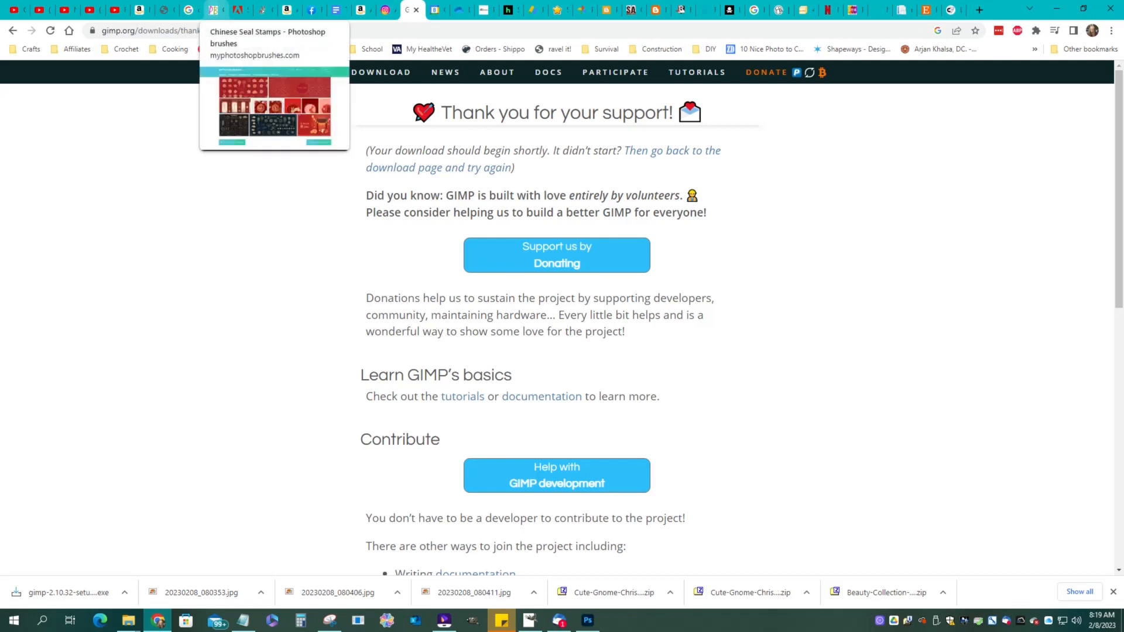
Go to the myPhotoshopBrushes home page, look over the featured packs and open the site's Brushes section.
click(212, 10)
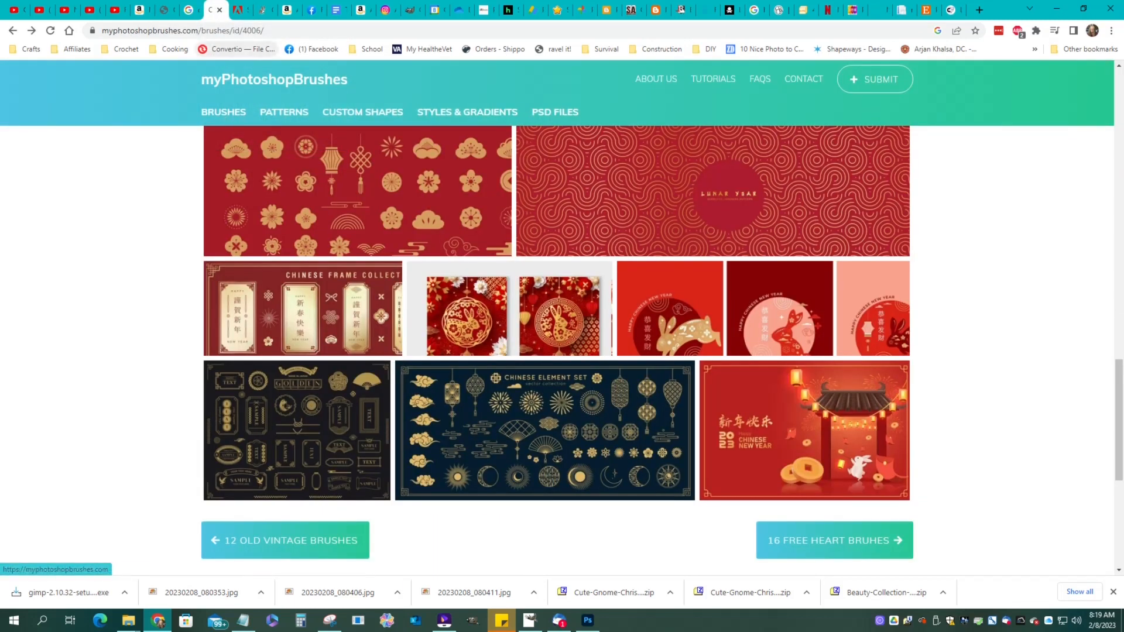
click(274, 79)
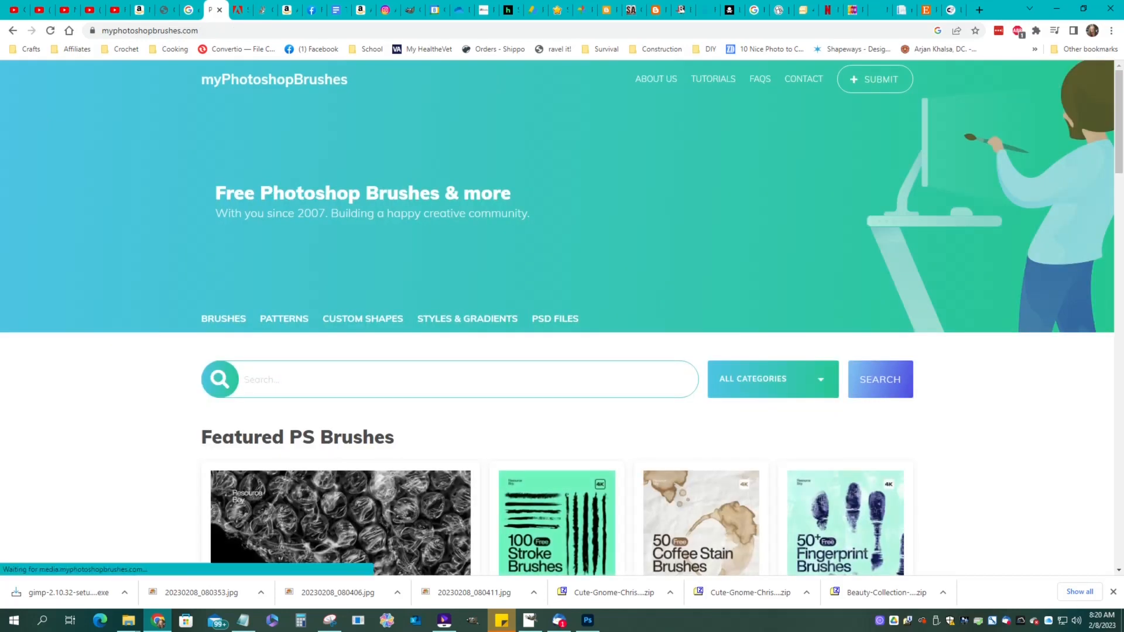
scroll(562, 318, down, 2)
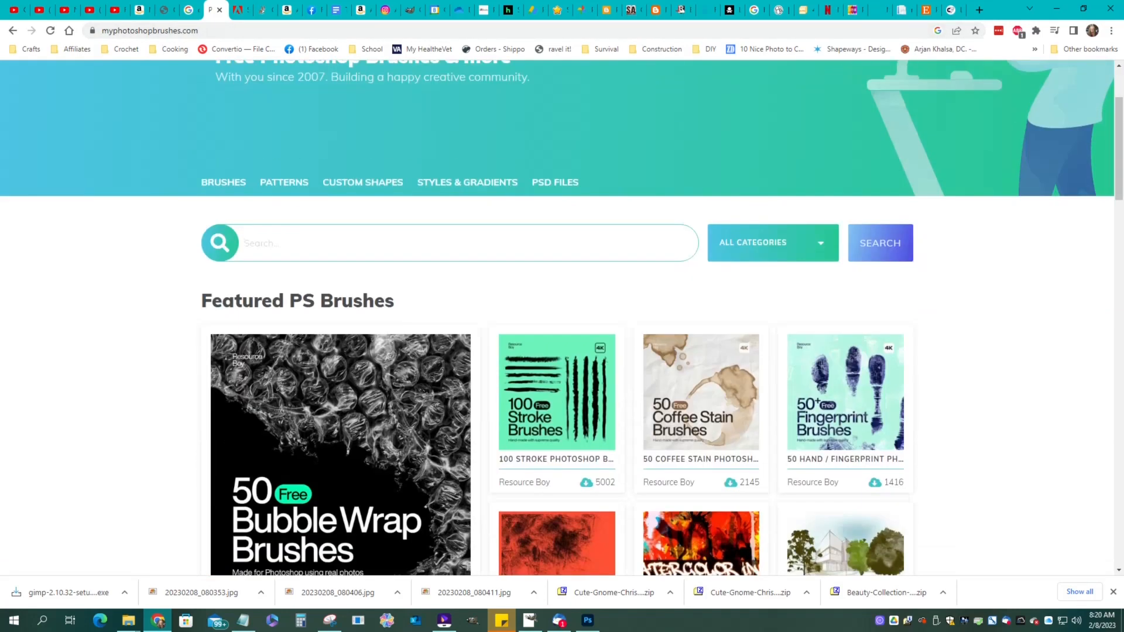
scroll(339, 264, down, 4)
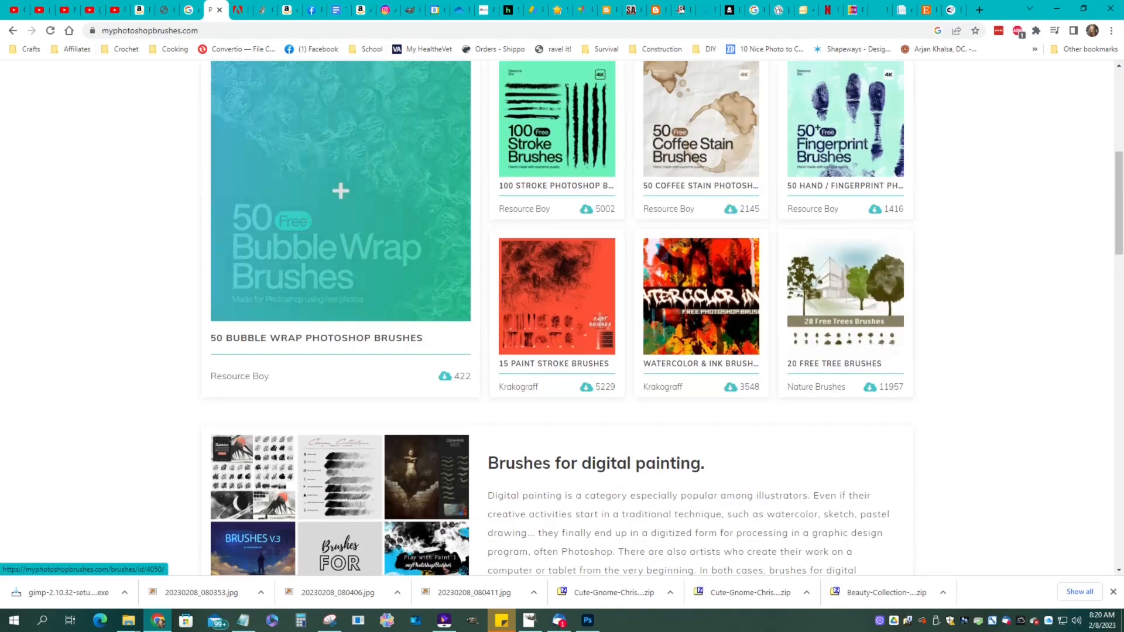
scroll(339, 264, up, 1)
scroll(341, 286, up, 5)
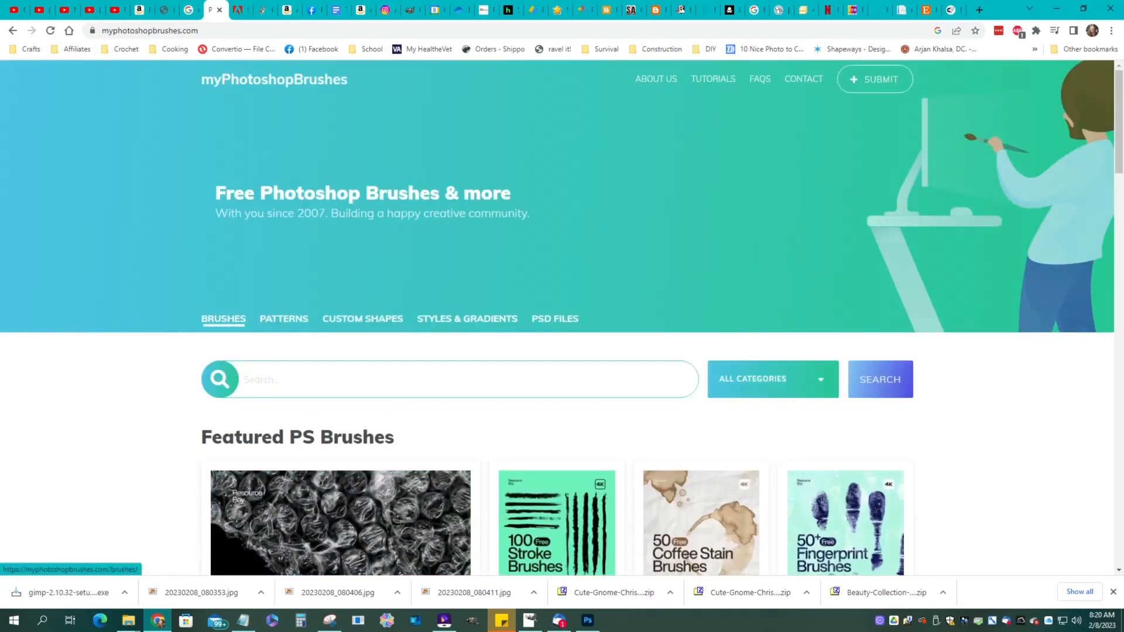
click(223, 319)
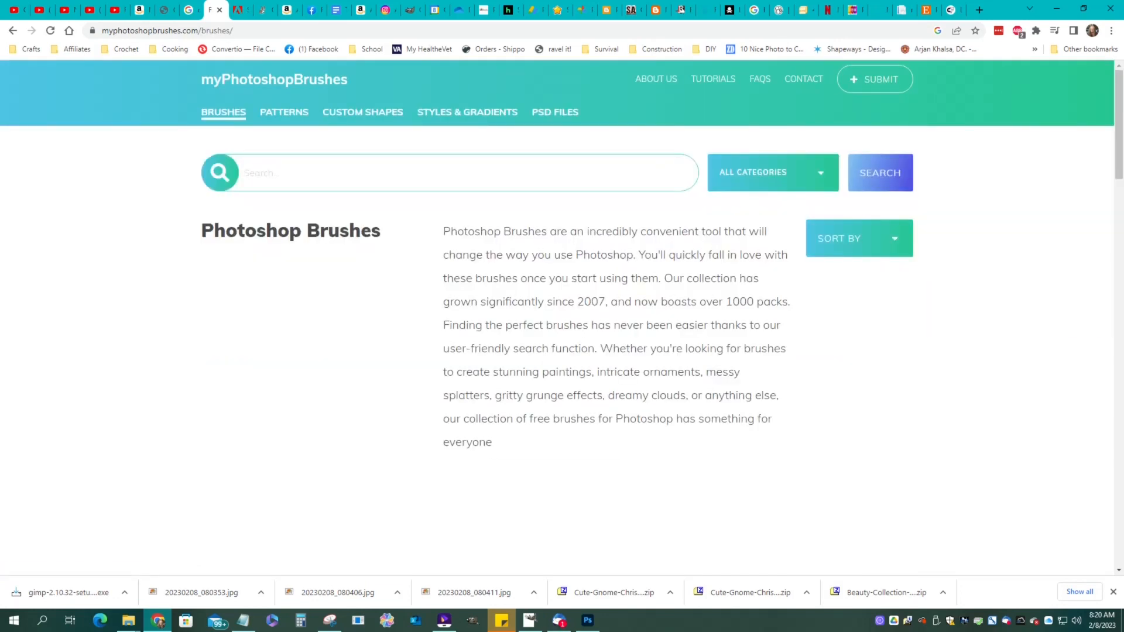
Find the Flower Free Brushes for Photoshop pack by Photohacklovers in the brush listing and download it.
scroll(647, 320, down, 5)
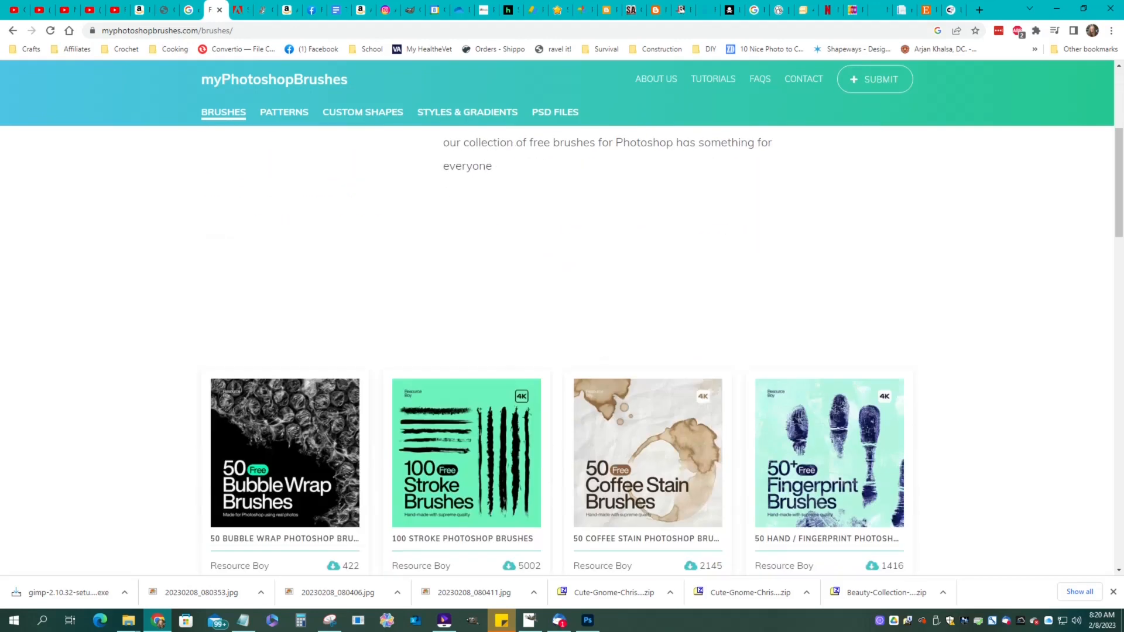
scroll(466, 322, down, 5)
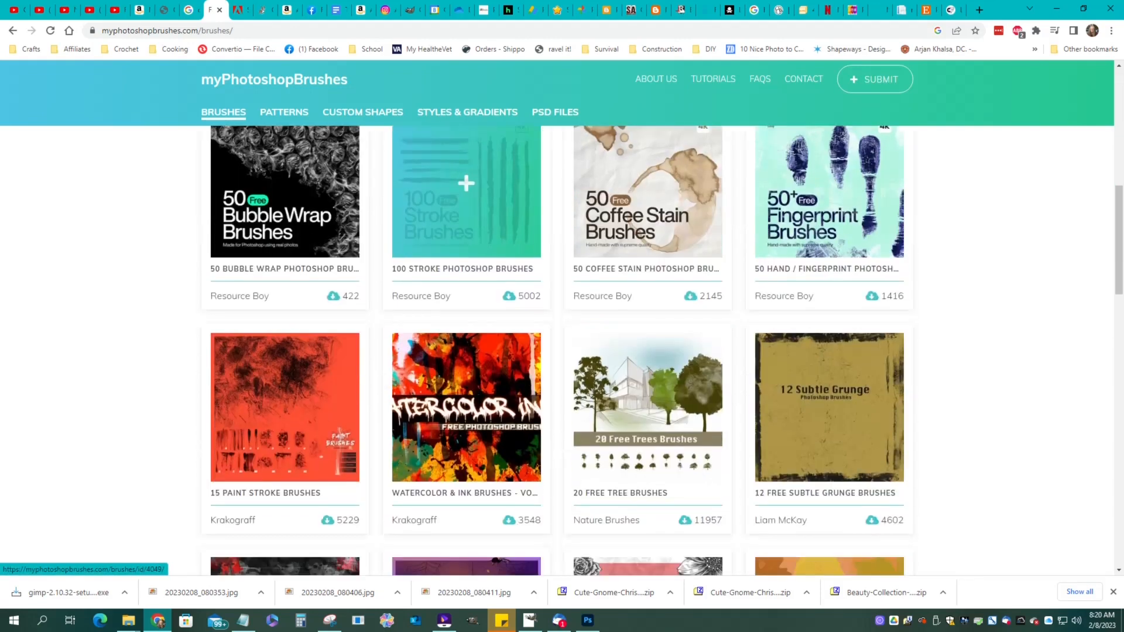
scroll(466, 268, down, 2)
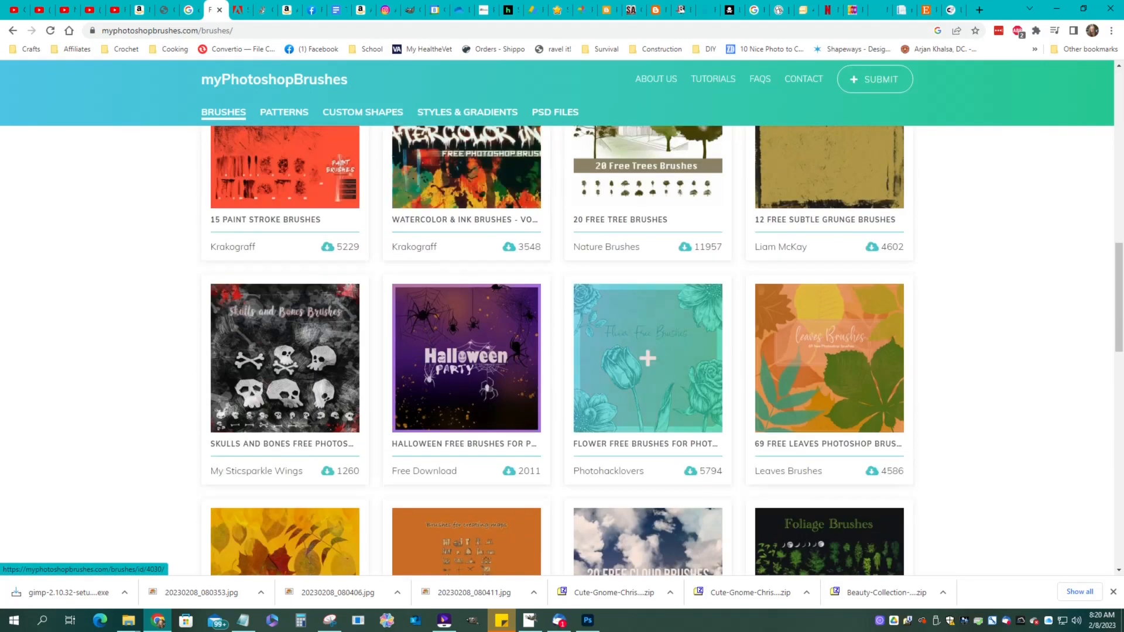
click(648, 358)
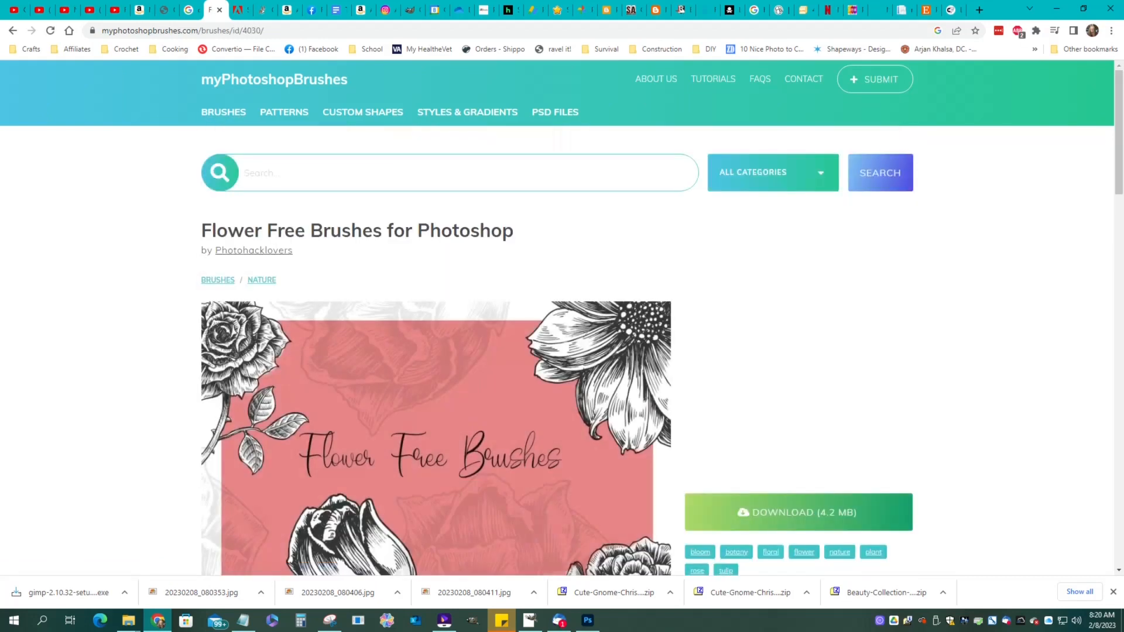
scroll(563, 351, down, 2)
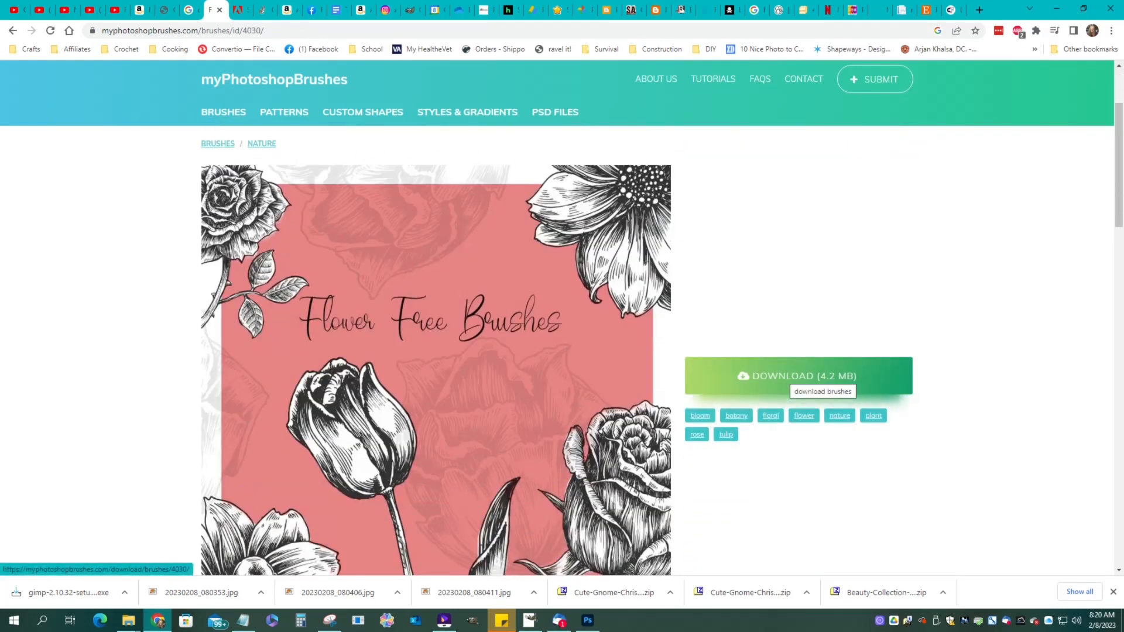
click(817, 378)
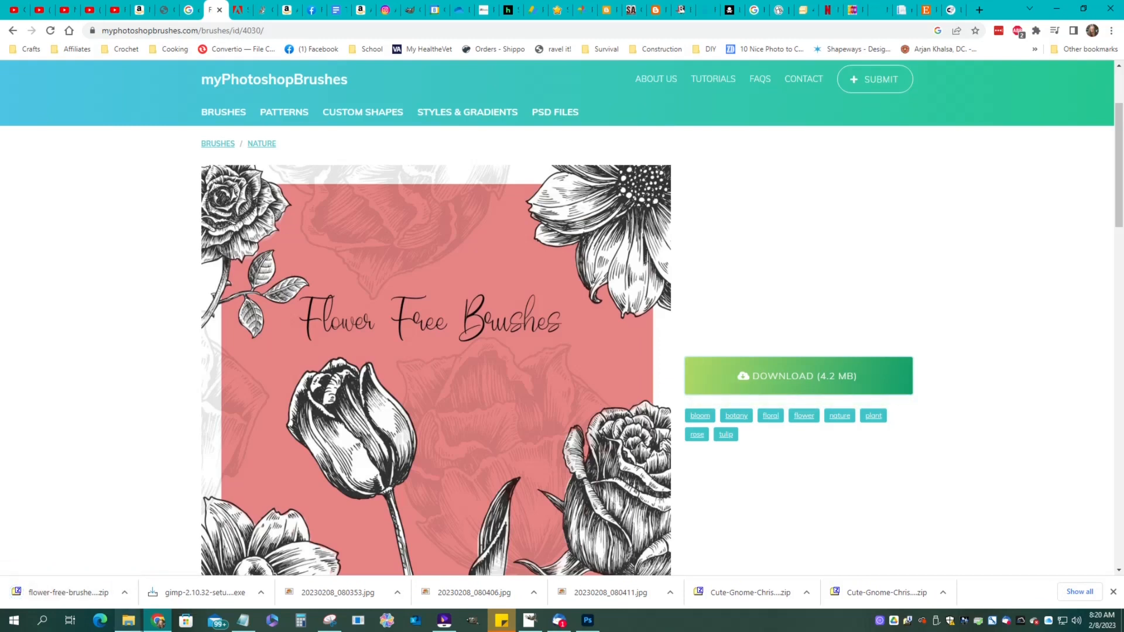
Switch to the File Explorer window showing gimp-tut and open the Downloads folder.
mouse_move(128, 620)
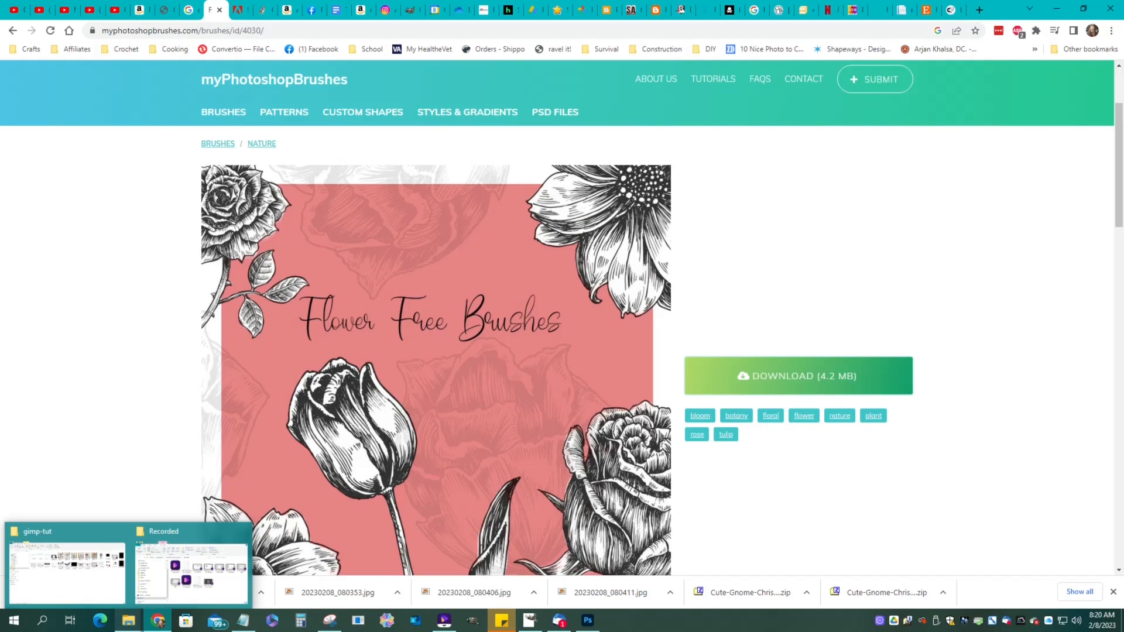
click(67, 565)
click(48, 150)
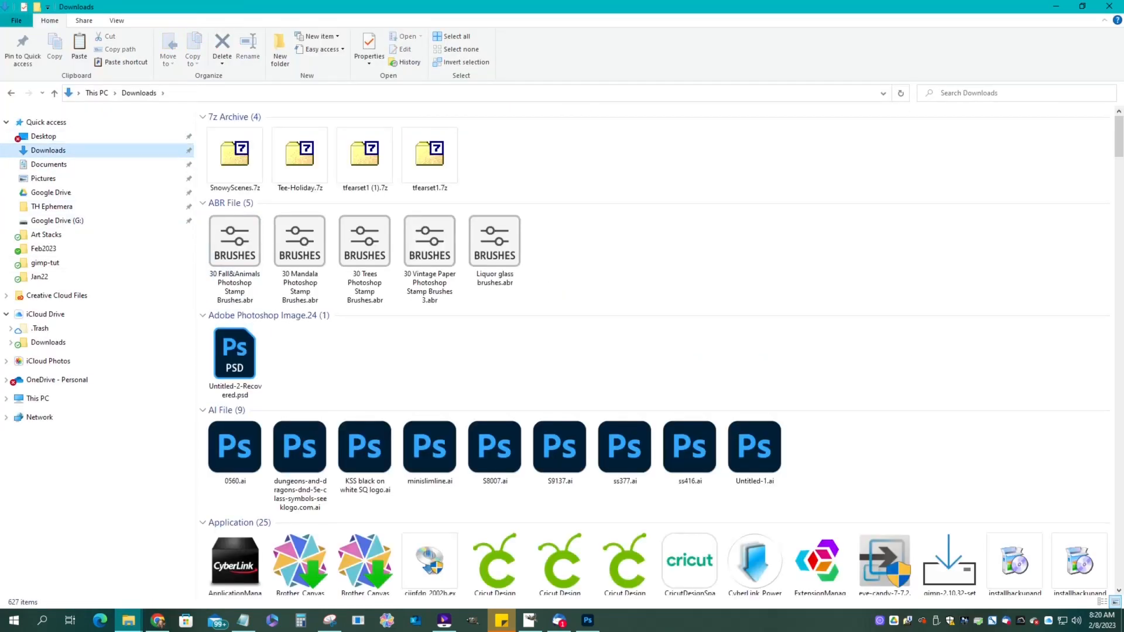
Sort the Downloads folder by date modified and set its grouping to (None).
right_click(625, 171)
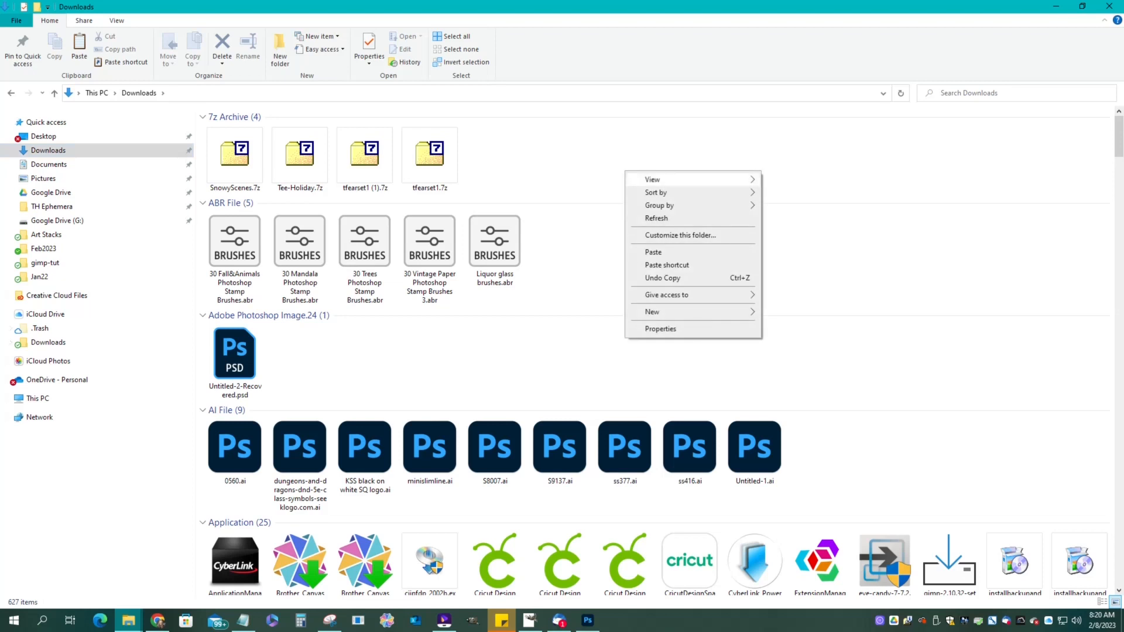
mouse_move(656, 193)
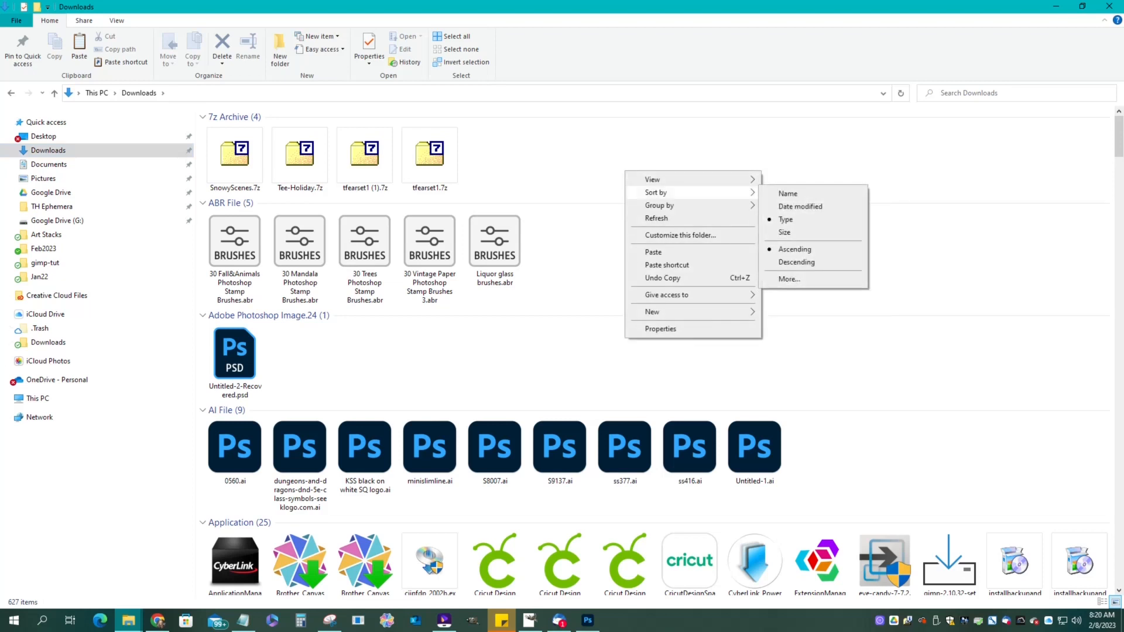
click(800, 207)
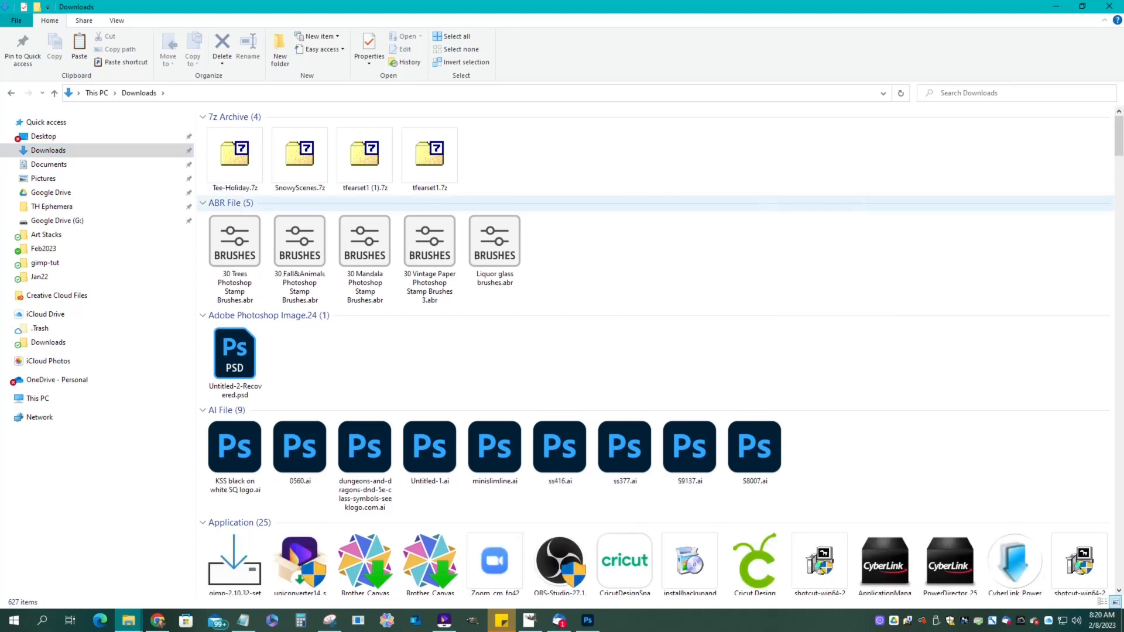
right_click(610, 192)
mouse_move(674, 226)
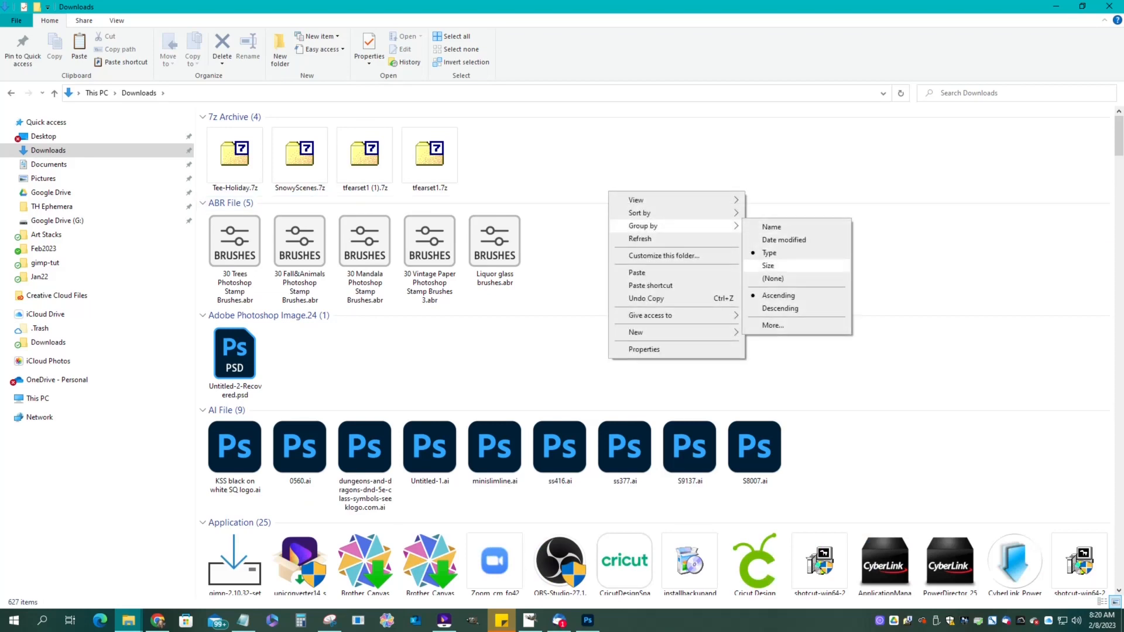
click(773, 279)
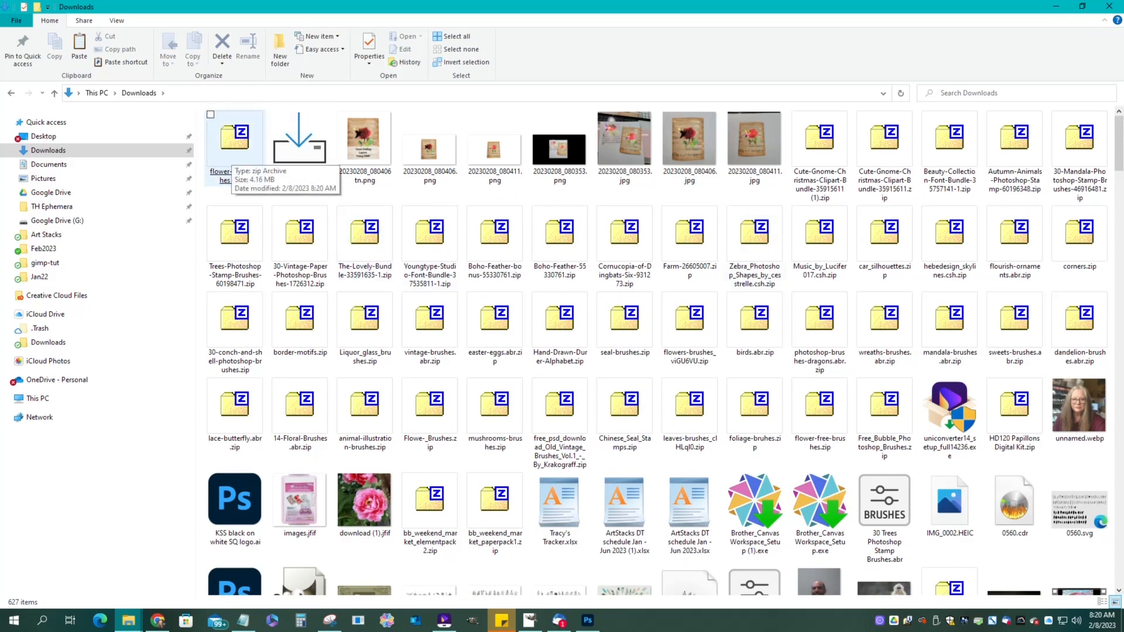
Copy flower-free-brushes (1).zip and go to the folder Local Disk (C:) > Users > Admin > AppData > Roaming.
right_click(231, 152)
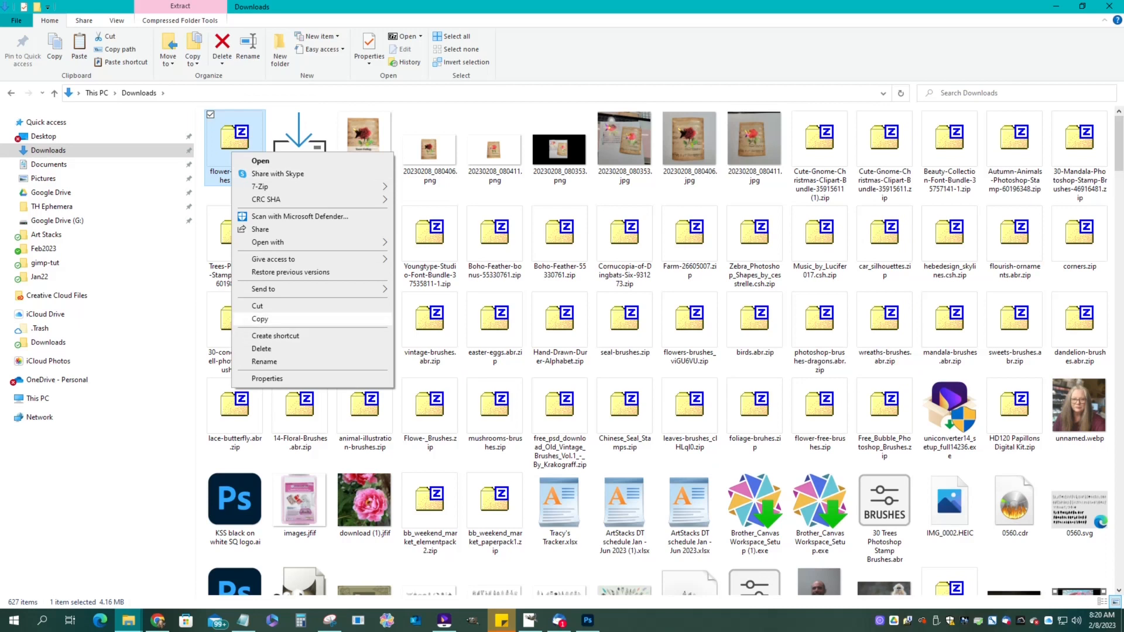
click(260, 319)
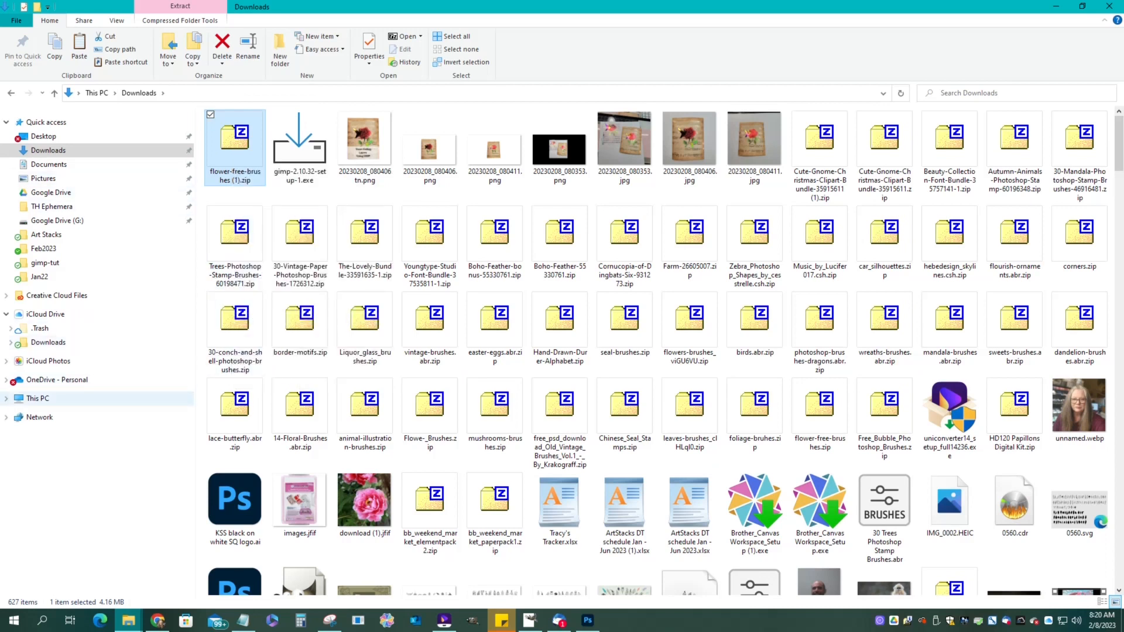
click(38, 399)
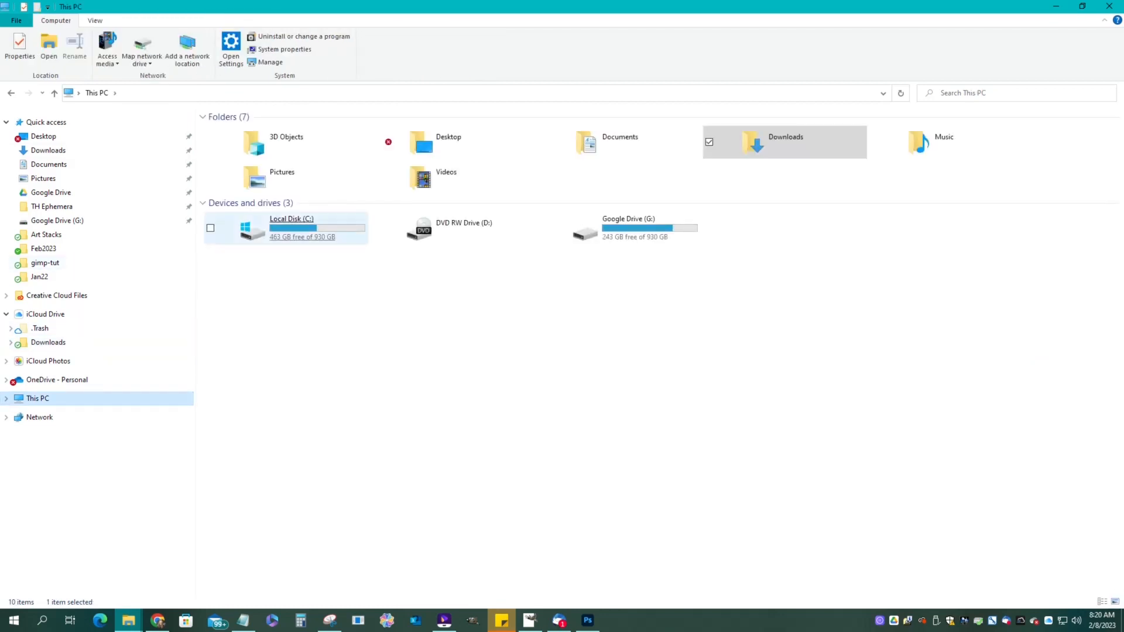
double_click(292, 228)
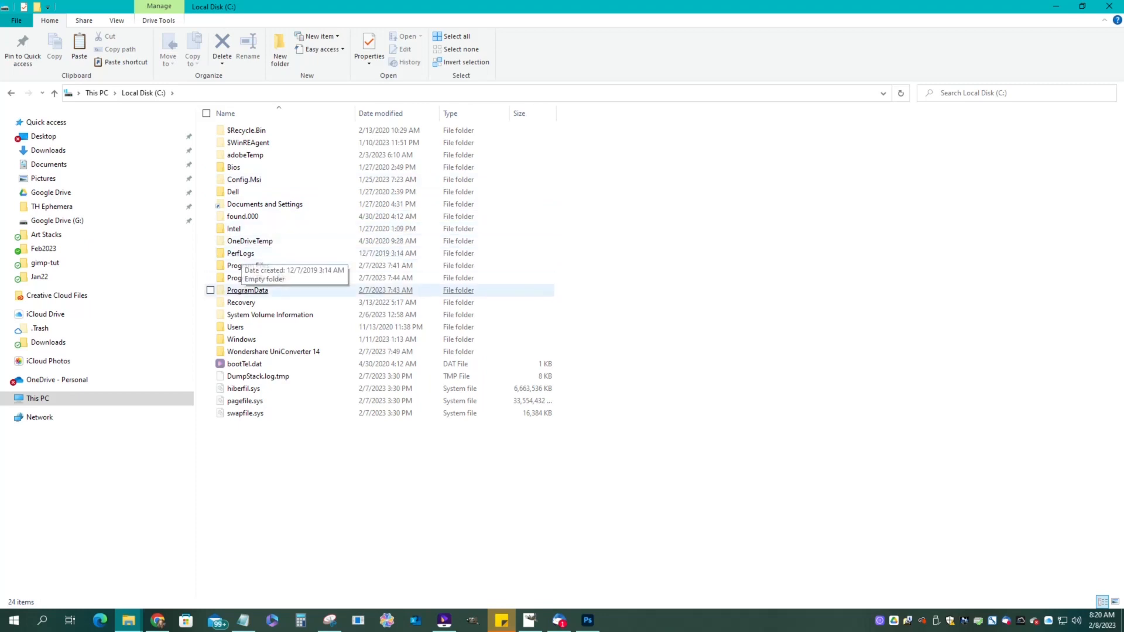
double_click(235, 327)
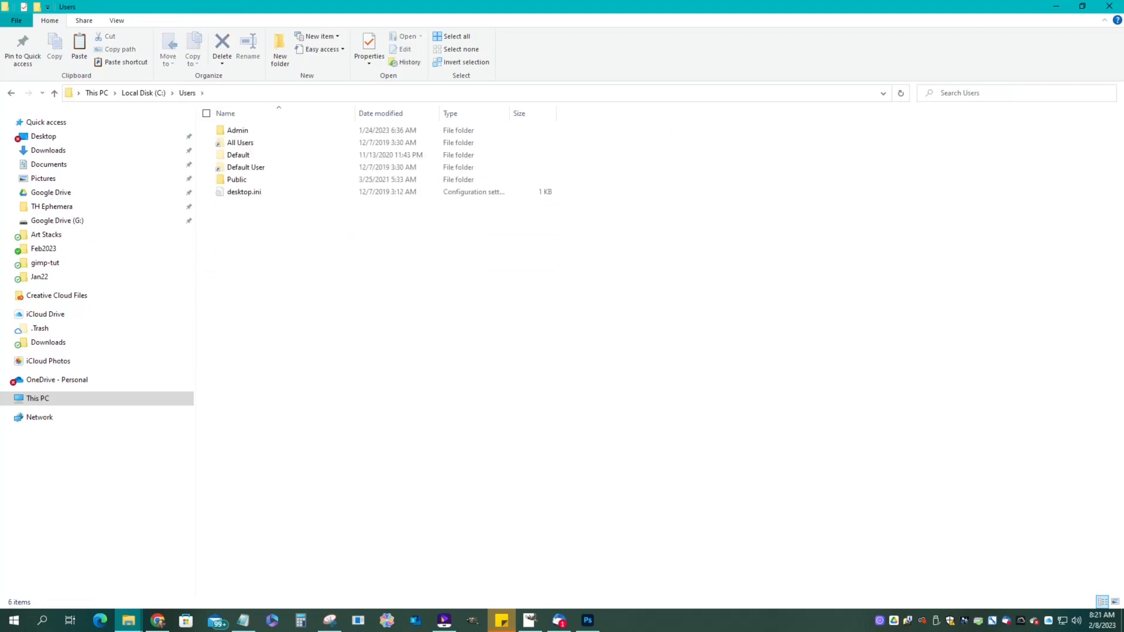
click(238, 130)
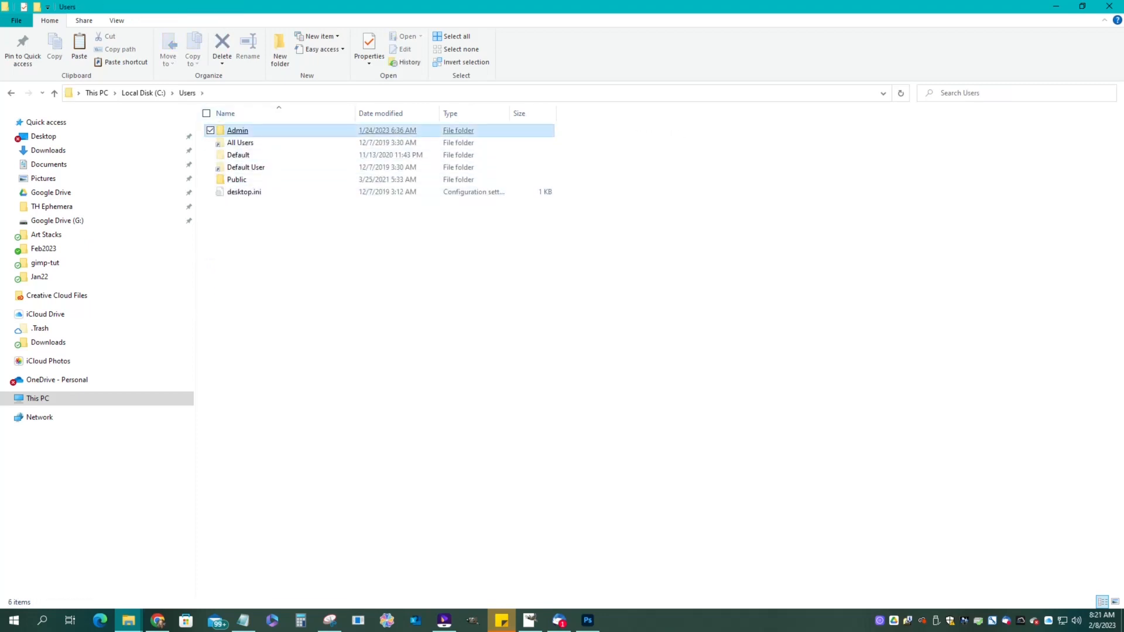
double_click(238, 131)
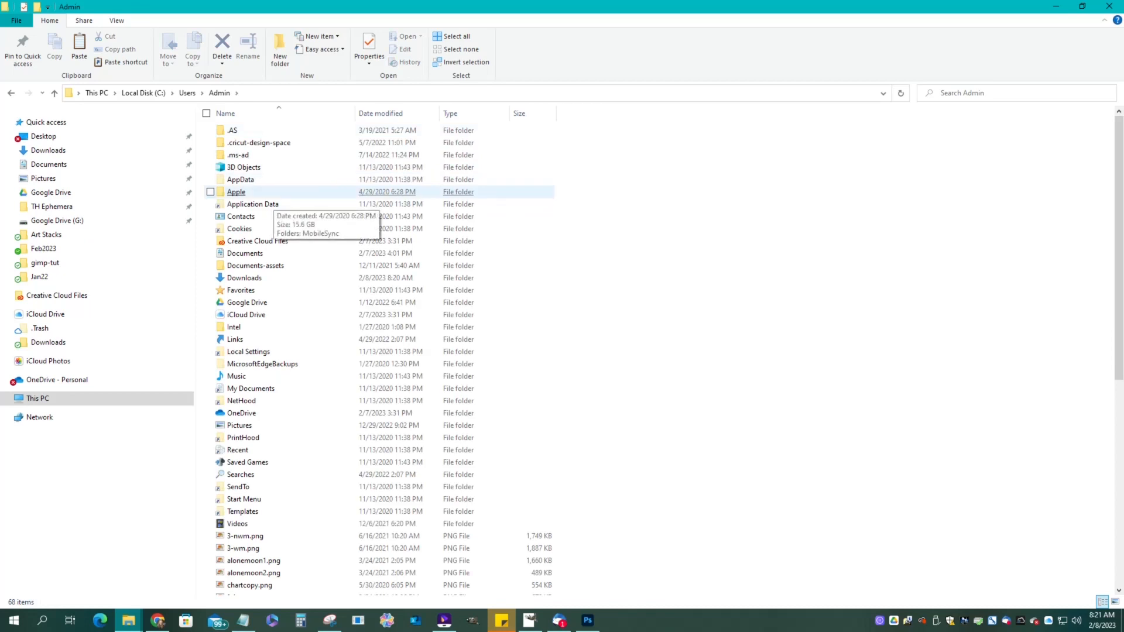
double_click(241, 179)
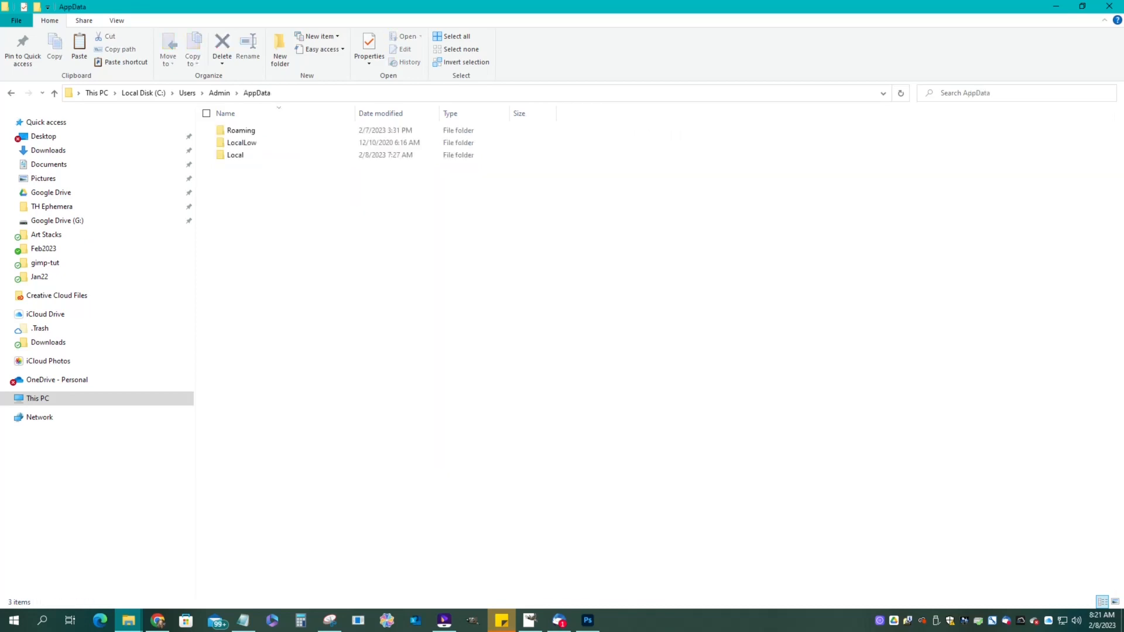
double_click(241, 130)
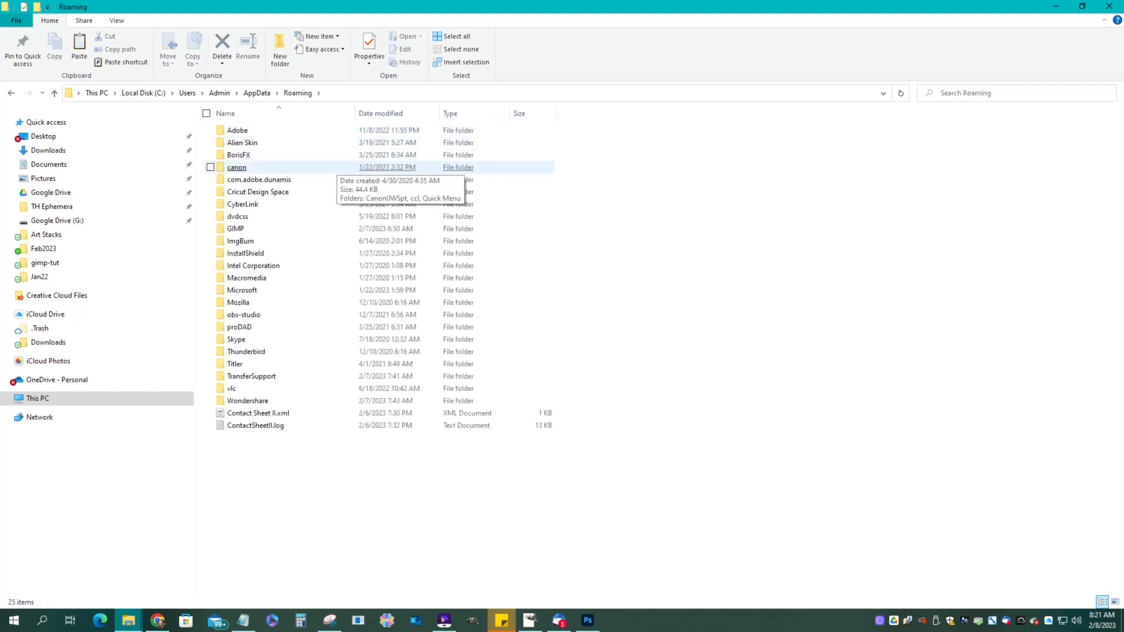
Paste the copied archive into the brushes folder inside GIMP > 2.10.
double_click(235, 228)
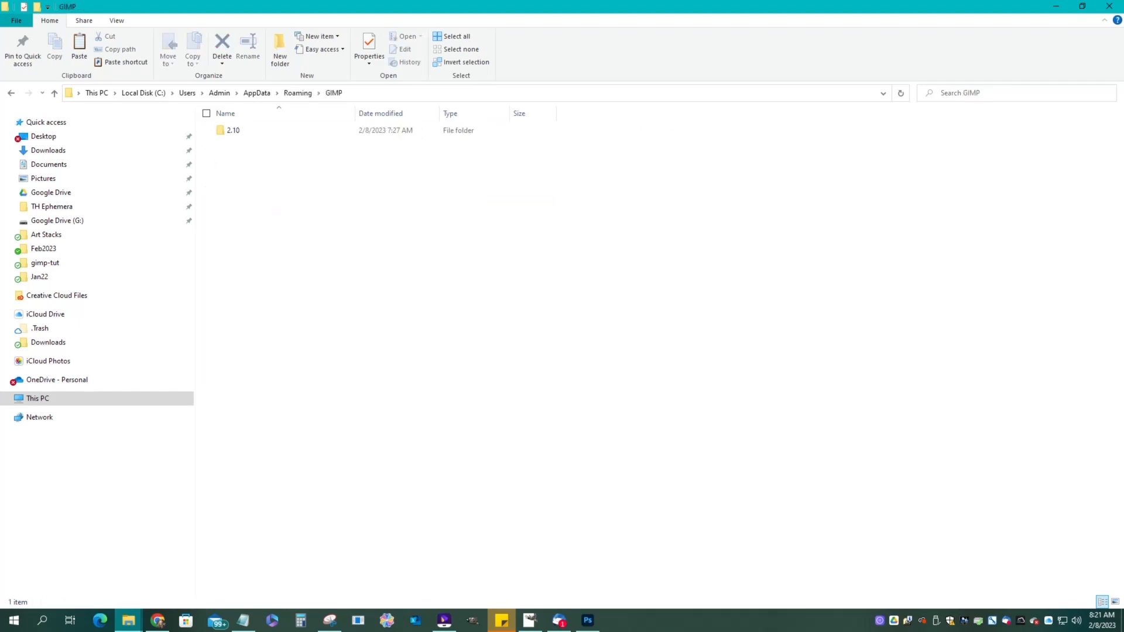
double_click(233, 130)
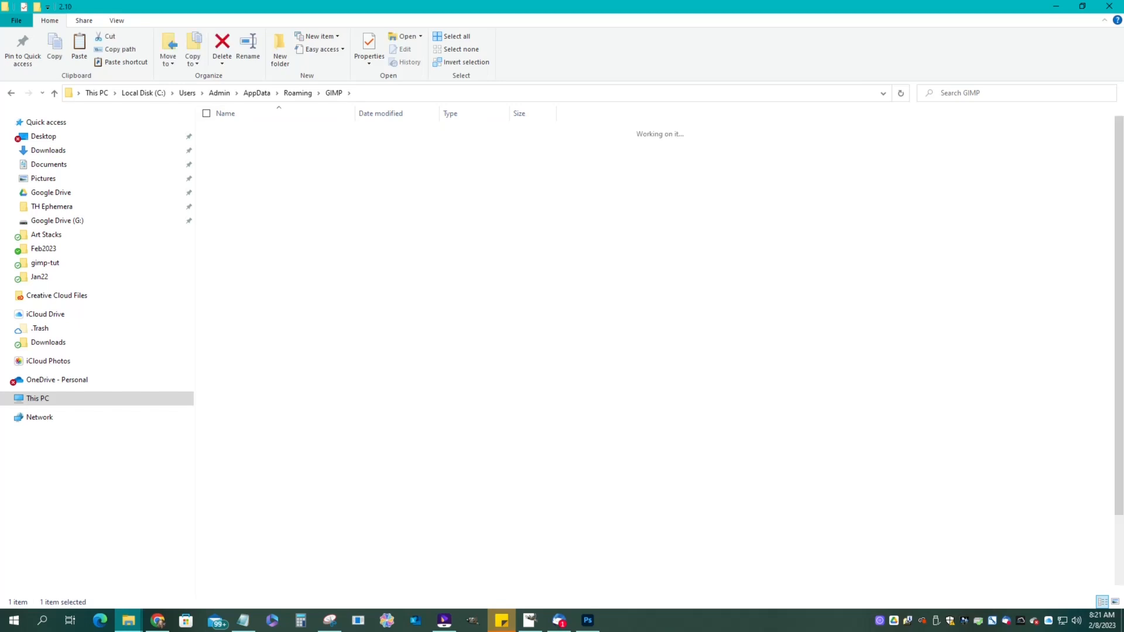
double_click(239, 143)
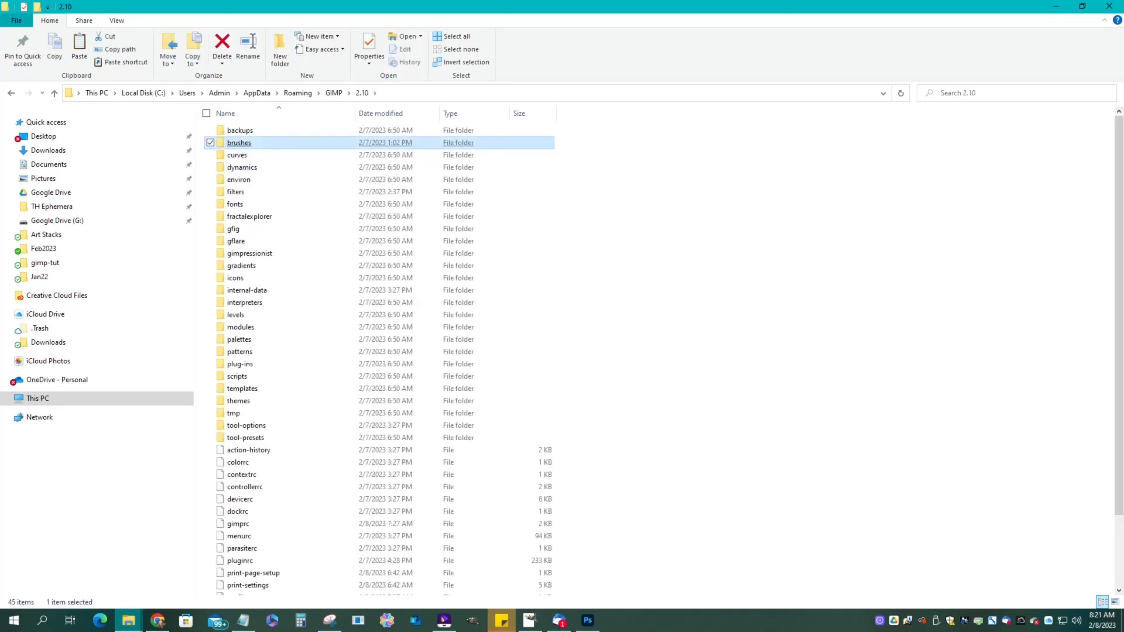
right_click(655, 179)
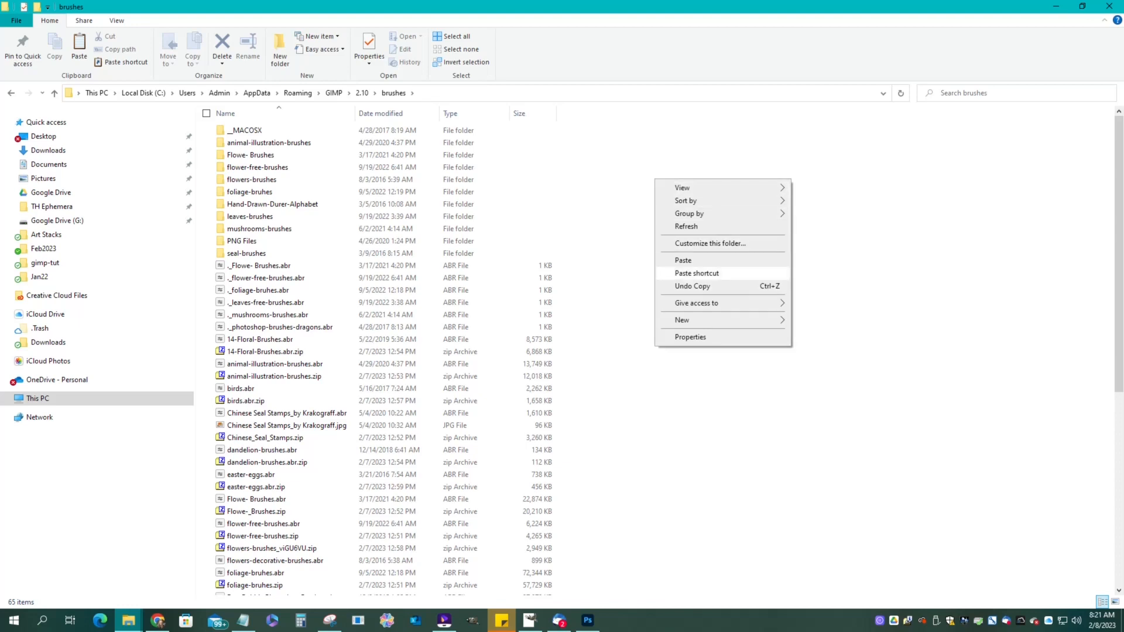
click(684, 260)
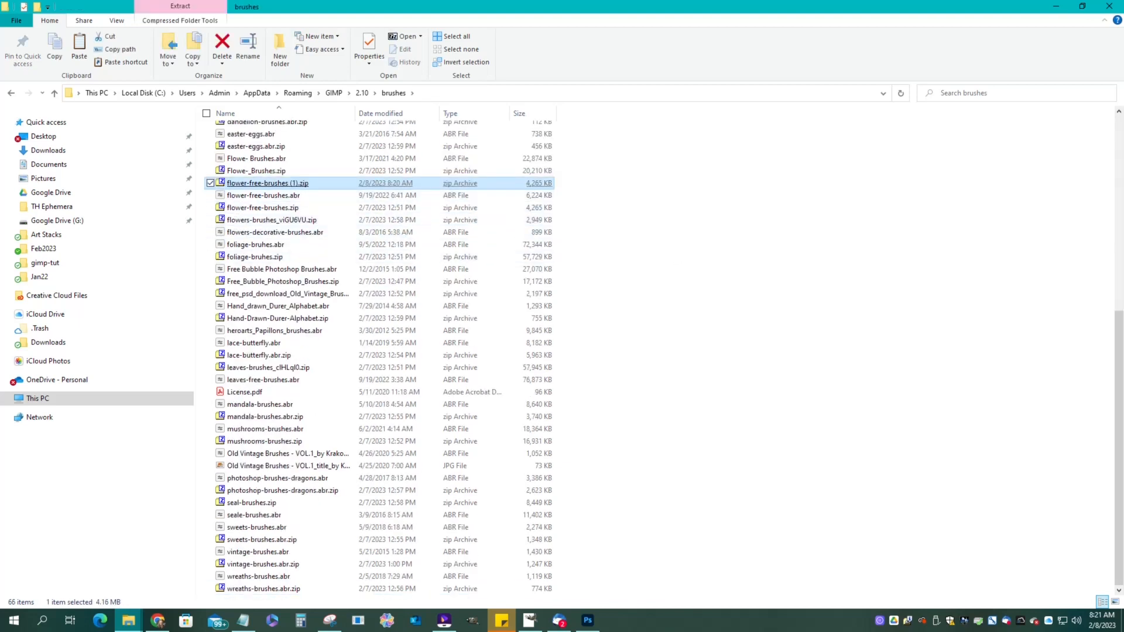
Extract flower-free-brushes (1).zip directly into the brushes folder with 7-Zip, declining replacement of all existing files.
right_click(260, 183)
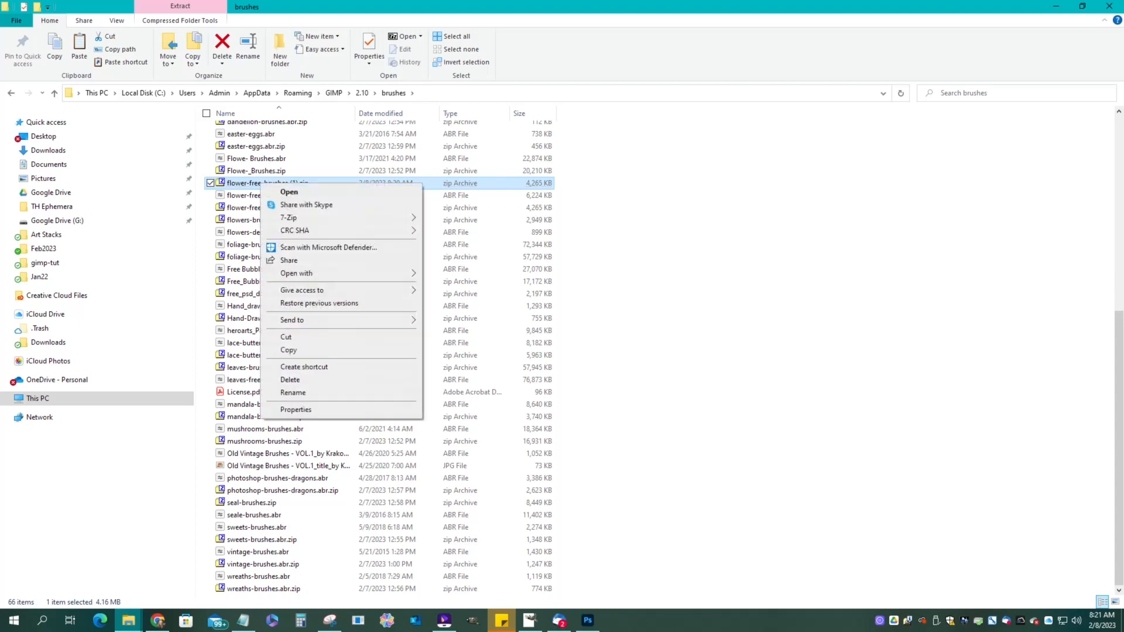
mouse_move(293, 218)
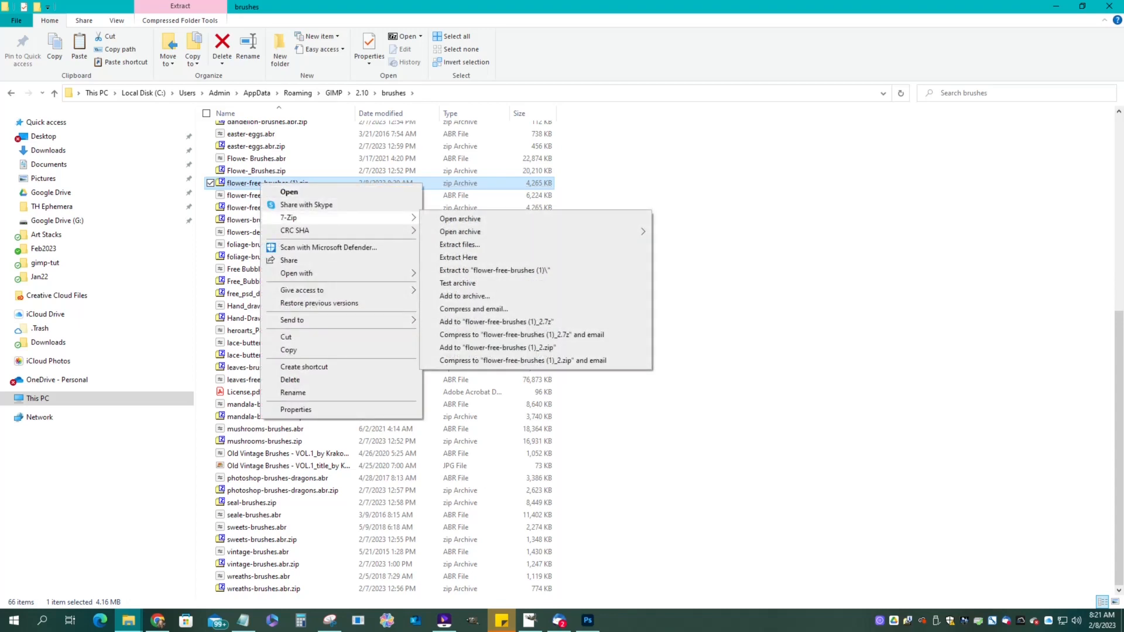
click(459, 257)
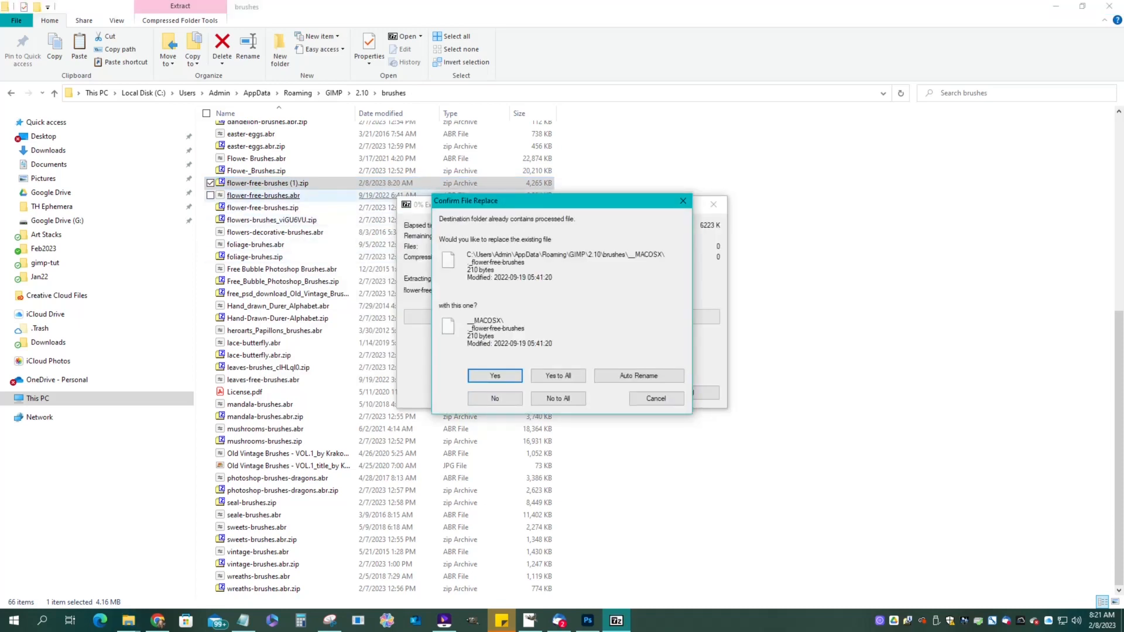
click(558, 398)
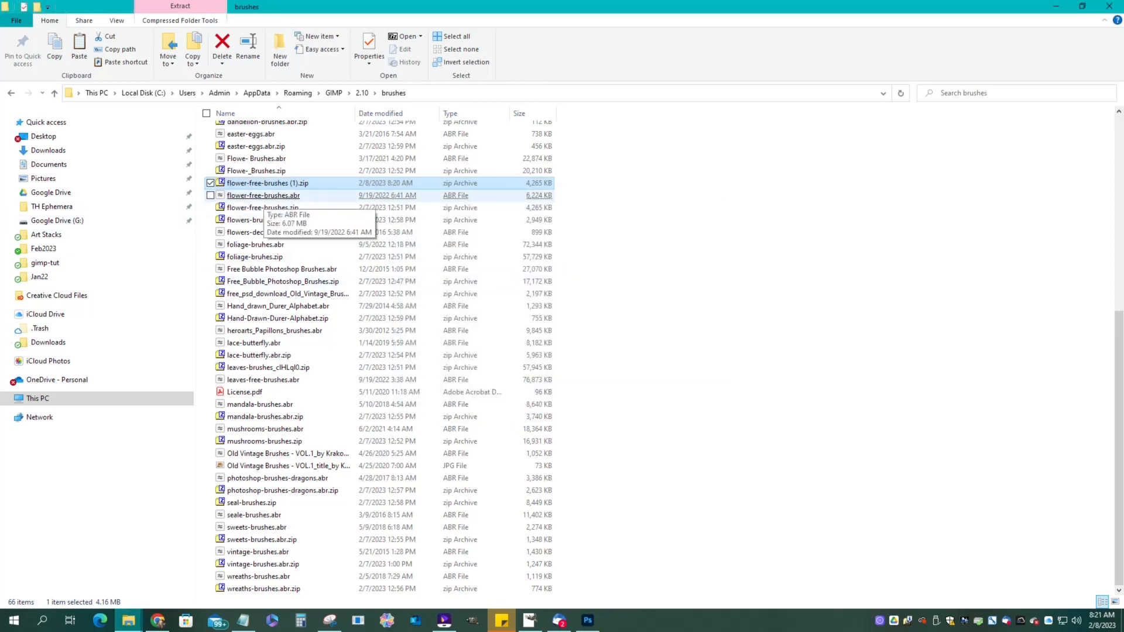
scroll(264, 197, up, 10)
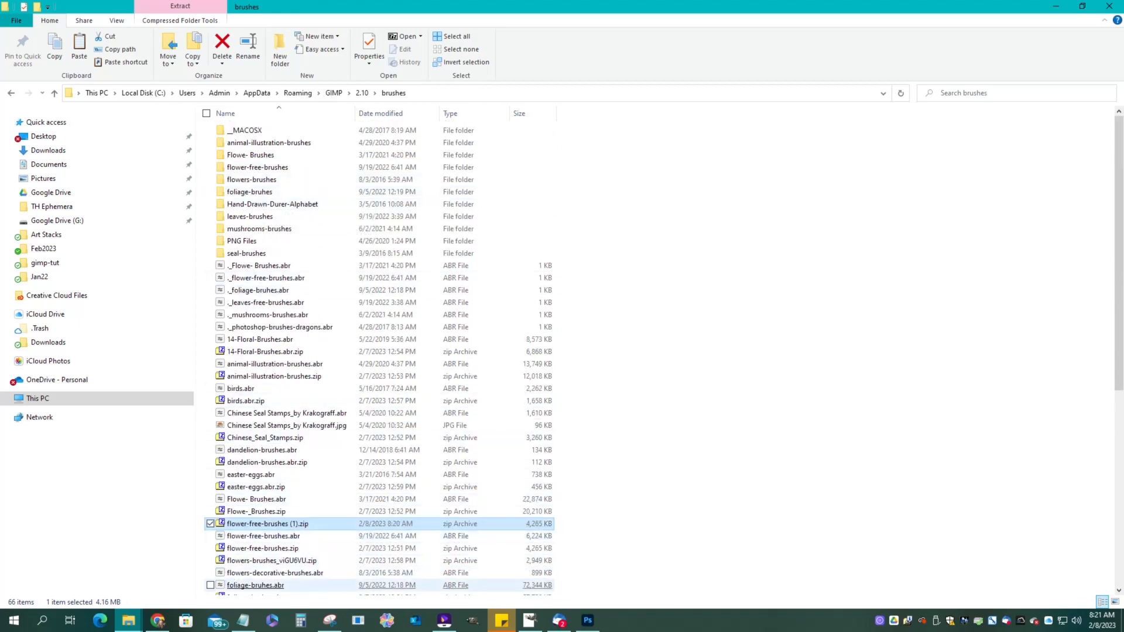
Switch to the open zebra image in GIMP and activate the Paintbrush tool.
mouse_move(530, 621)
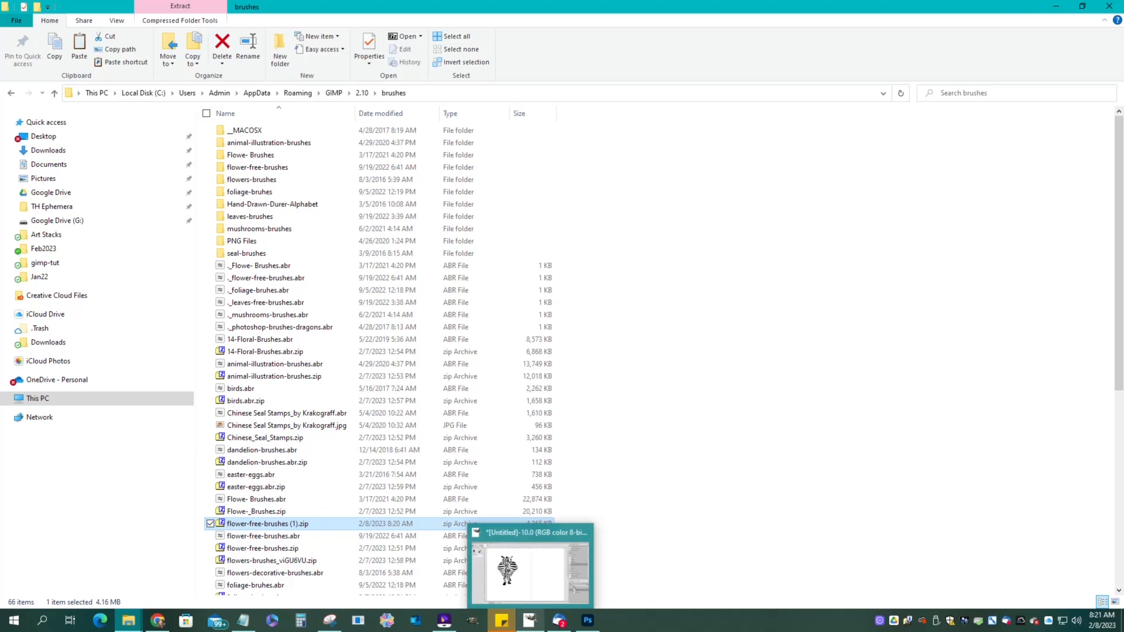
click(574, 589)
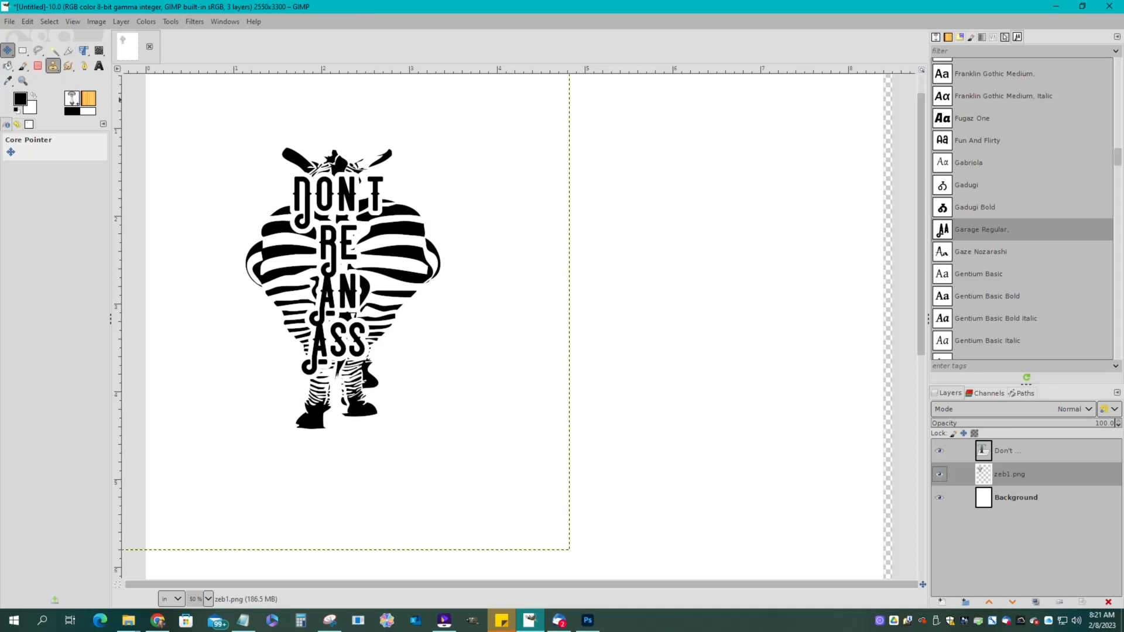
click(23, 65)
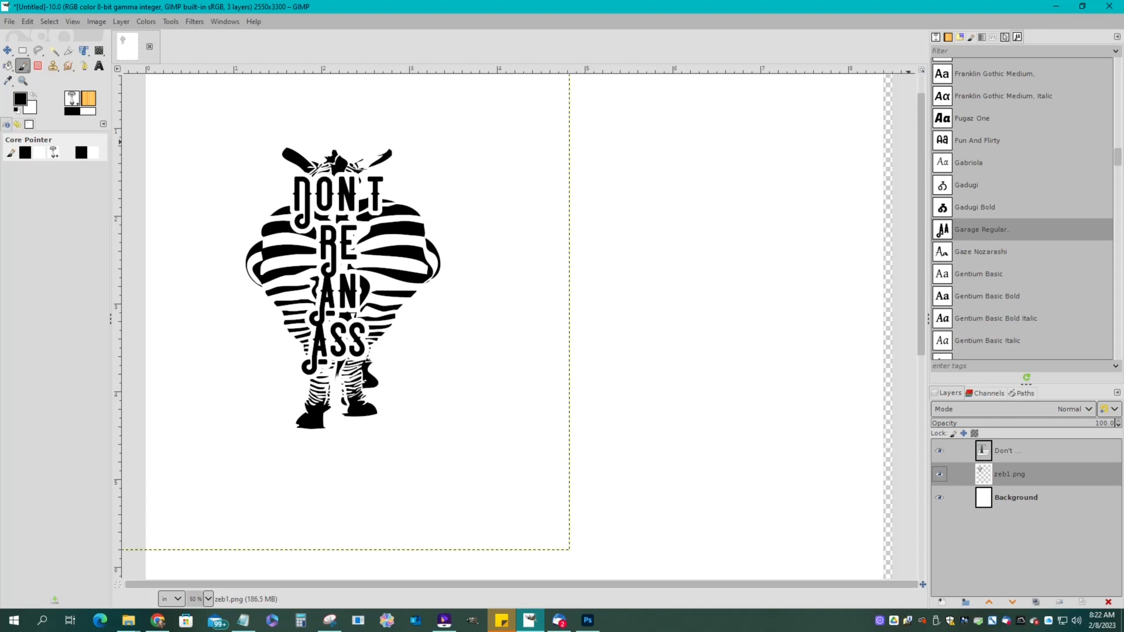
Open the Tool Options dialog from the dockable dialogs to show the Paintbrush settings.
click(971, 37)
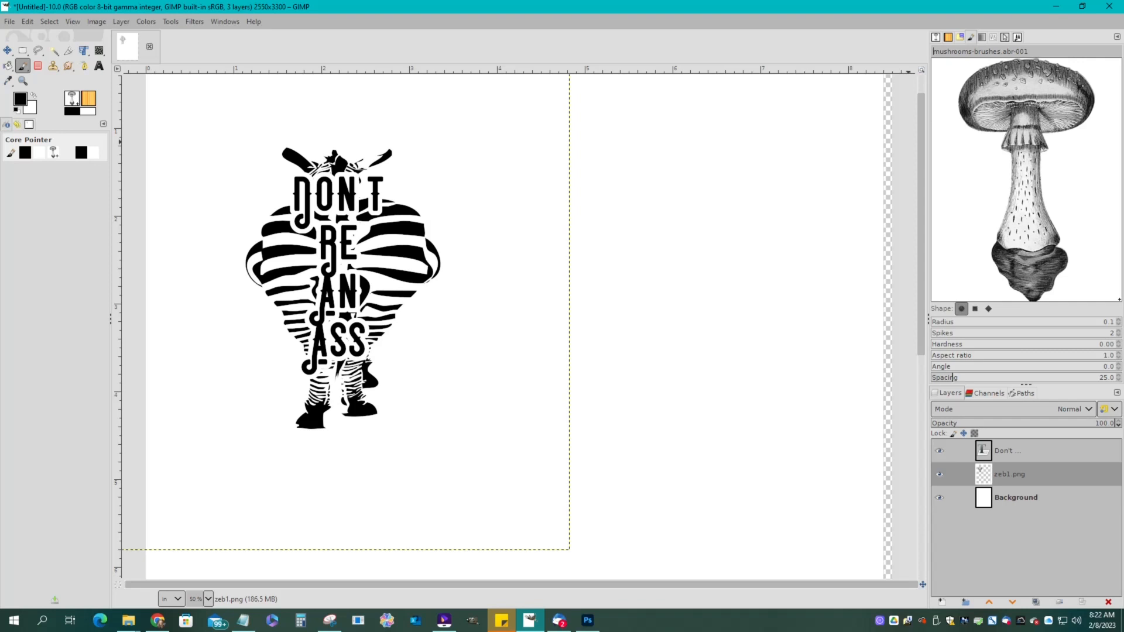
click(170, 21)
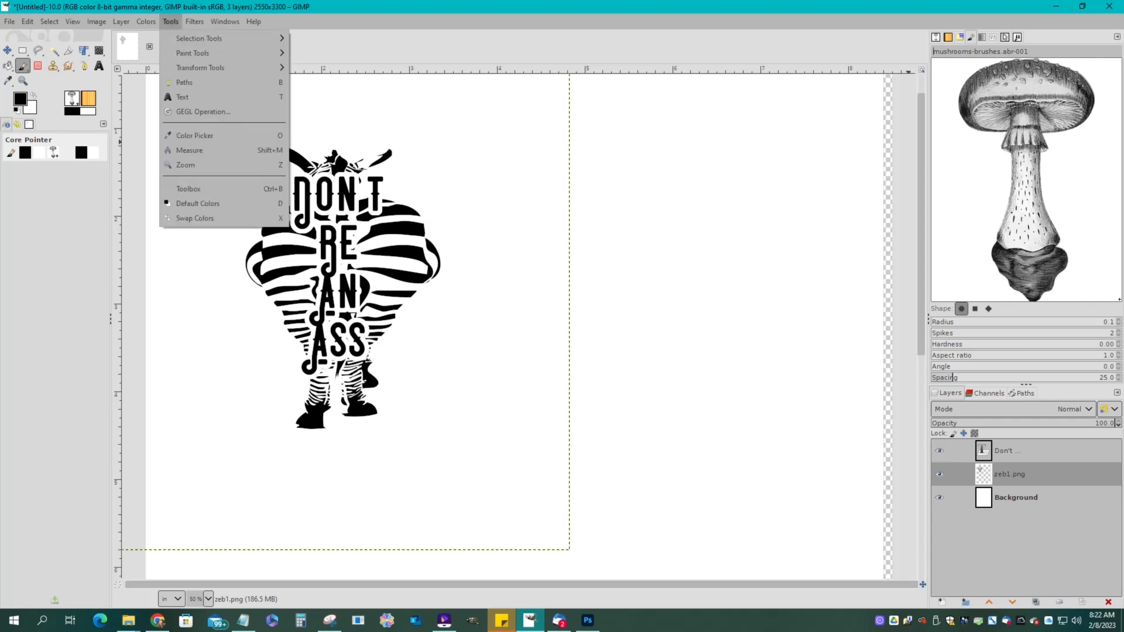
click(170, 21)
click(224, 22)
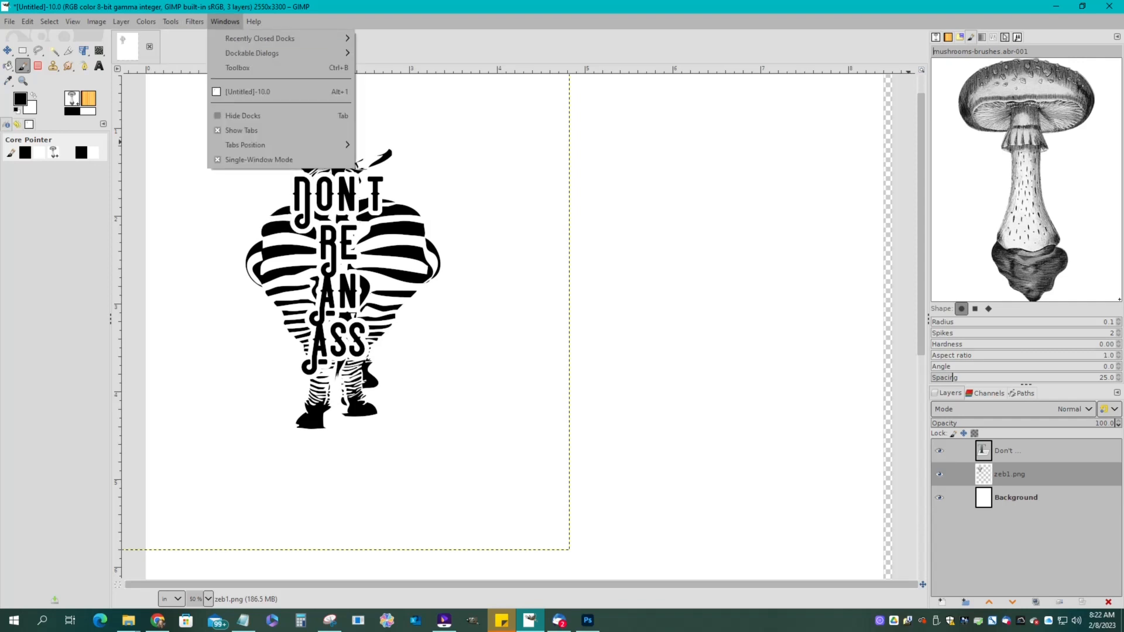
mouse_move(260, 38)
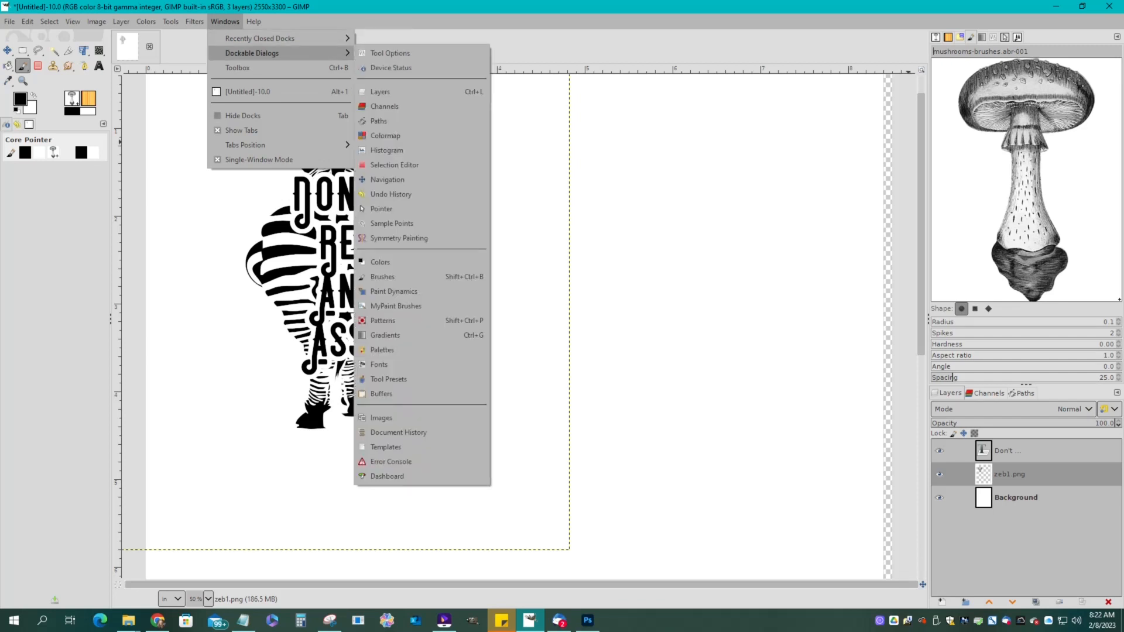
click(390, 53)
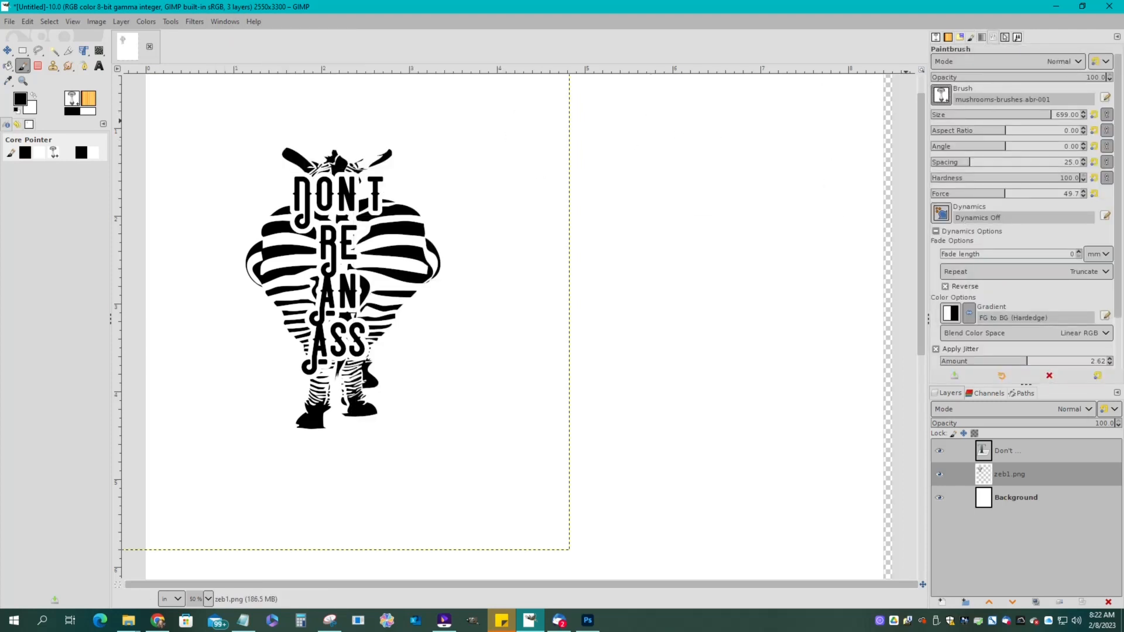
Choose the flower brush flower-free-brushes.abr-053 #1 for the Paintbrush.
click(941, 94)
scroll(980, 183, down, 5)
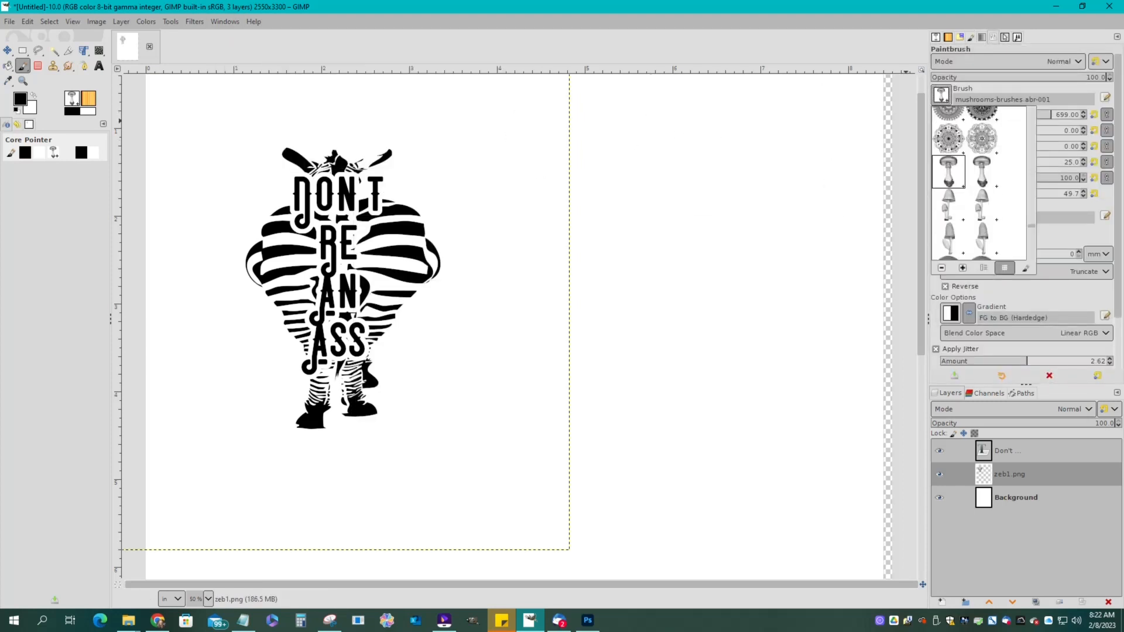
scroll(979, 183, up, 4)
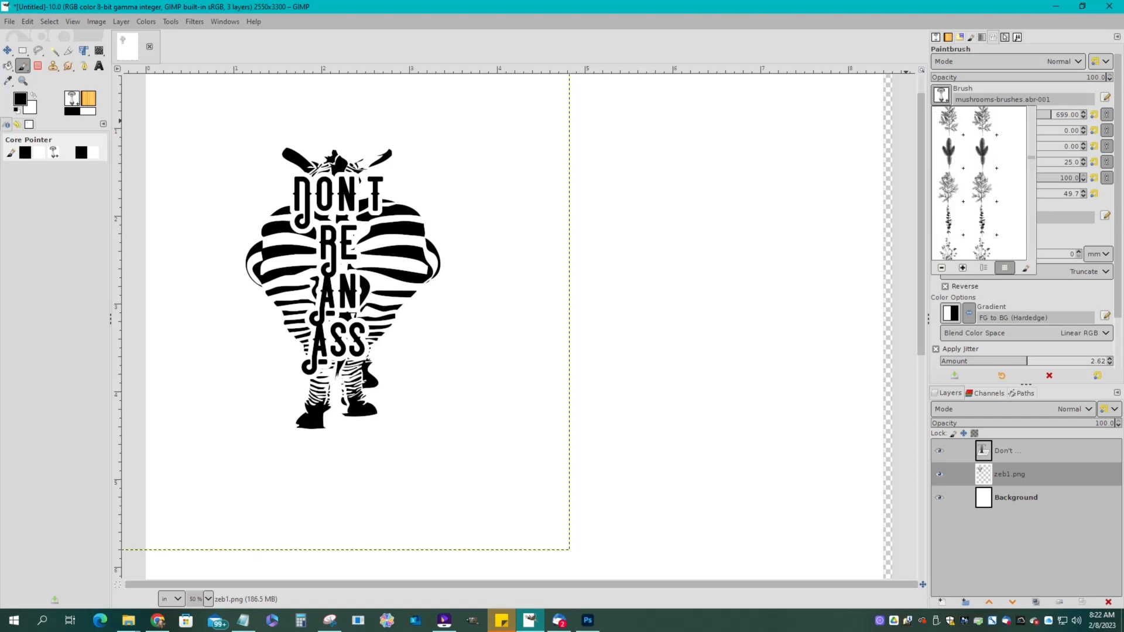
scroll(979, 183, up, 10)
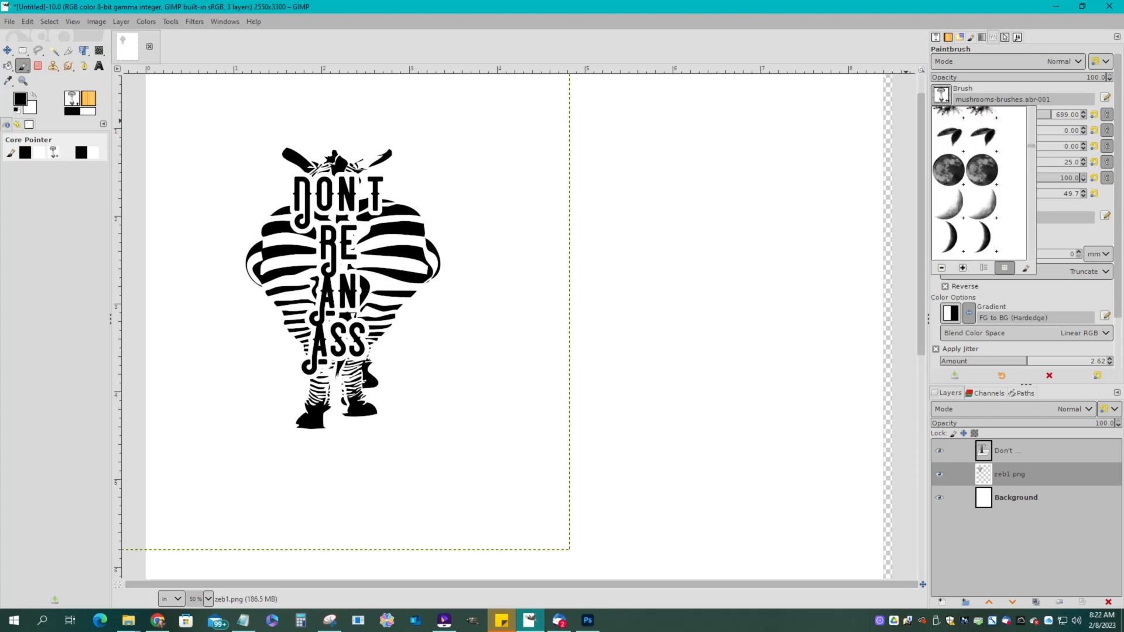
scroll(979, 183, up, 6)
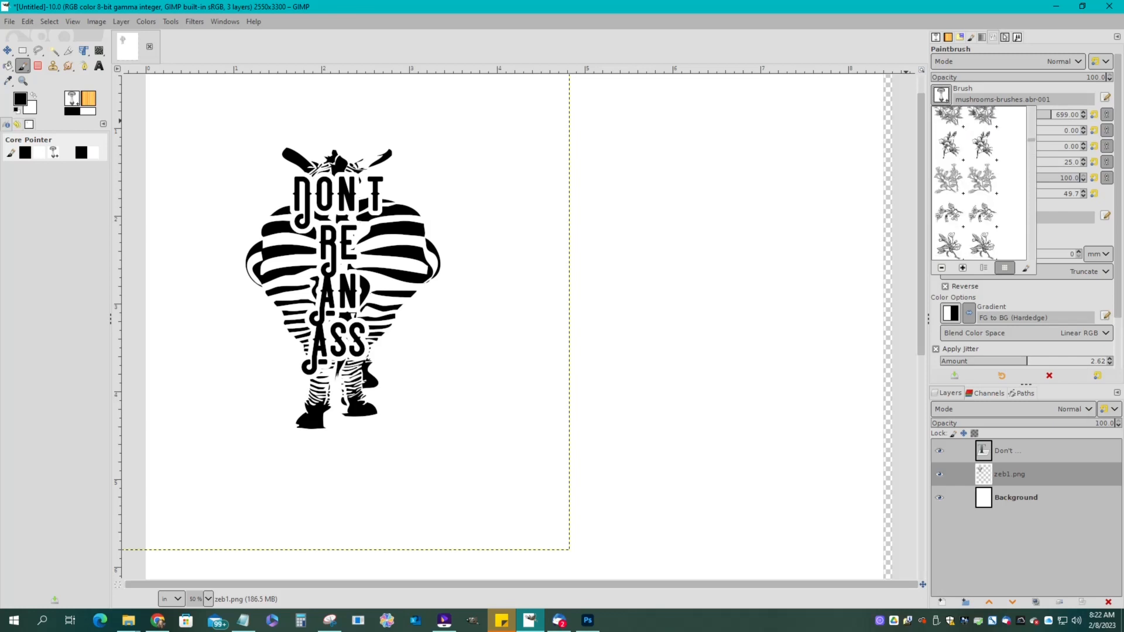
click(983, 179)
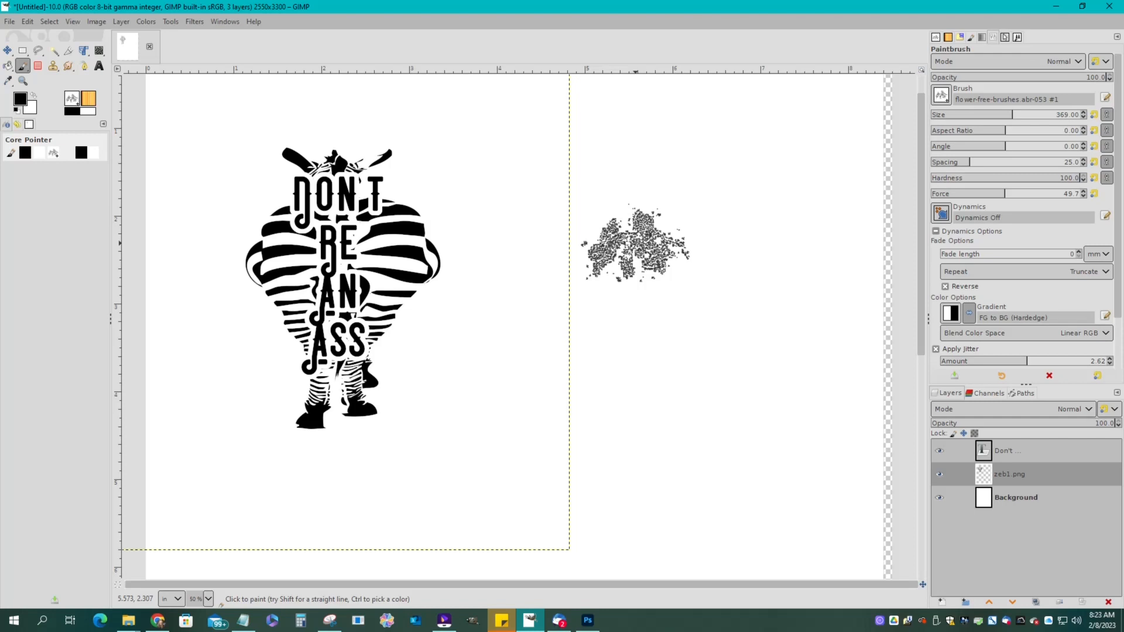
Start a new image and set its size unit to inches.
key(ctrl)
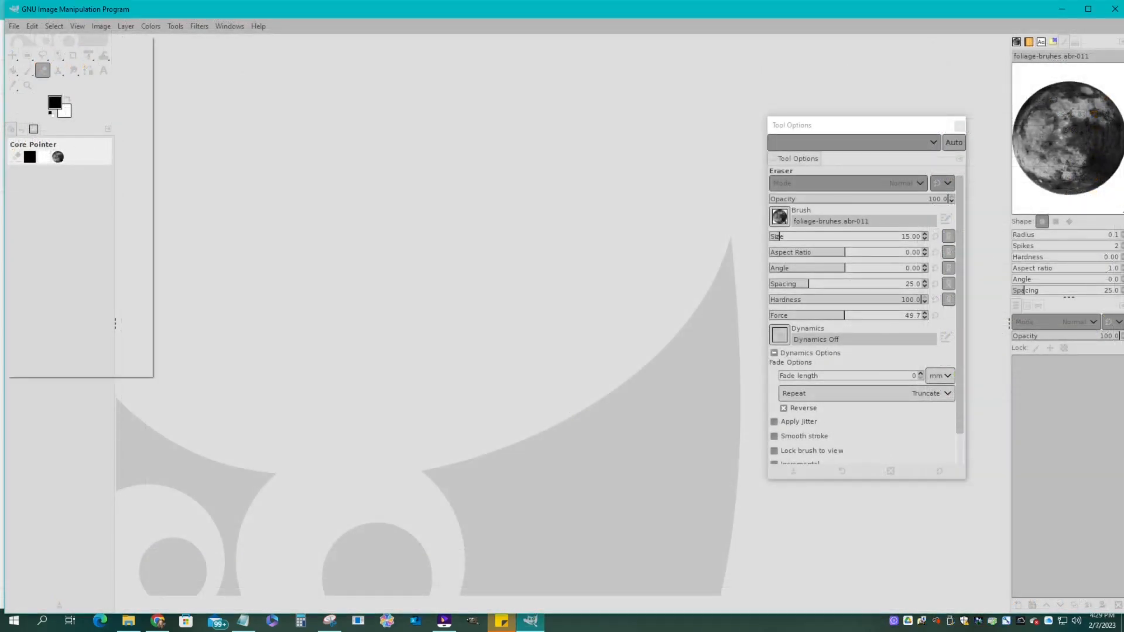
key(alt+f)
click(32, 43)
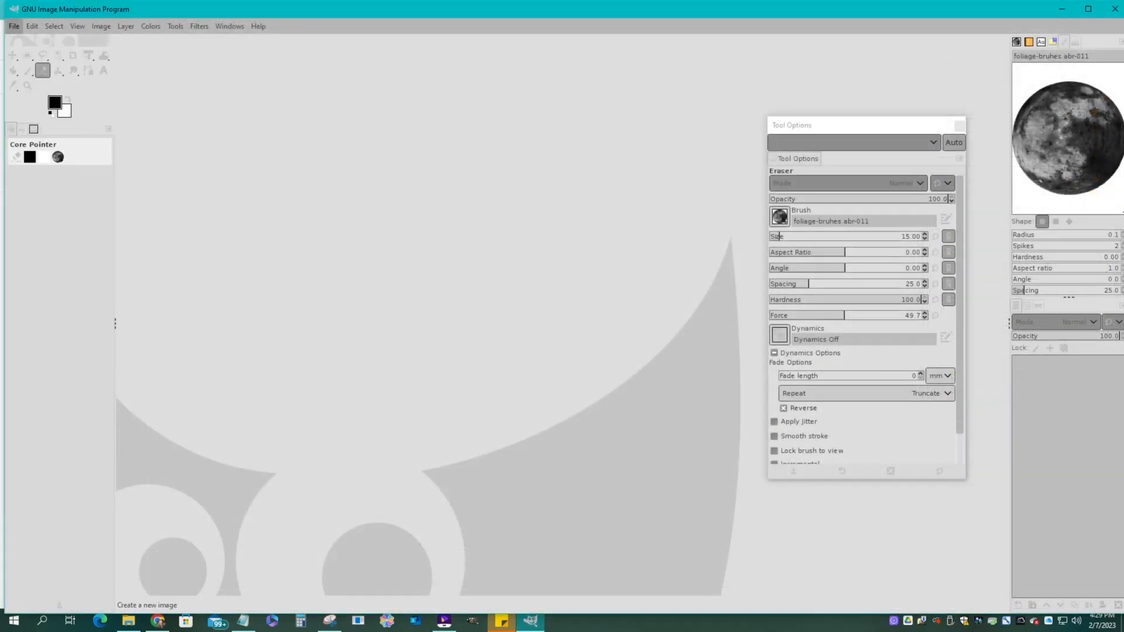
click(121, 86)
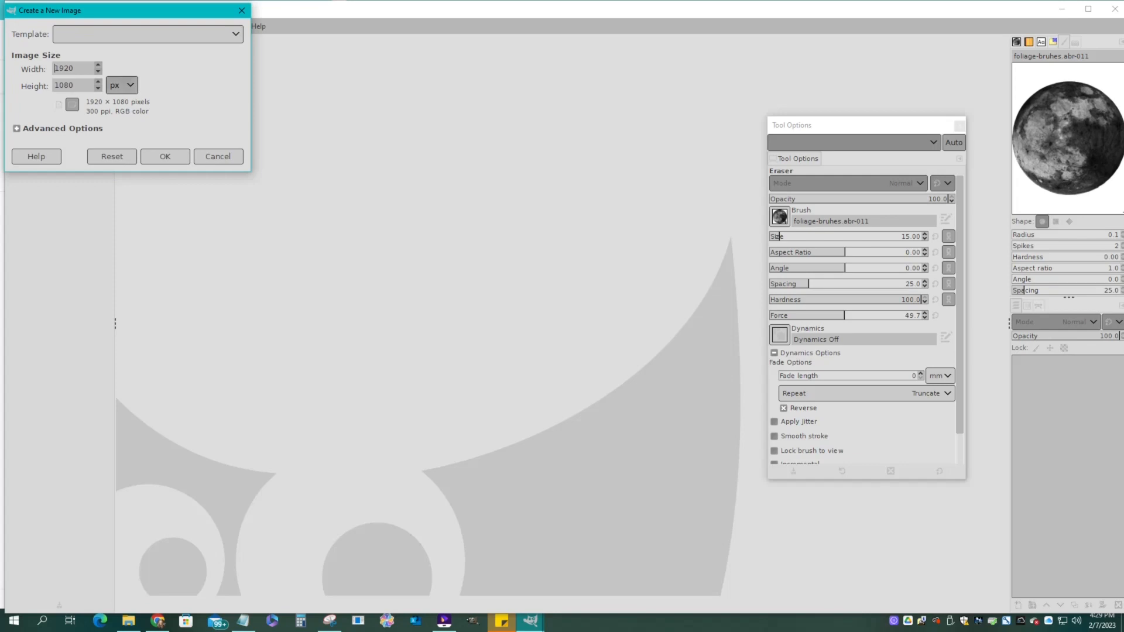
click(122, 85)
click(122, 85)
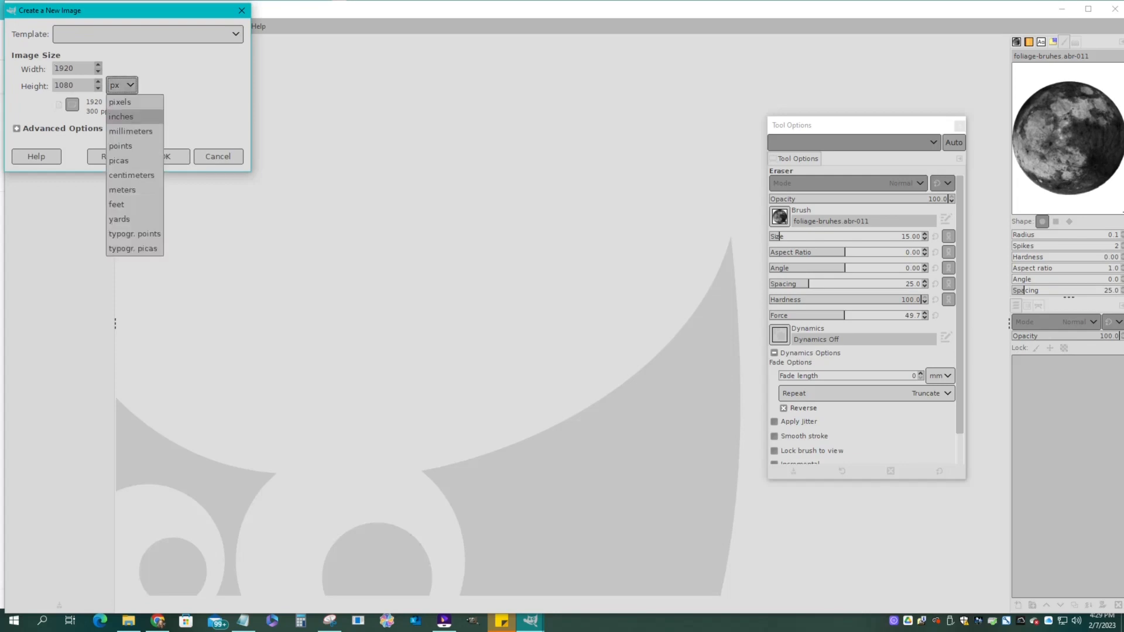
click(122, 116)
Set the new image's width to 8.5 in and height to 11 in, and create it.
double_click(65, 68)
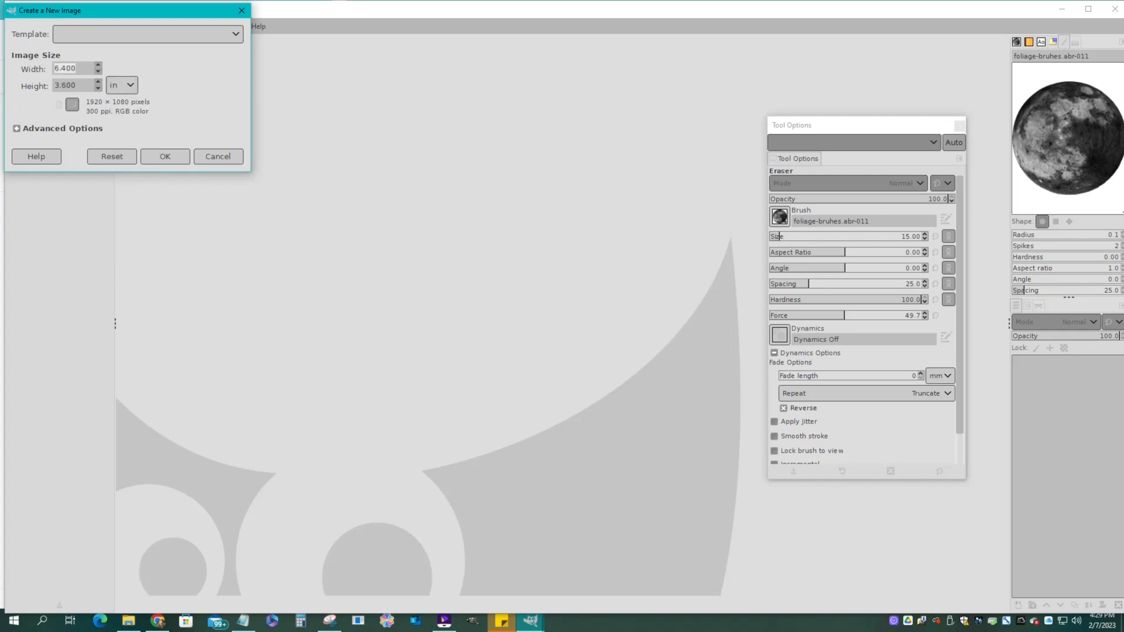
text(8.5)
key(Tab)
text(11)
key(Return)
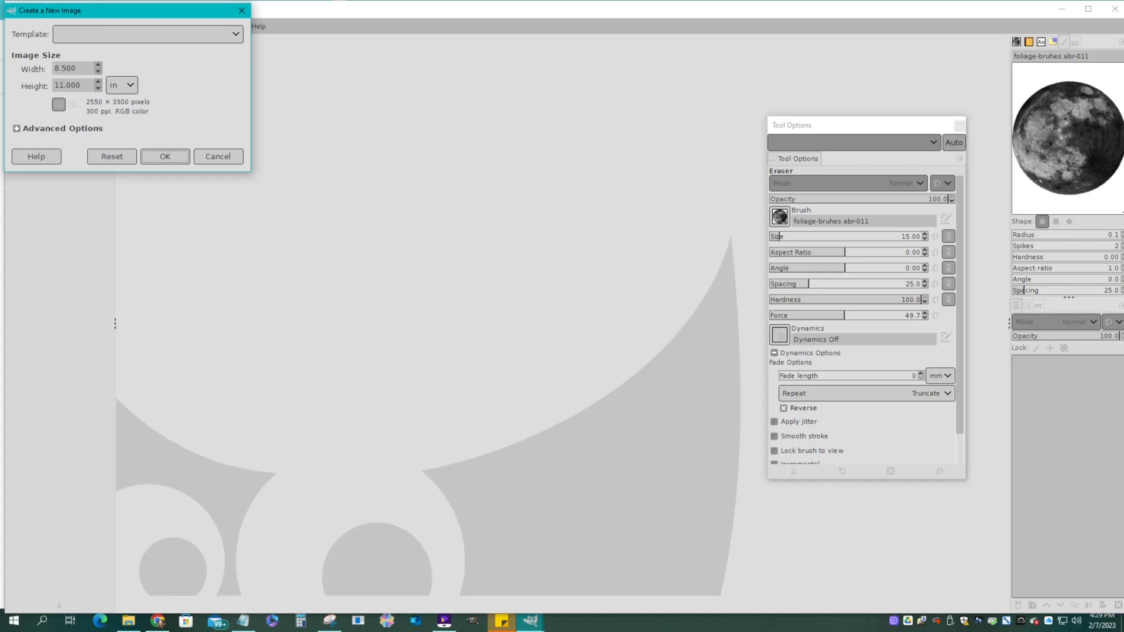
key(Return)
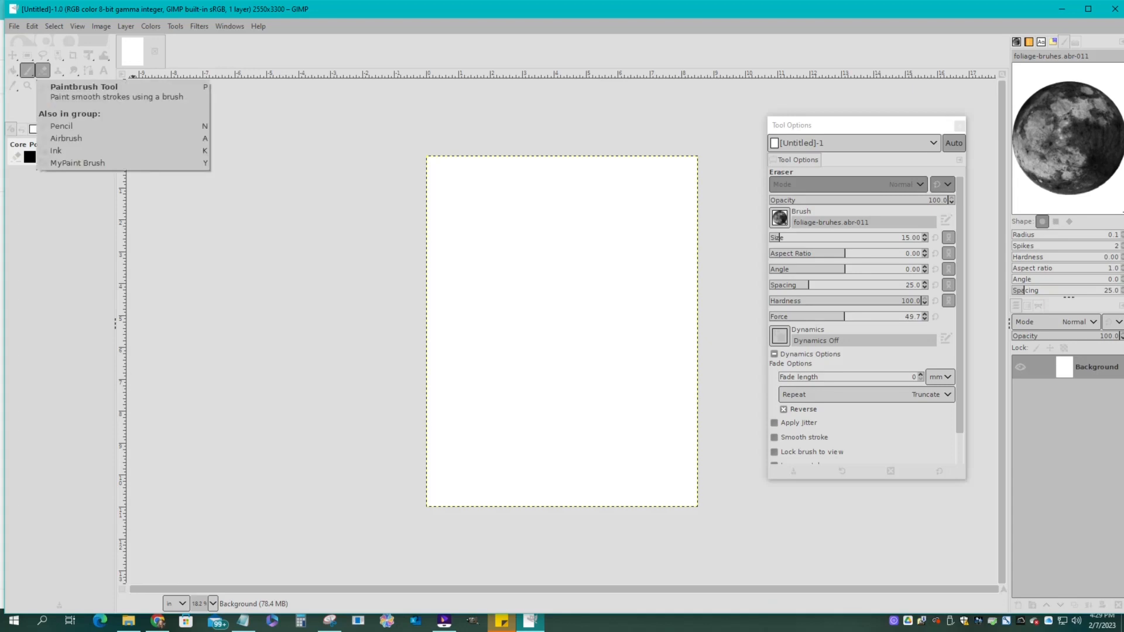
Activate the Paintbrush tool and add a new 2550 × 3300 px transparent layer named Layer.
click(27, 70)
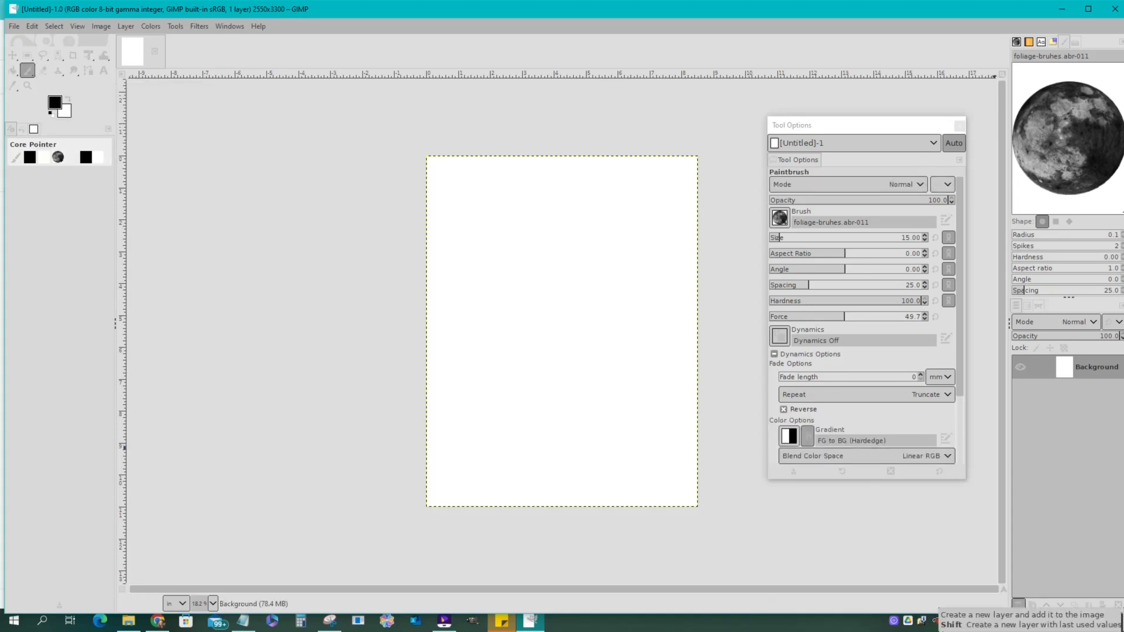
click(1019, 605)
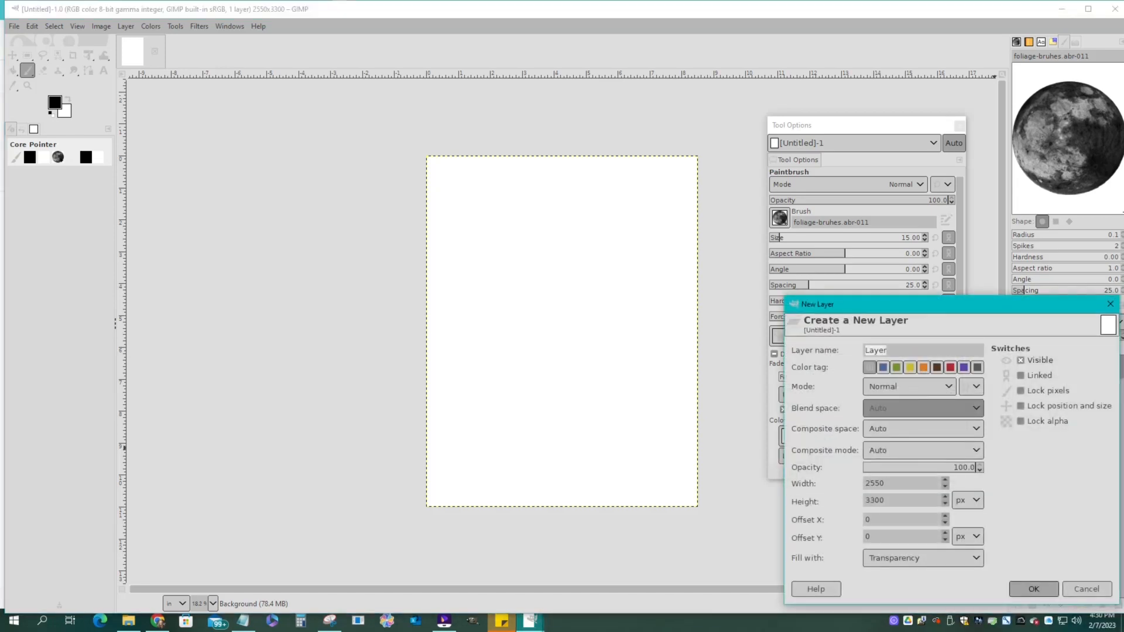
click(1034, 589)
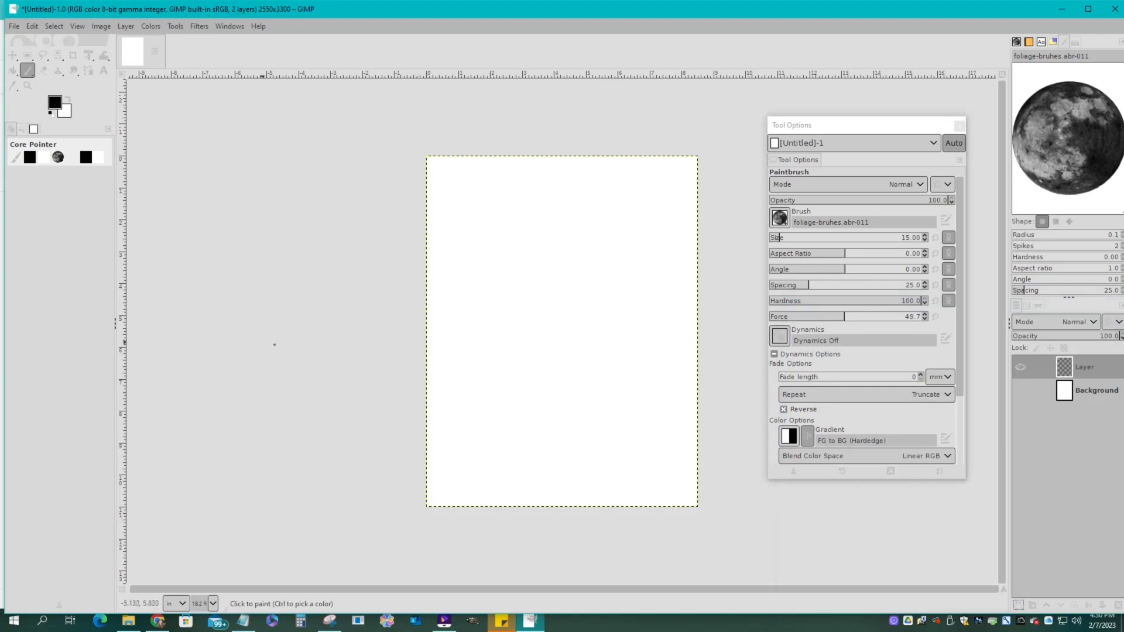
Choose the shaded rose brush flower-free-brushes.abr-029 #1 for the Paintbrush, moving the tool options clear of the page.
drag(838, 124, 226, 119)
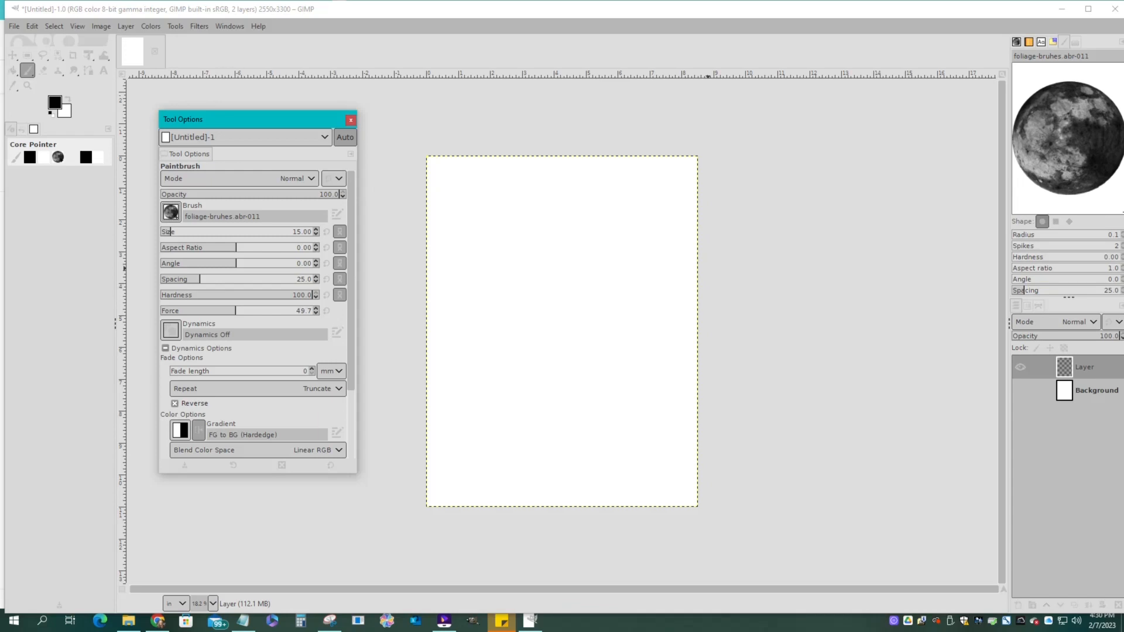
drag(258, 117, 289, 118)
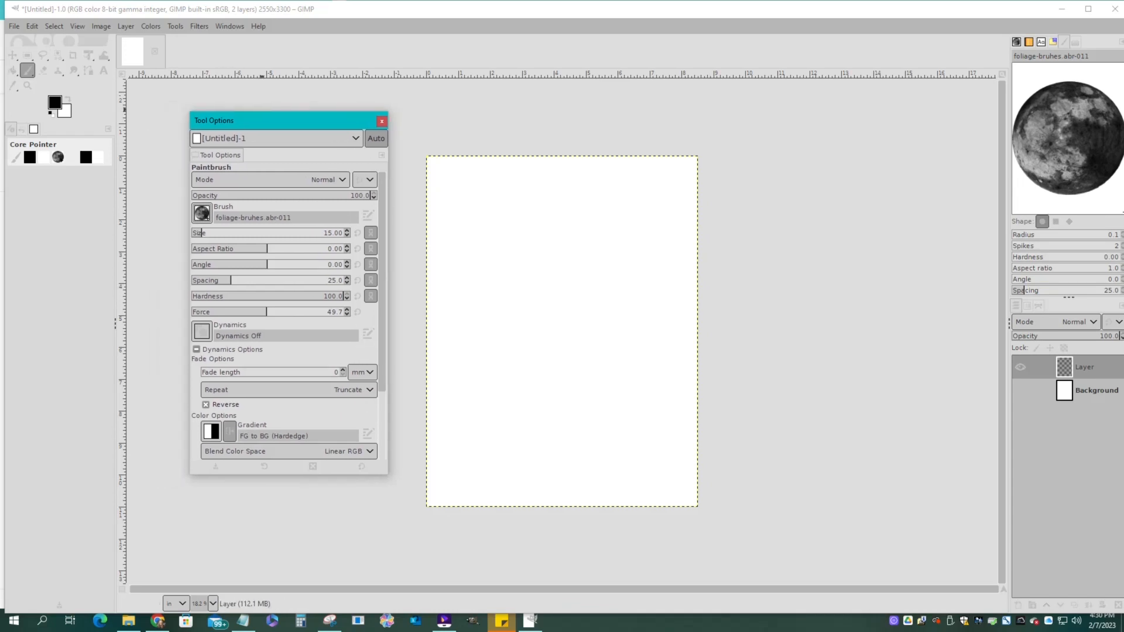
click(202, 213)
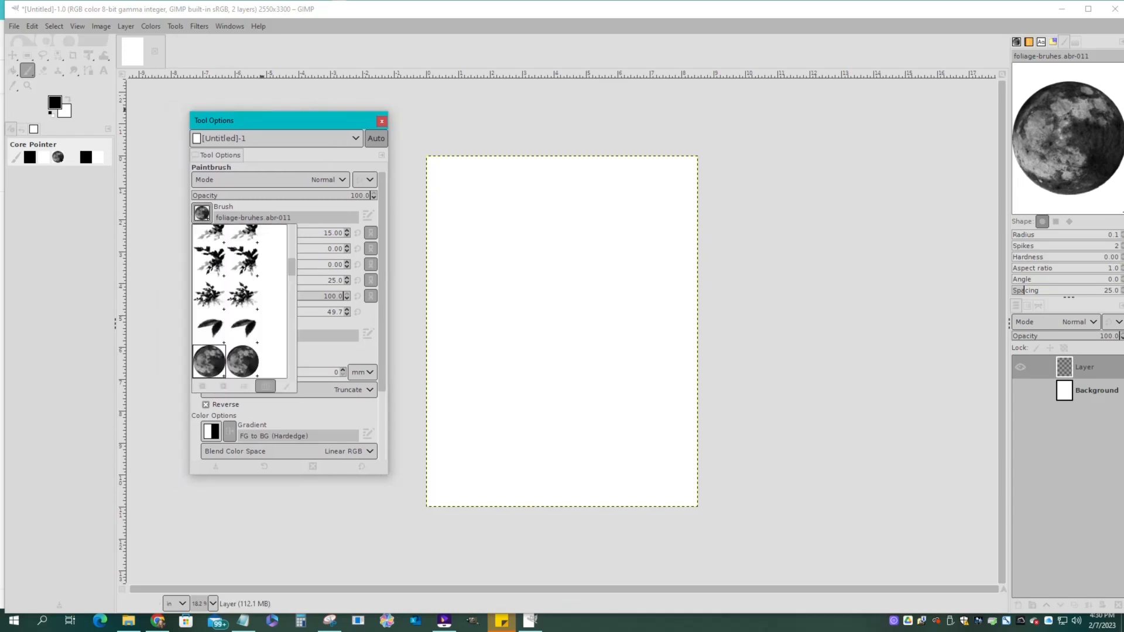
scroll(240, 301, down, 5)
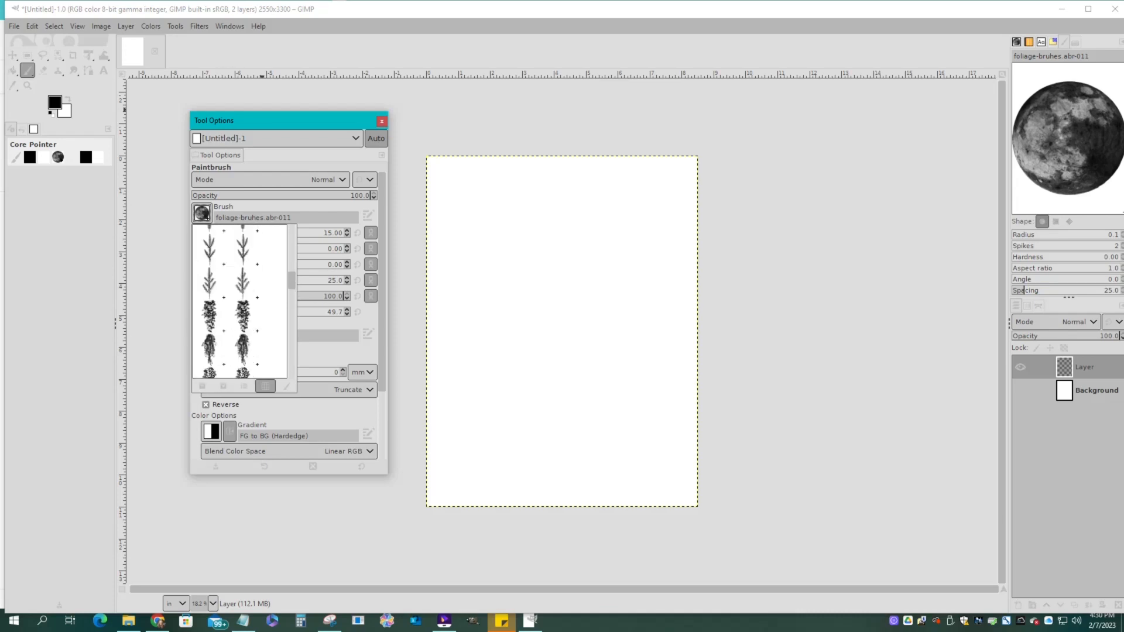
scroll(240, 302, up, 10)
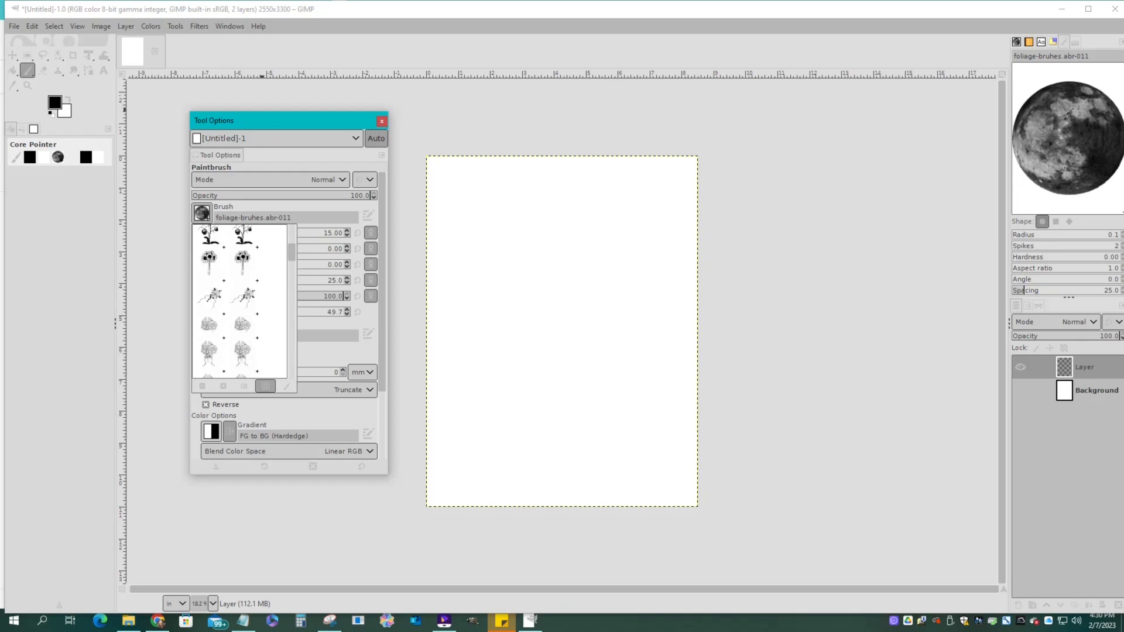
scroll(240, 301, down, 5)
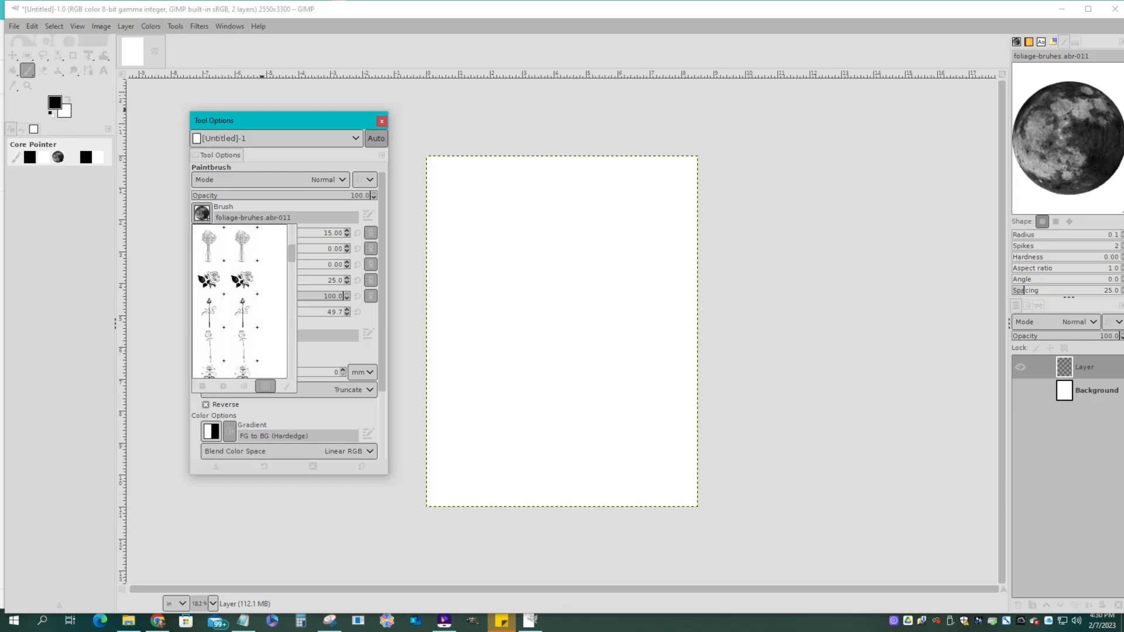
scroll(240, 301, down, 8)
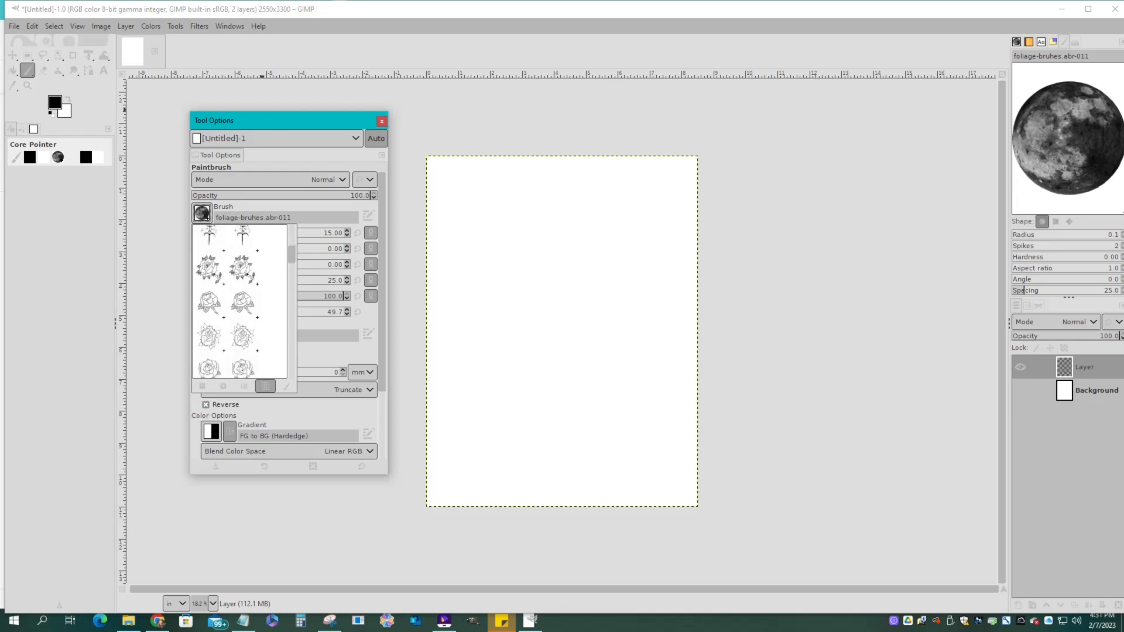
scroll(240, 301, down, 6)
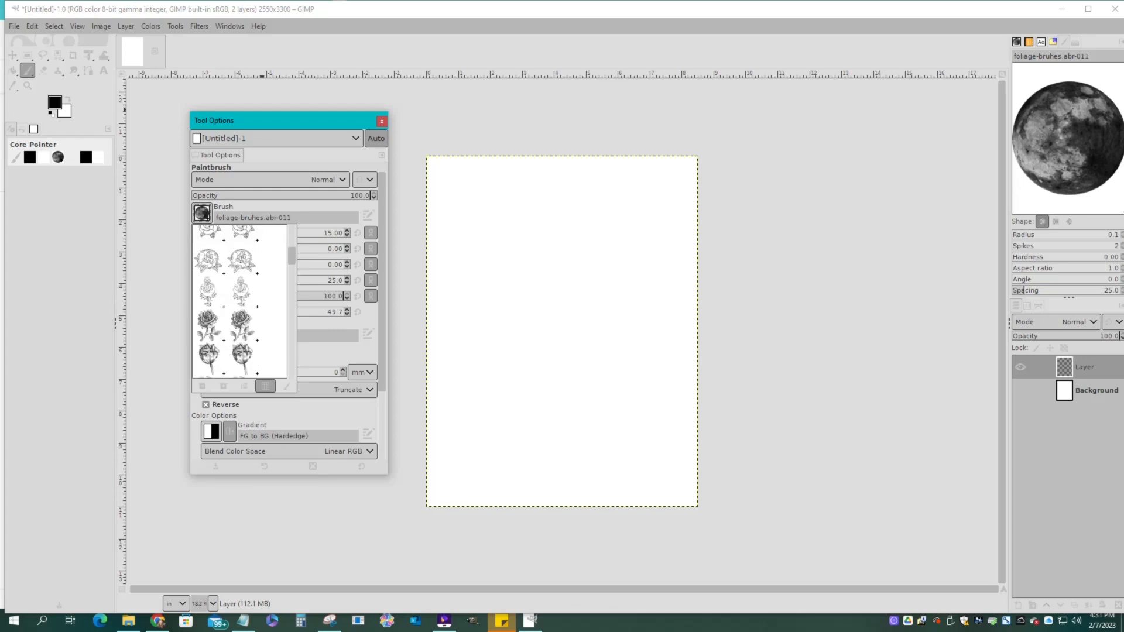
click(241, 326)
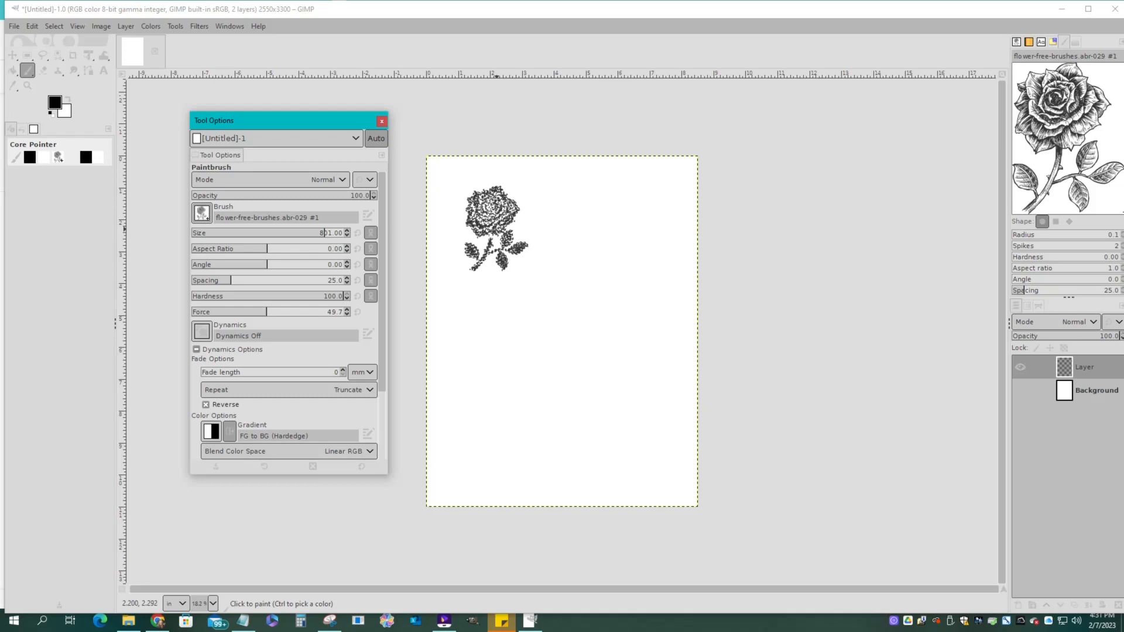
Stamp the rose onto Layer in the page's upper-left area, repeating it in the same spot to darken the lines.
click(496, 229)
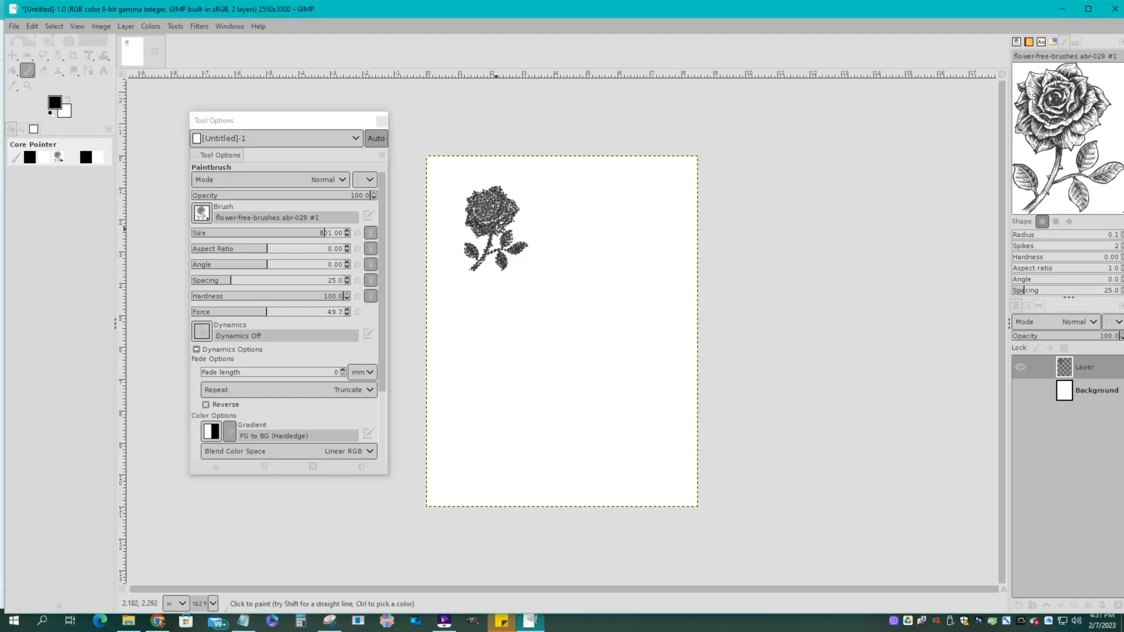
click(496, 228)
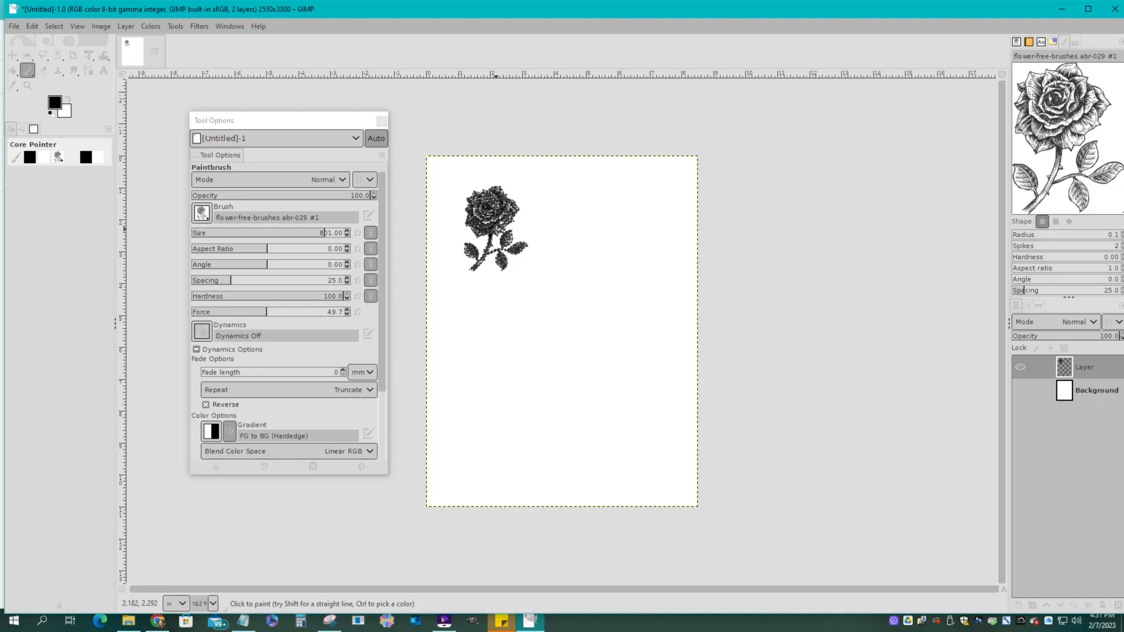
key(ctrl+z)
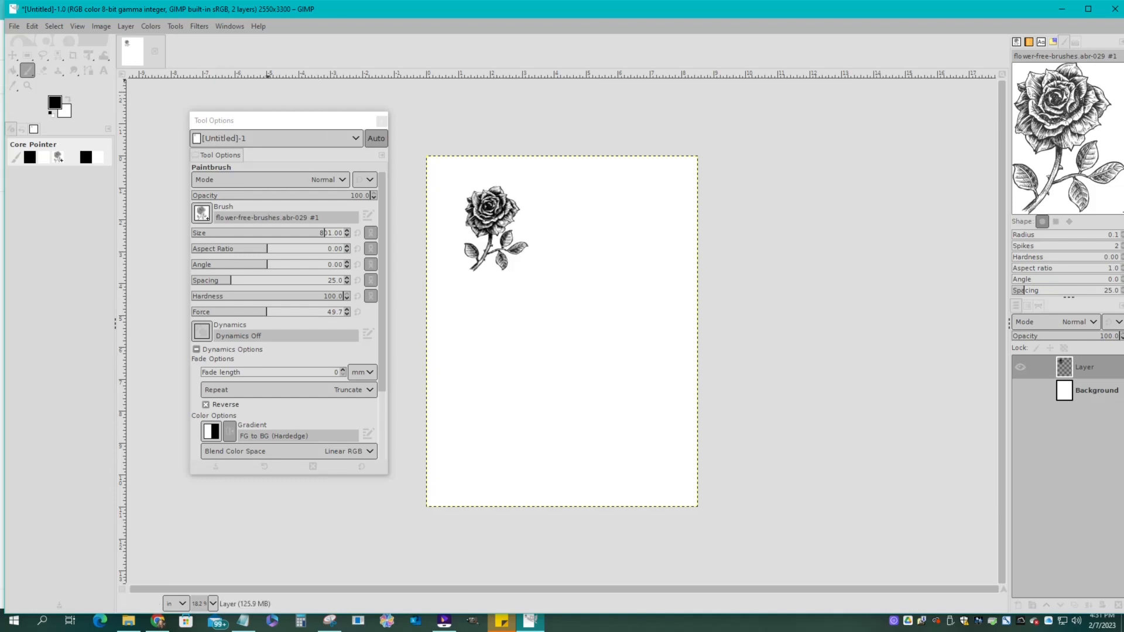
Zoom the image to 100% and examine the stamped rose with the Move tool active and the tool options out of the way.
click(78, 26)
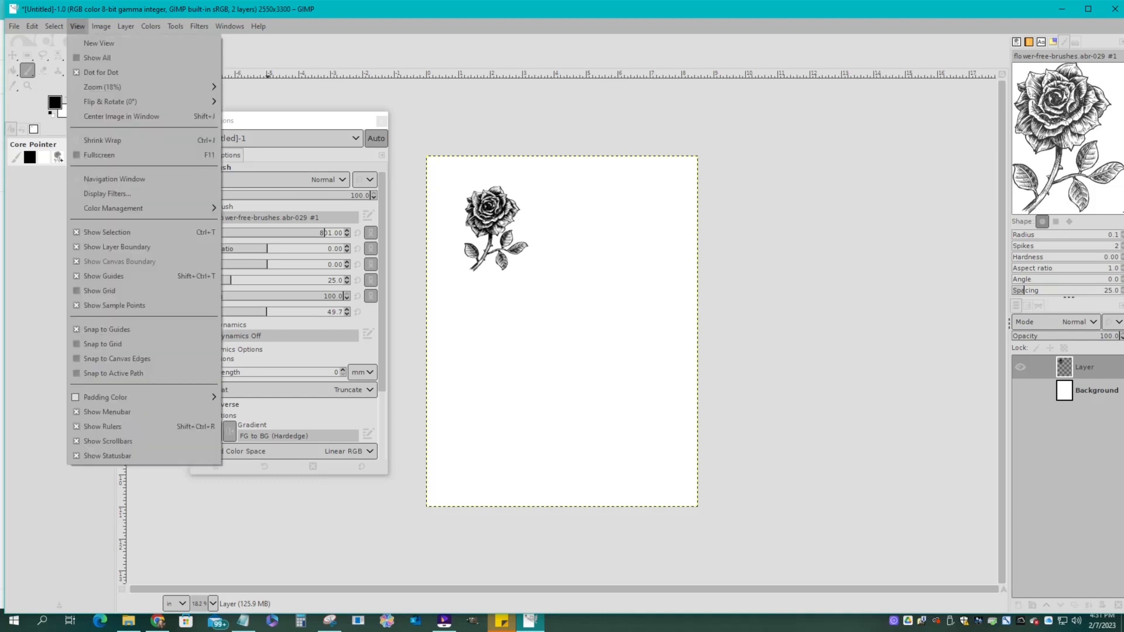
mouse_move(103, 87)
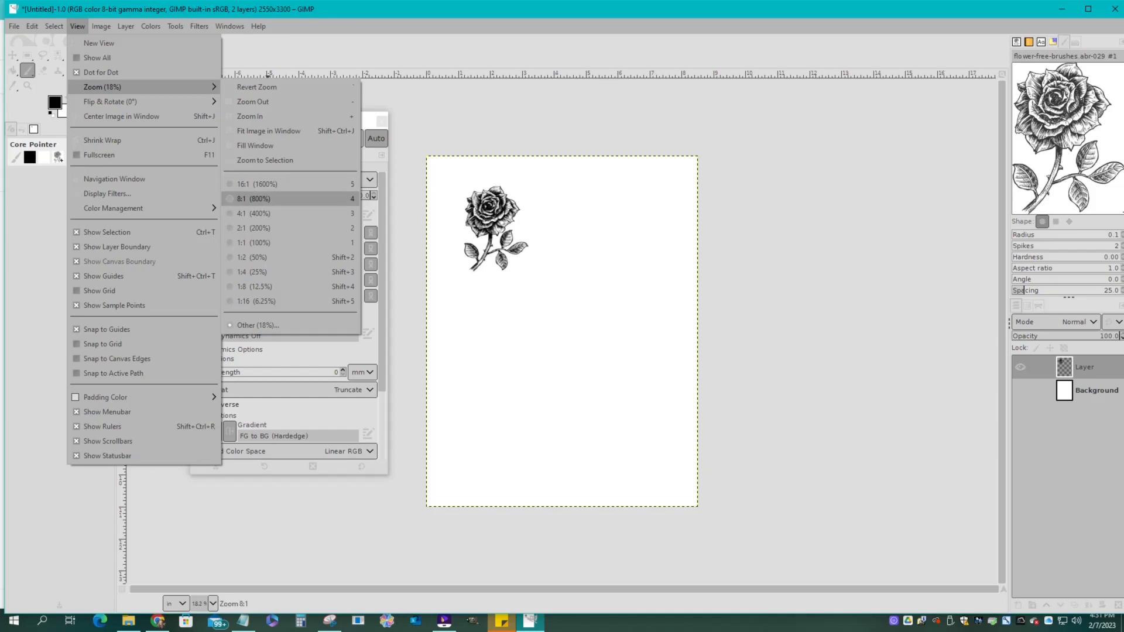
click(258, 243)
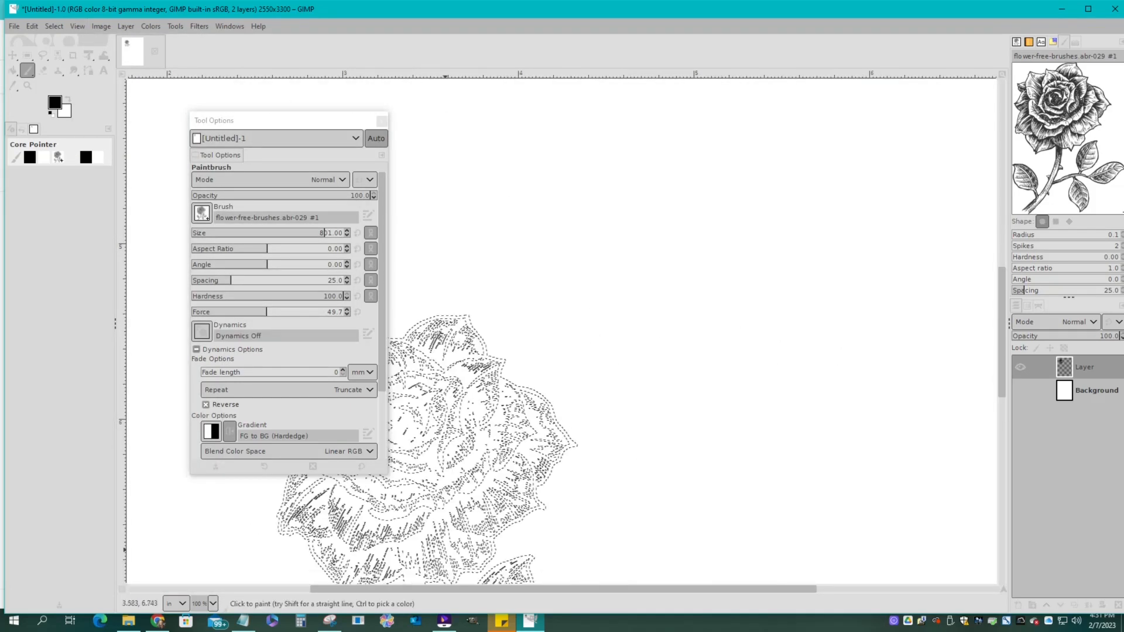
click(12, 54)
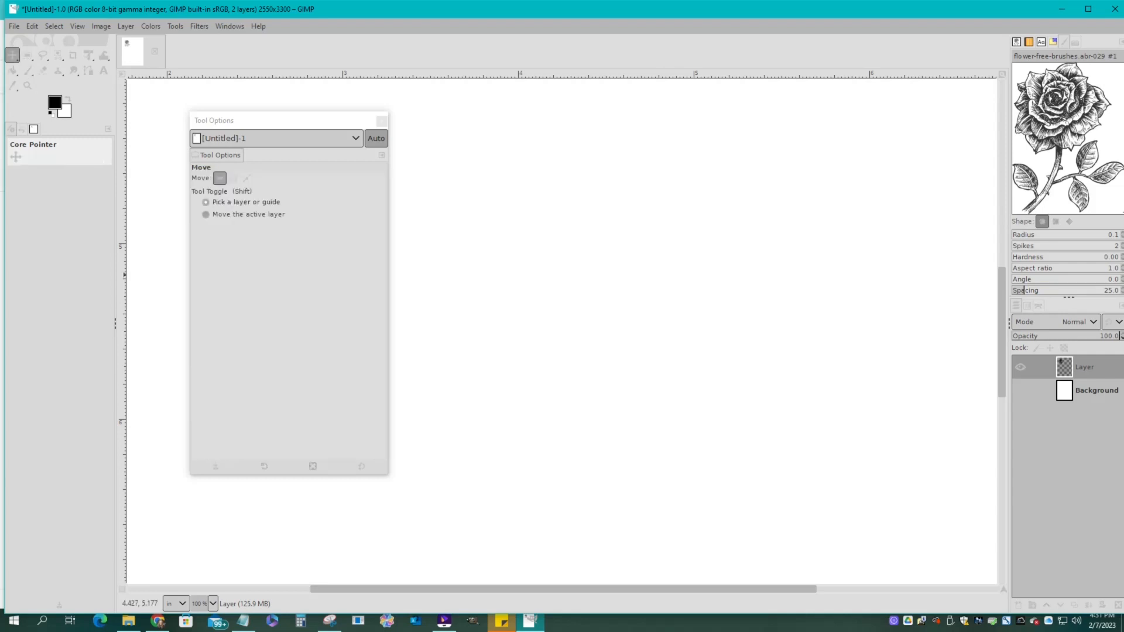
scroll(563, 331, left, 6)
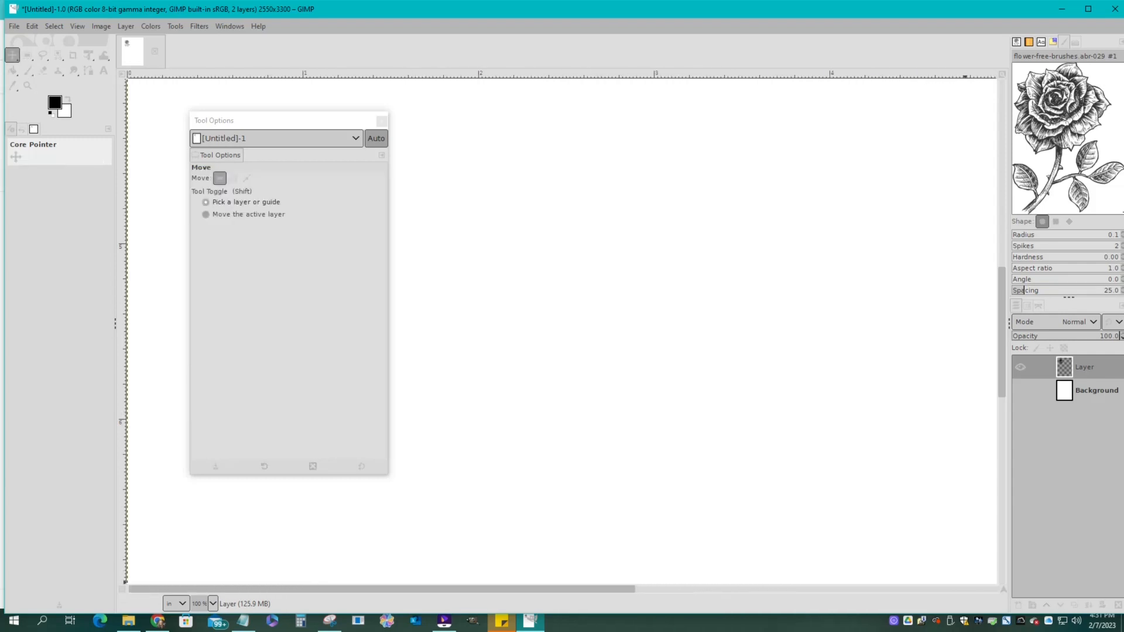
scroll(562, 331, up, 10)
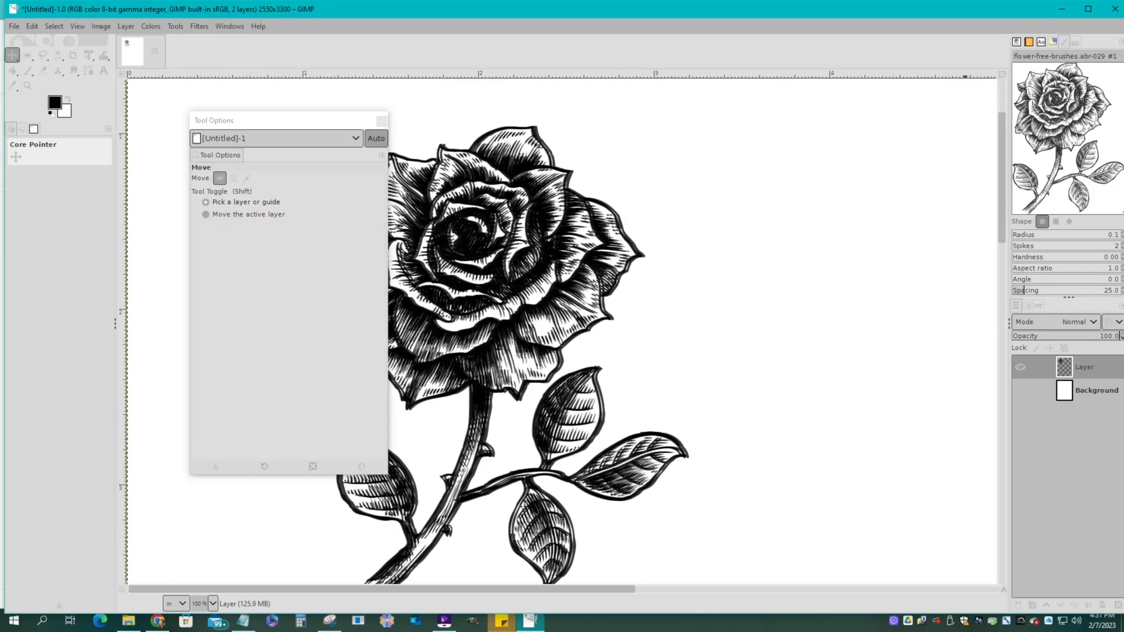
drag(302, 120, 906, 137)
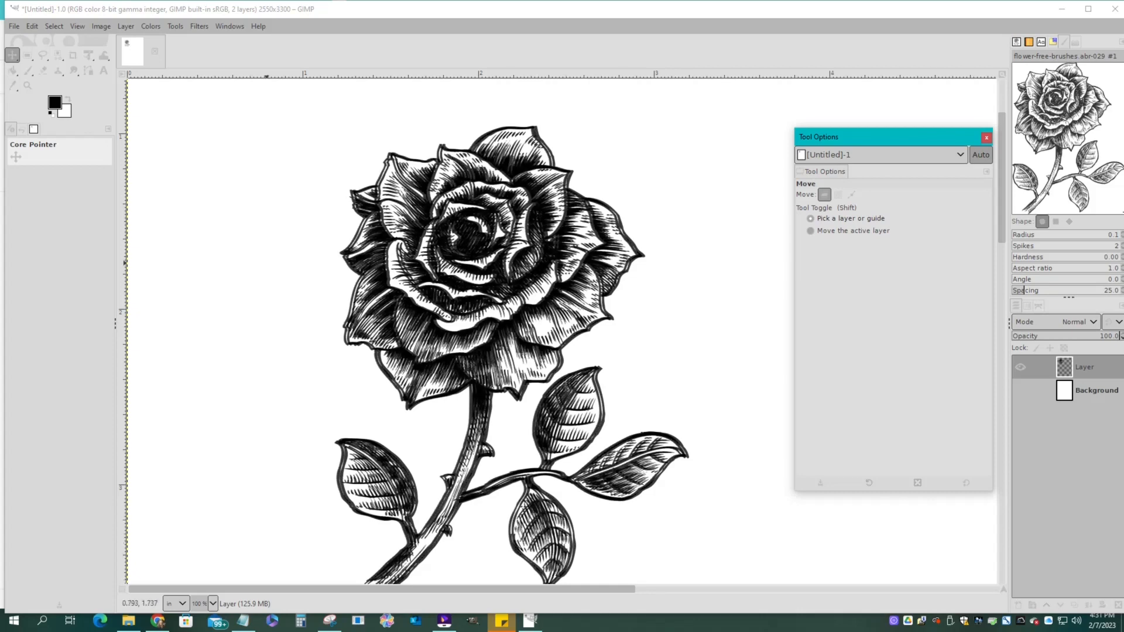
Undo all the rose stamps so that Layer is empty.
key(ctrl+z)
key(ctrl+z)
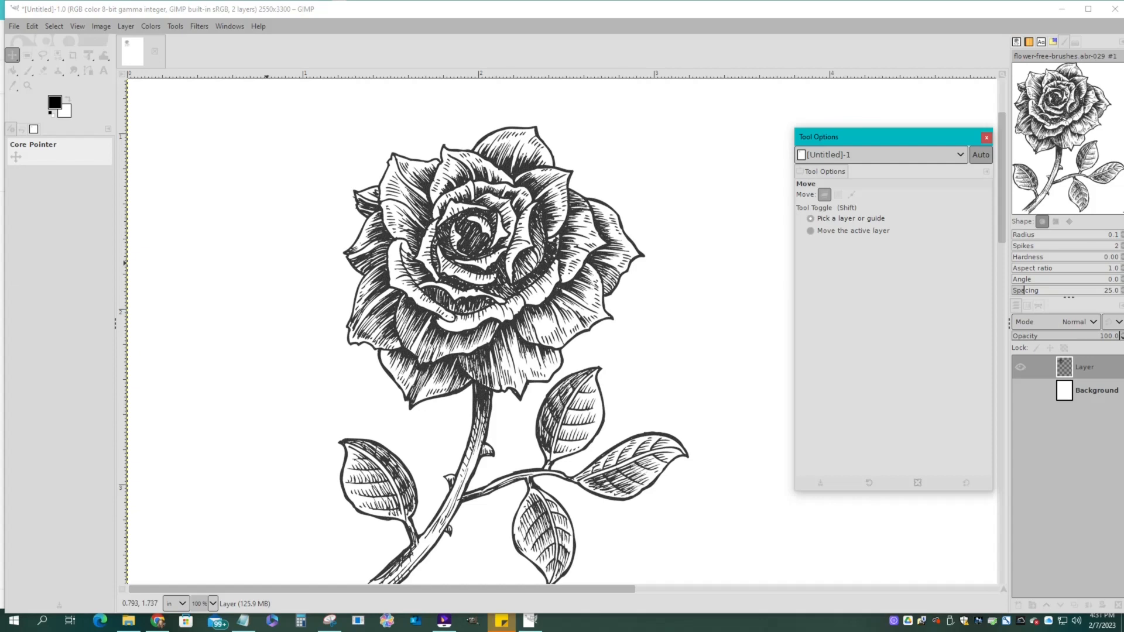
key(ctrl+z)
key(ctrl+z)
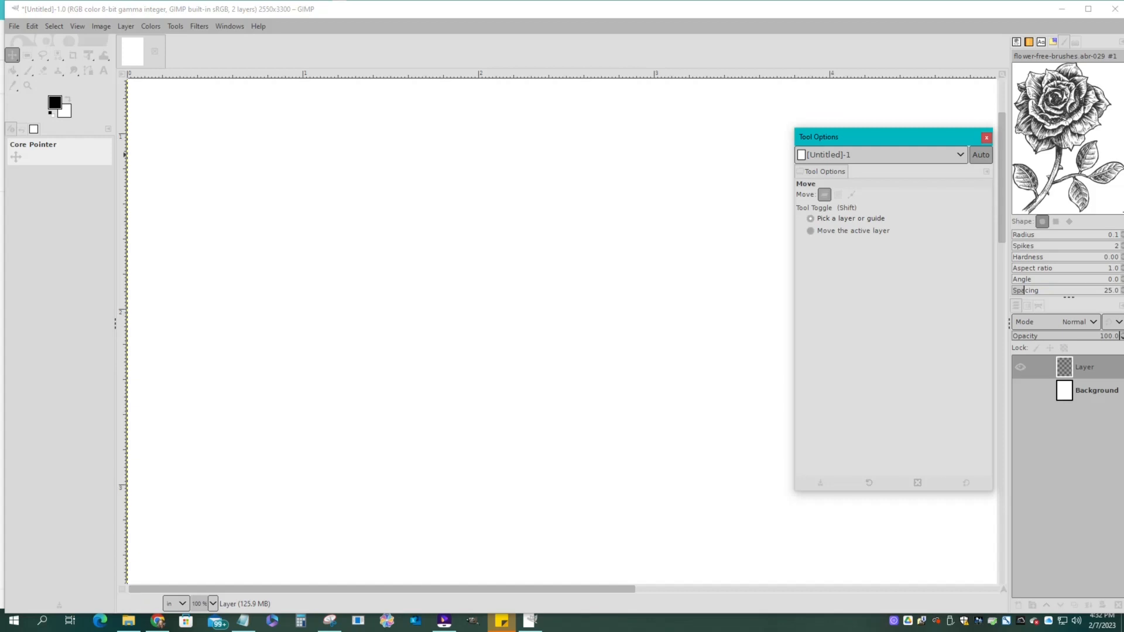
Stamp the rose repeatedly in one spot with the Paintbrush at 100% zoom, and inspect its lines with the Move tool active.
click(28, 70)
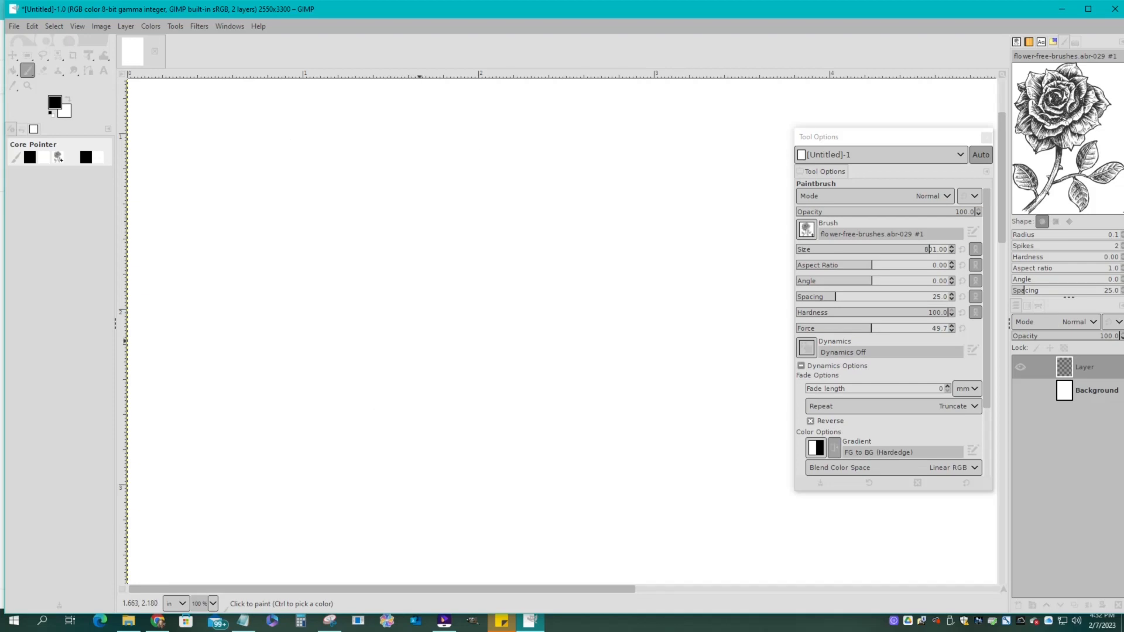
click(419, 341)
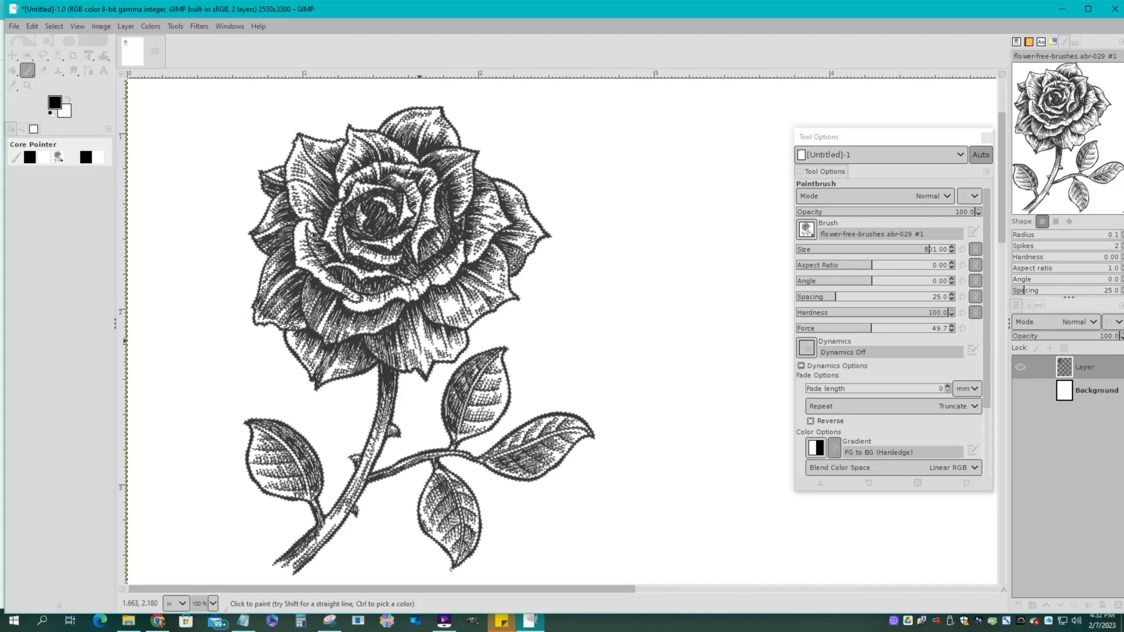
click(420, 342)
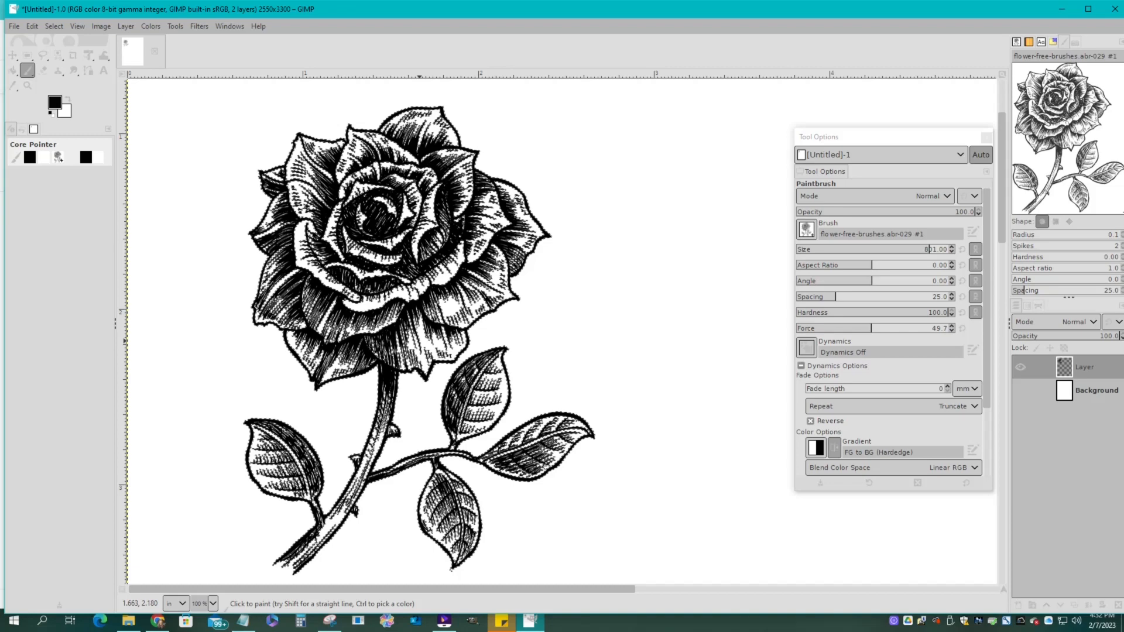
key(m)
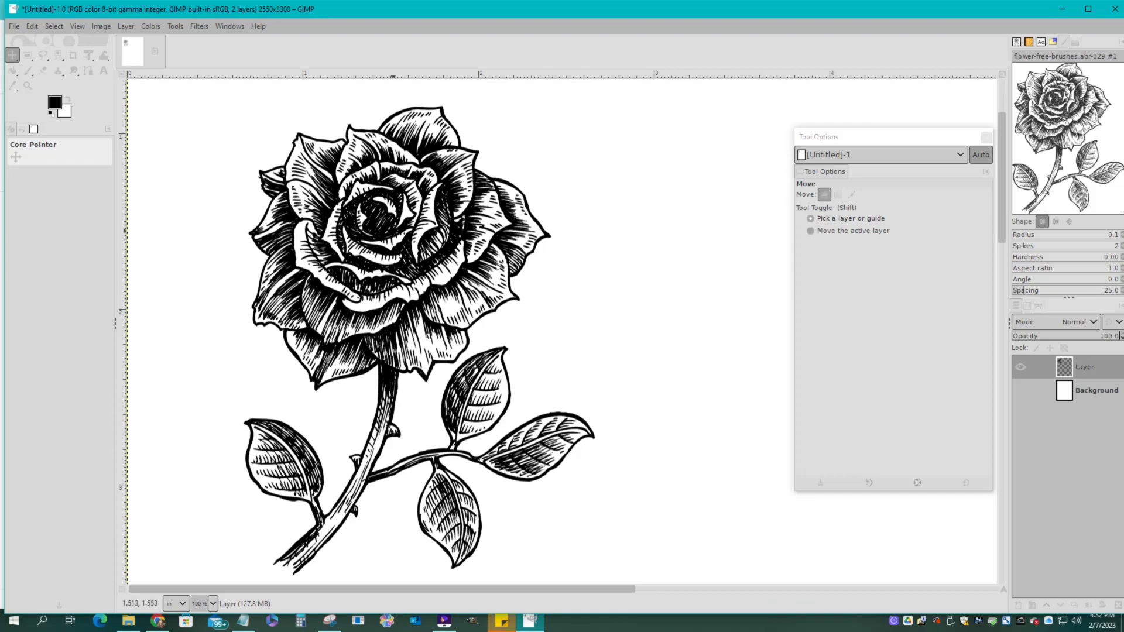
scroll(474, 266, down, 3)
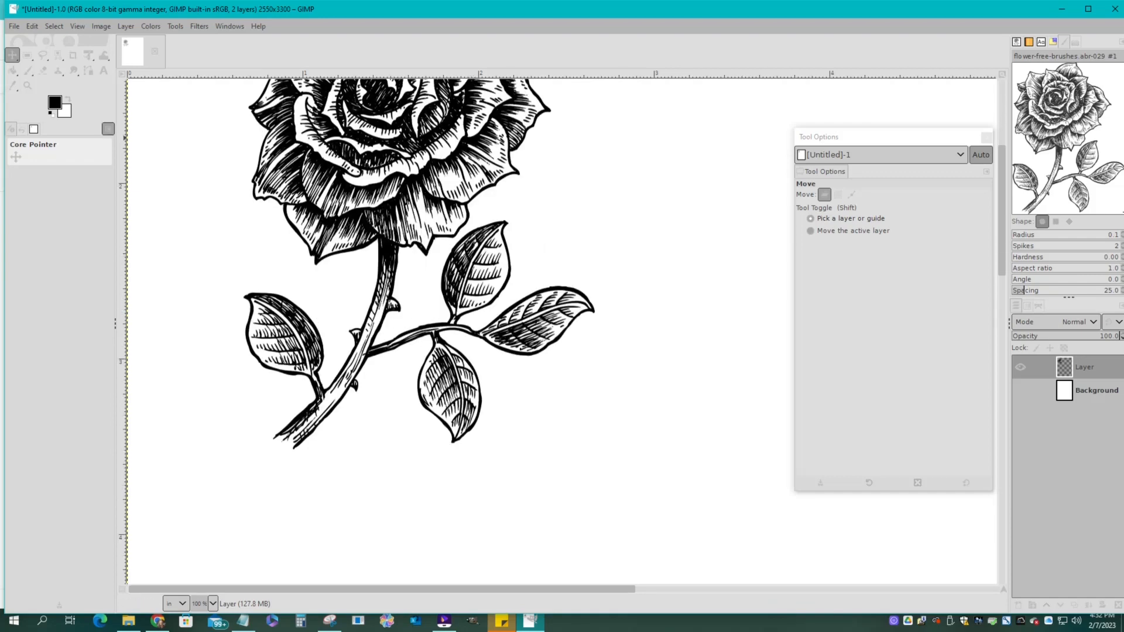
Try starting a free selection beside the rose's stem, cancel it, and undo the rose stamps.
click(42, 55)
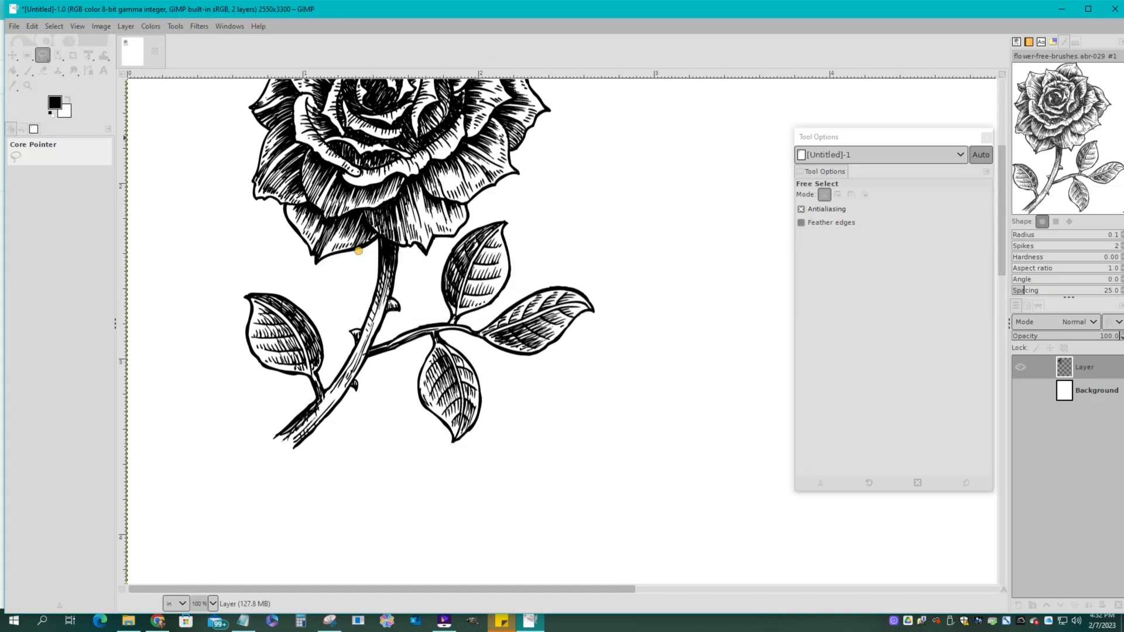
click(359, 252)
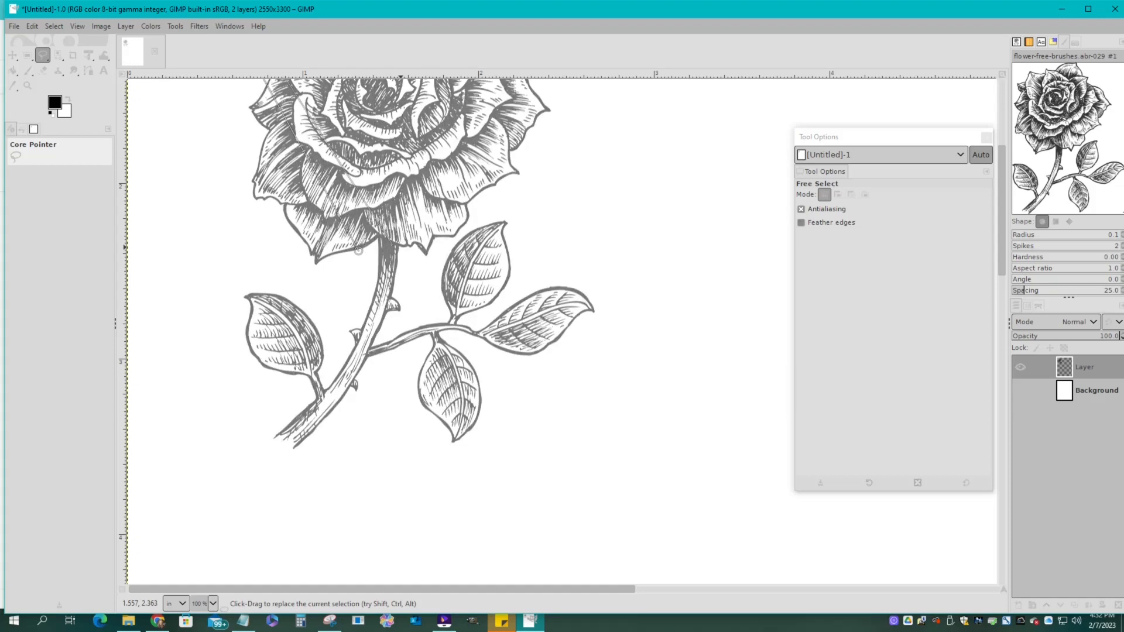
key(Escape)
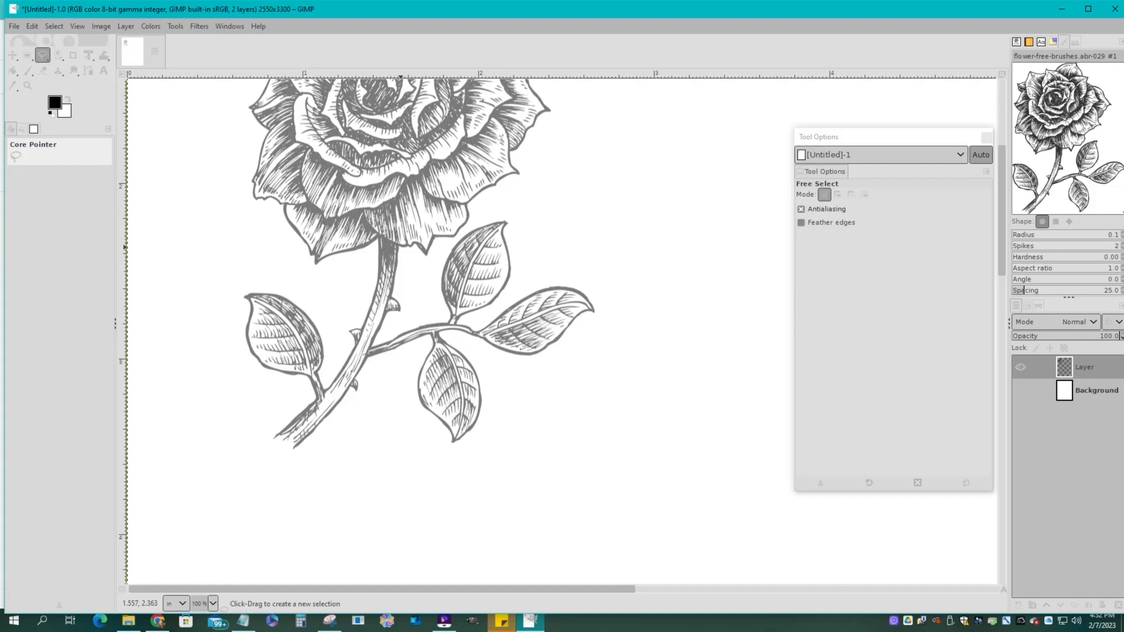
key(ctrl+z)
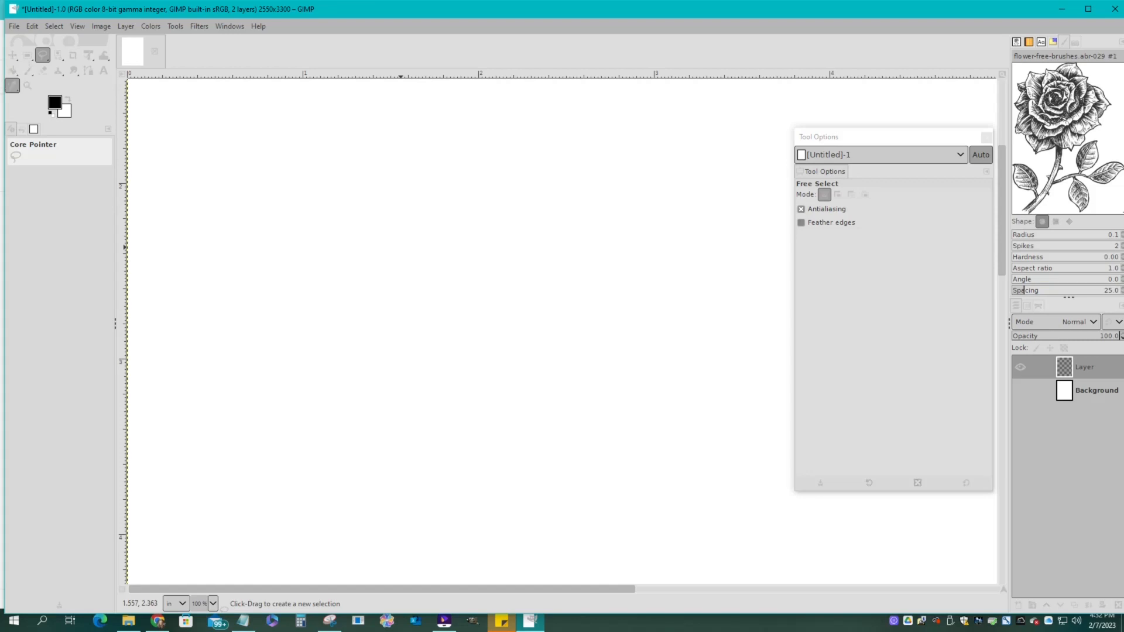
Stamp the rose repeatedly in one spot on Layer with the Paintbrush for solid black lines, and switch to the Move tool.
click(27, 70)
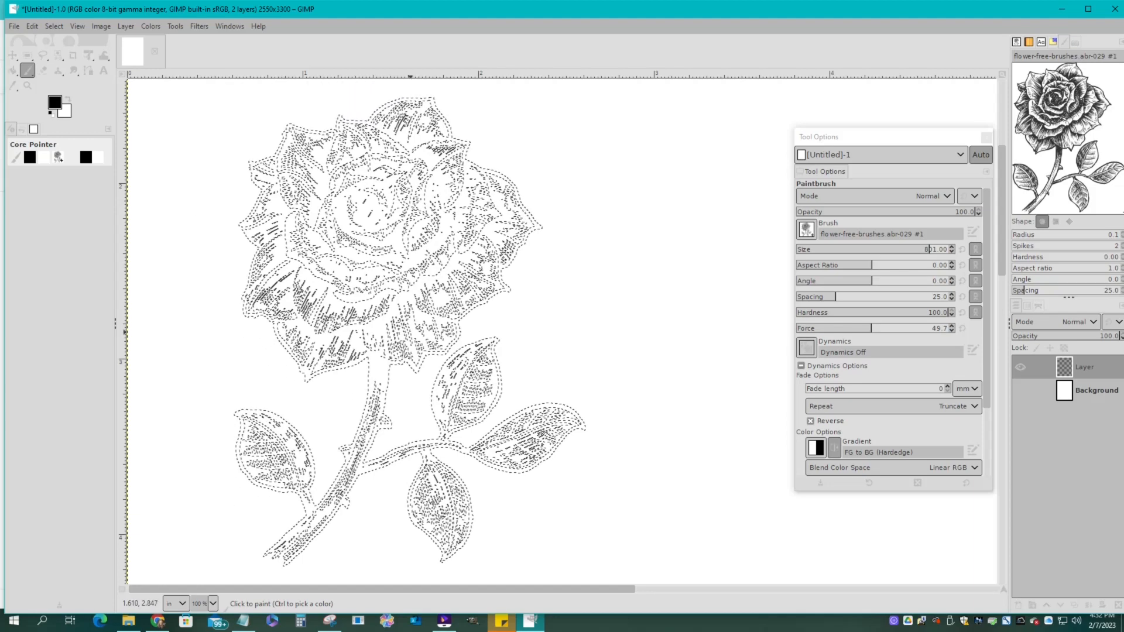
click(410, 335)
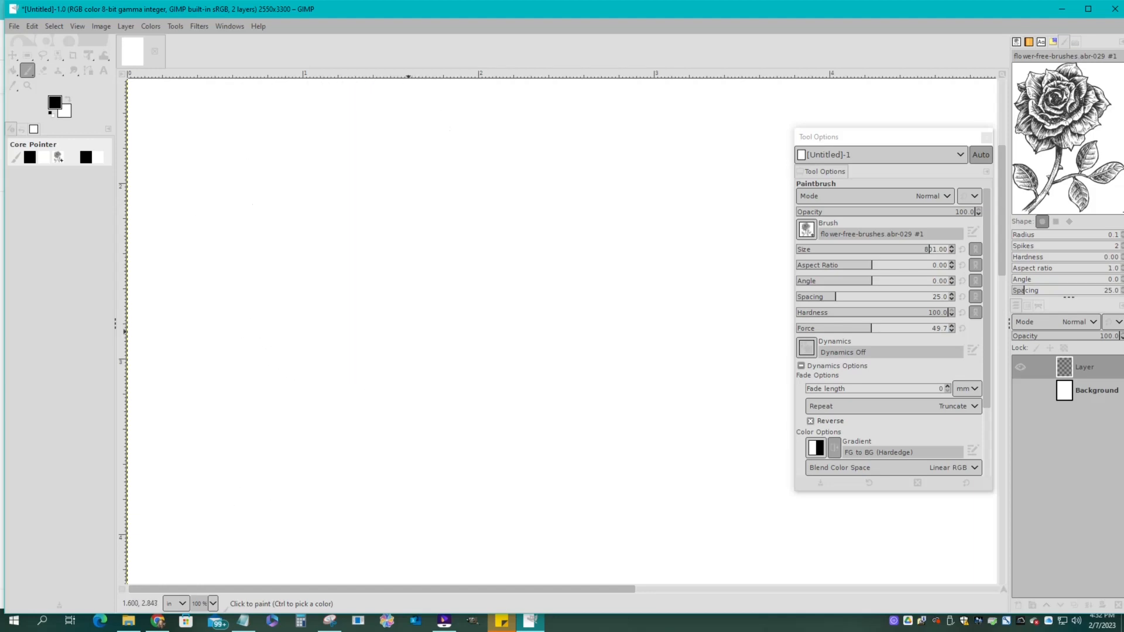
click(408, 332)
click(409, 332)
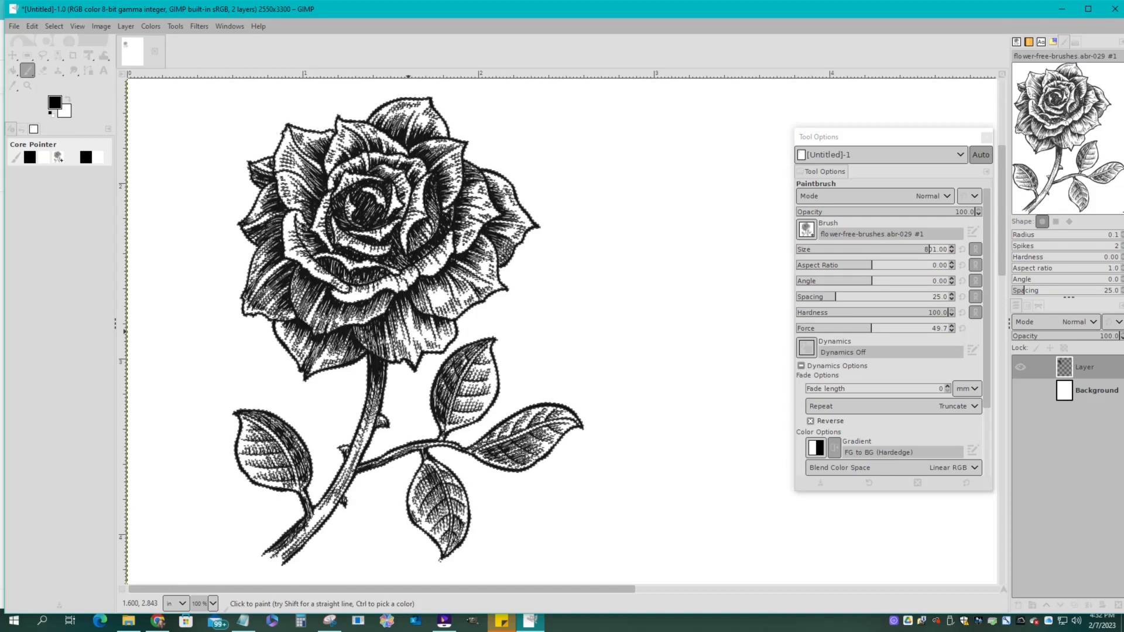
click(409, 332)
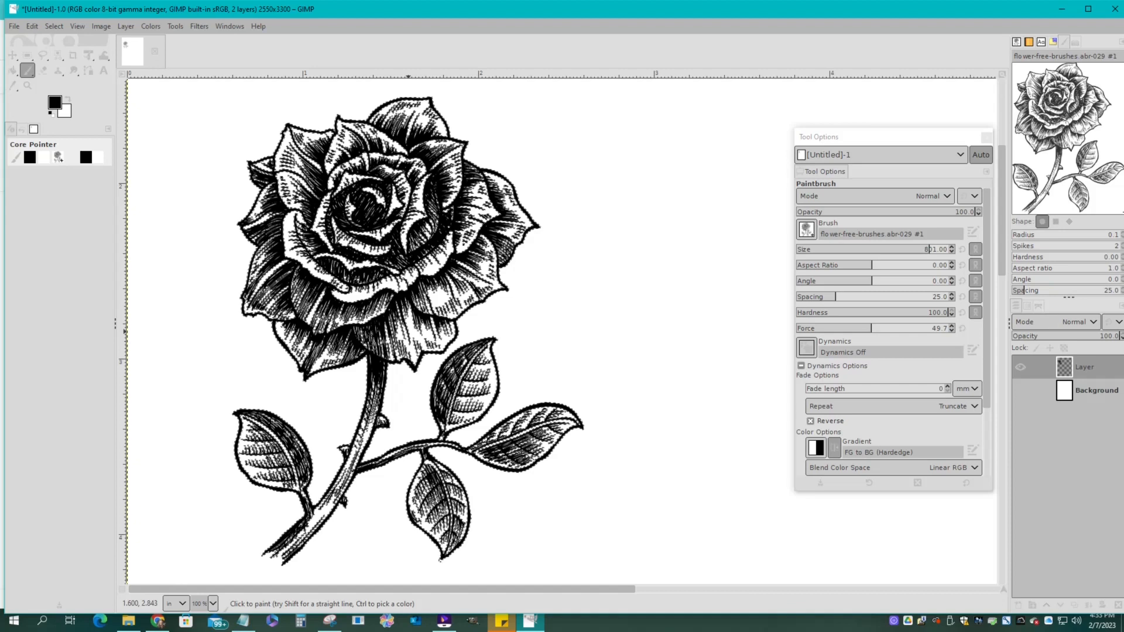
click(13, 56)
click(57, 56)
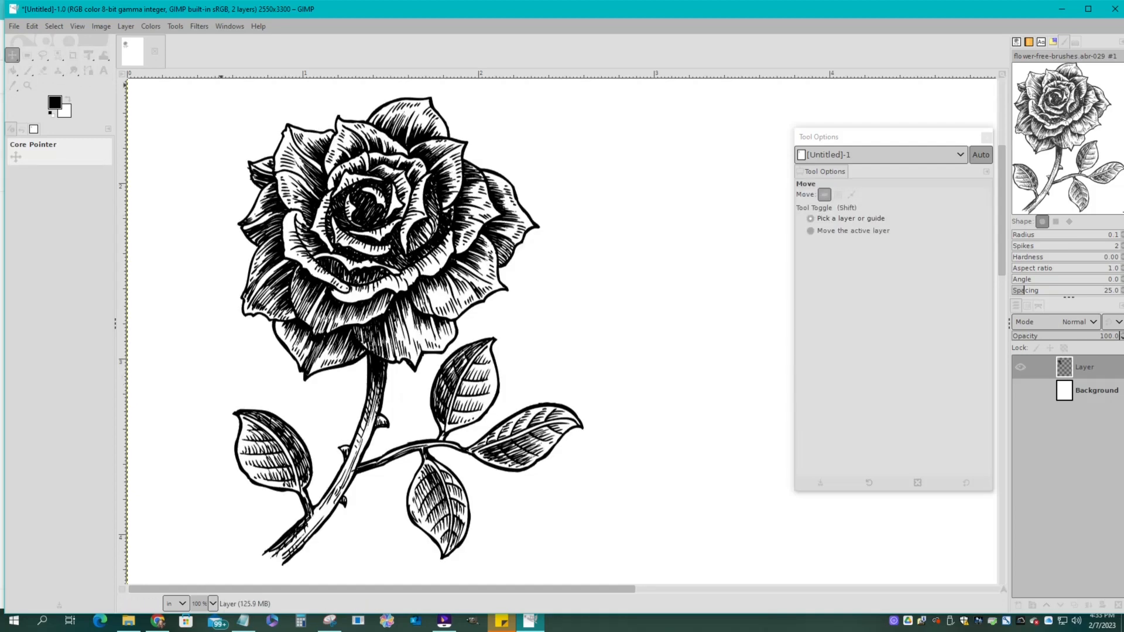
Move the rose layer about 0.5 in to the right and 0.7 in up on the page with the Move tool.
click(78, 26)
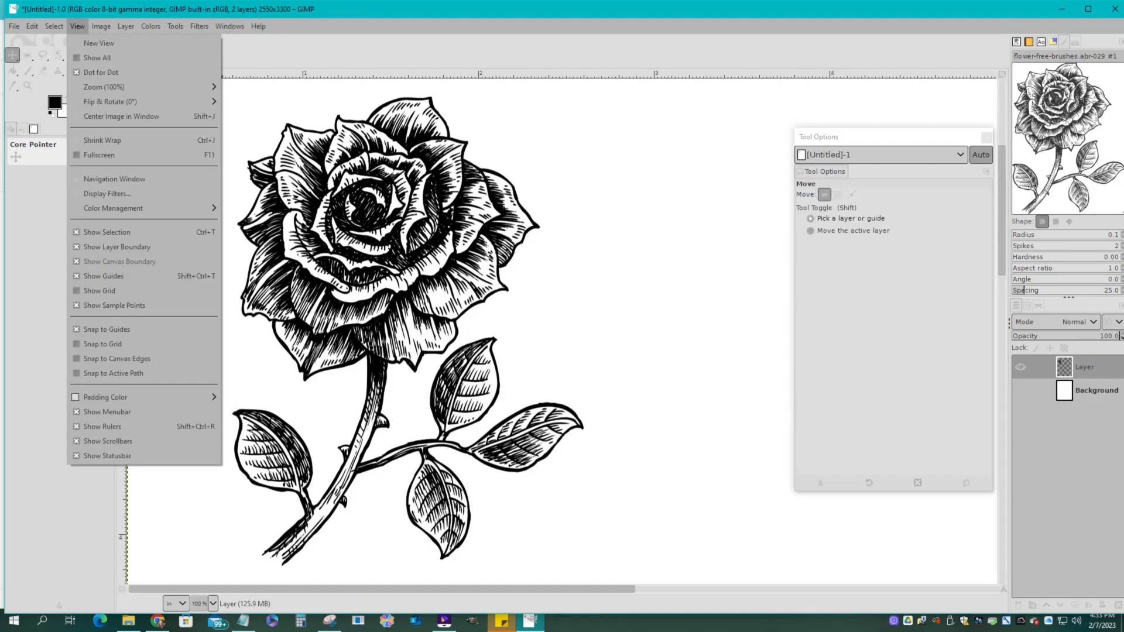
mouse_move(117, 86)
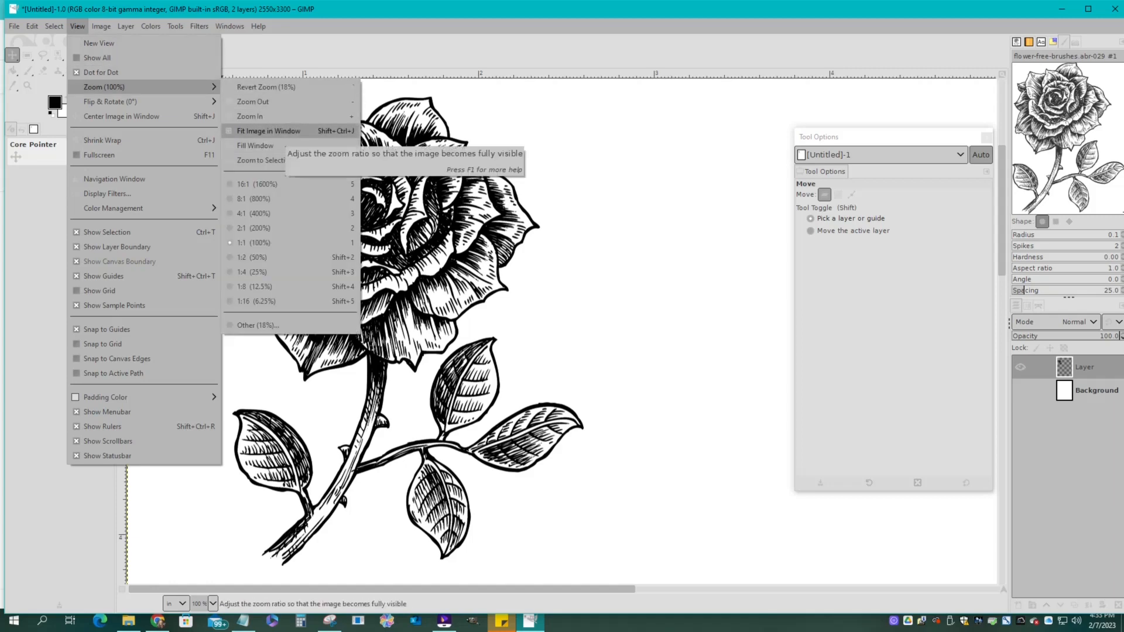
click(267, 131)
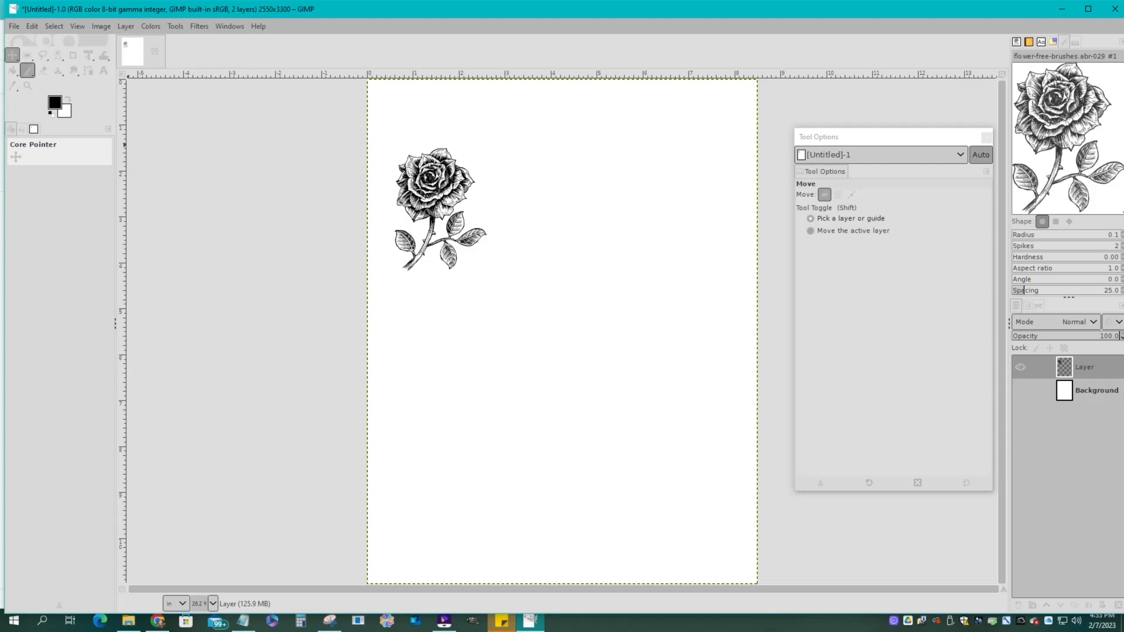
drag(563, 332, 582, 285)
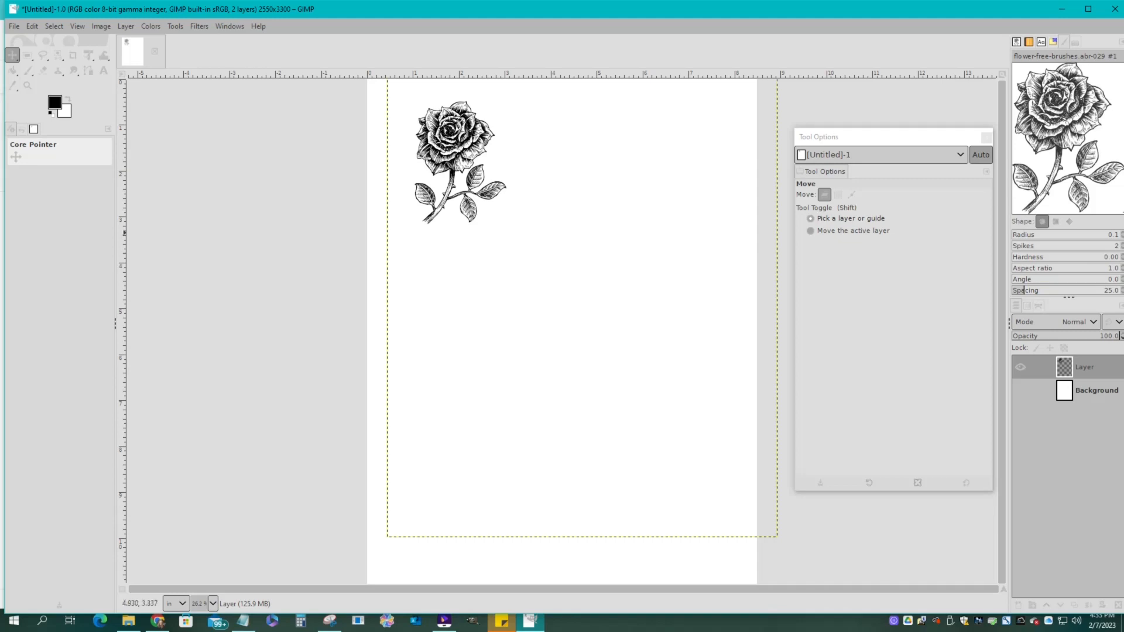
drag(582, 283, 588, 312)
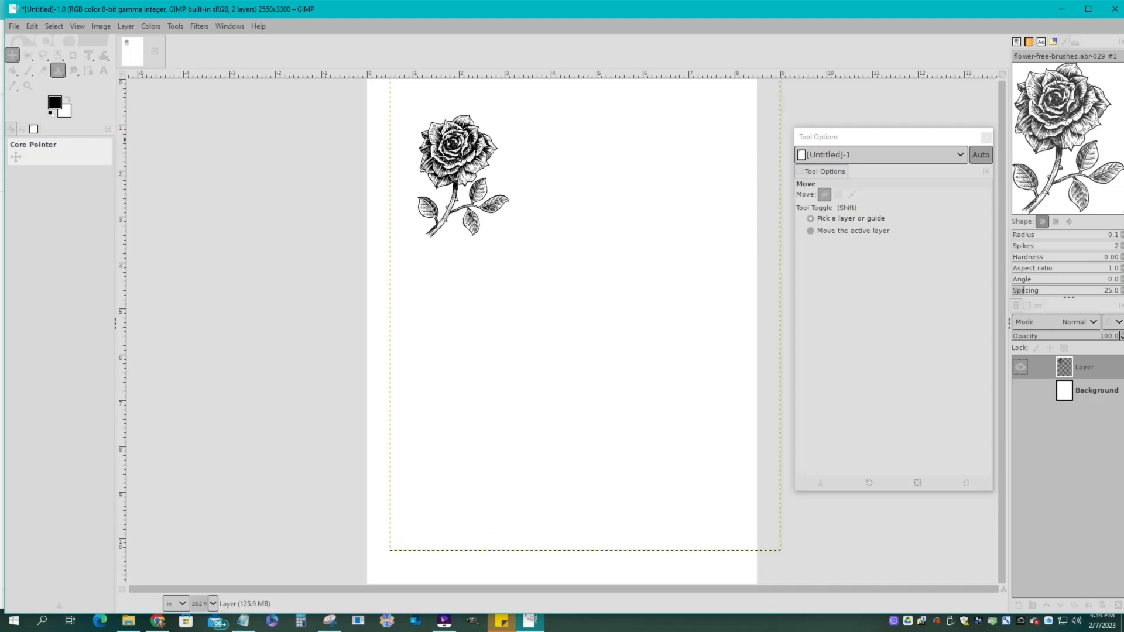
Outline the rose's stem and leaves with Free Select, cut them, and paste them in place as a separate layer.
click(42, 55)
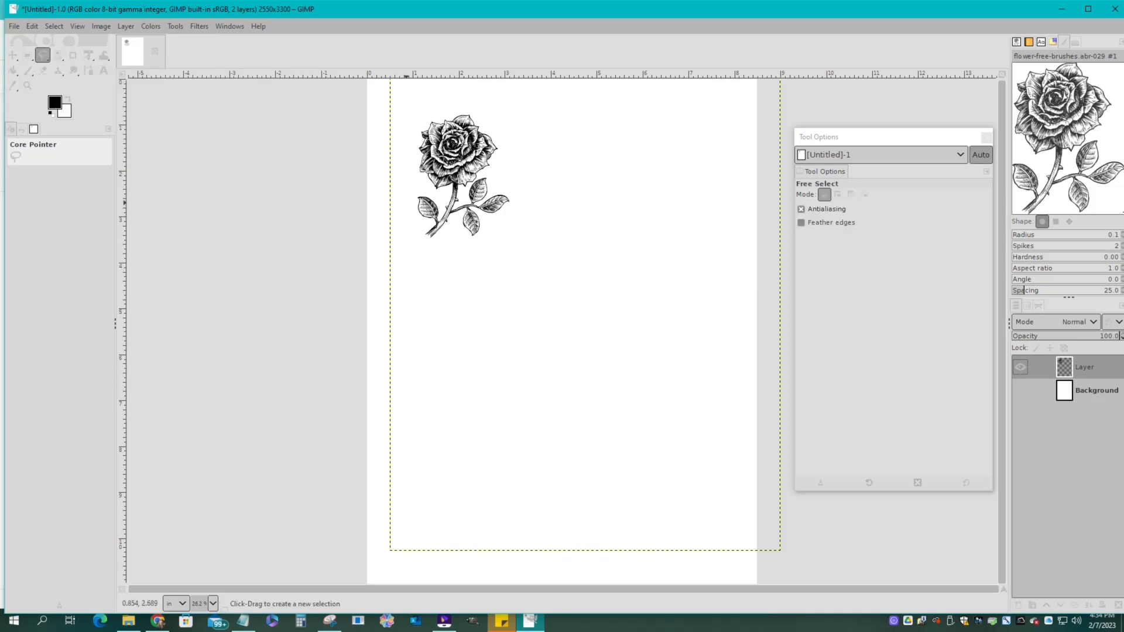
mouse_move(409, 201)
mouse_down()
mouse_move(435, 252)
mouse_move(474, 248)
mouse_move(511, 221)
mouse_move(516, 192)
mouse_move(495, 176)
mouse_up()
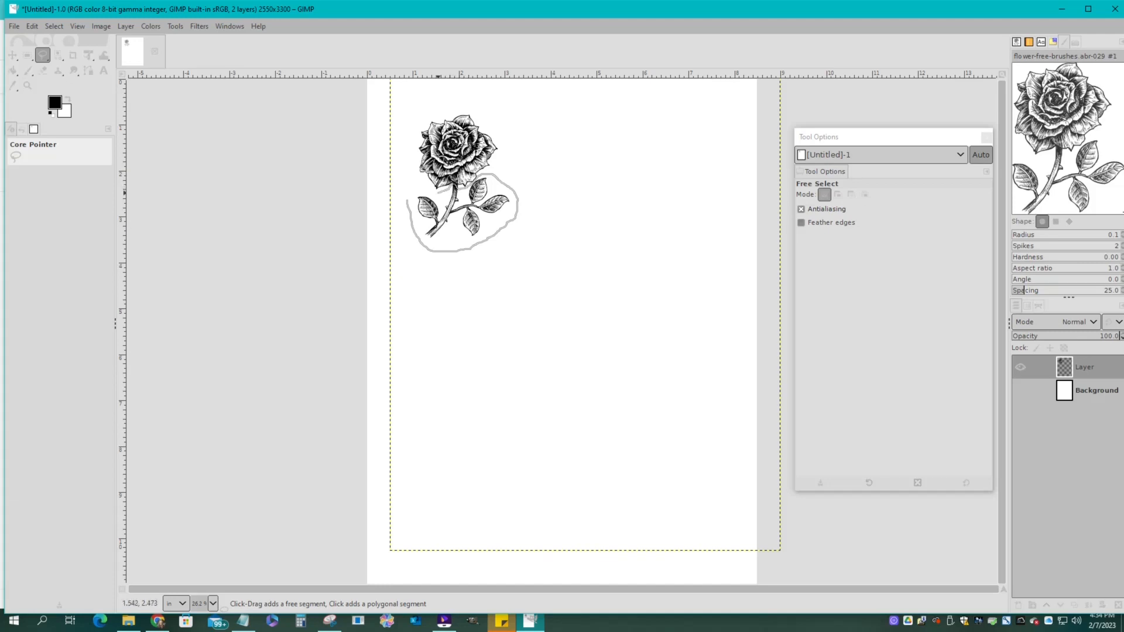
click(408, 201)
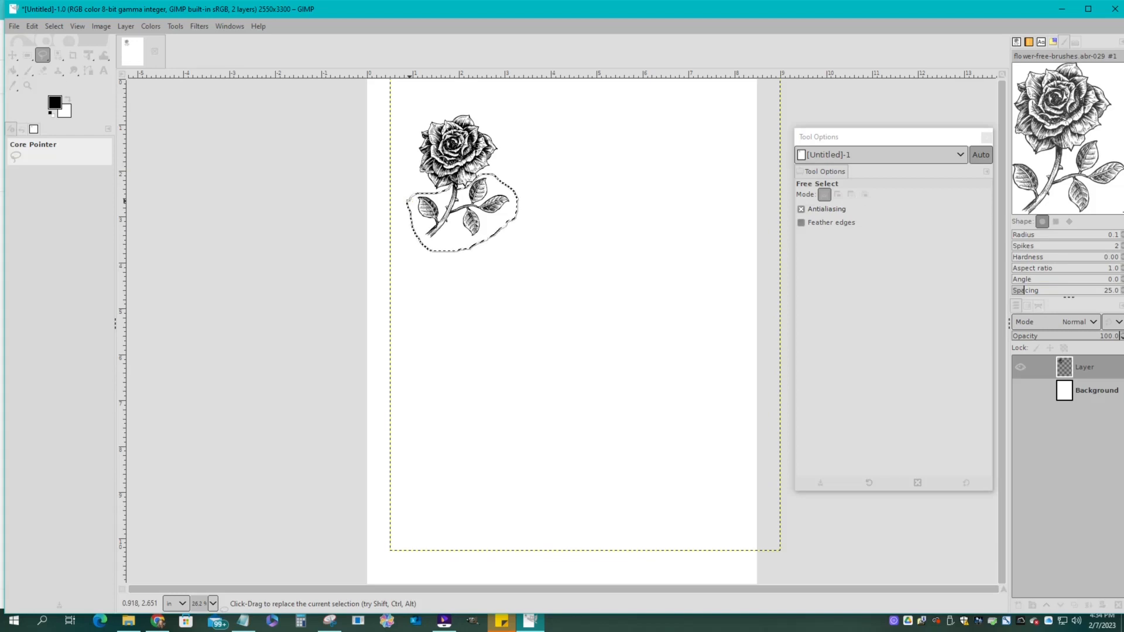
key(ctrl+x)
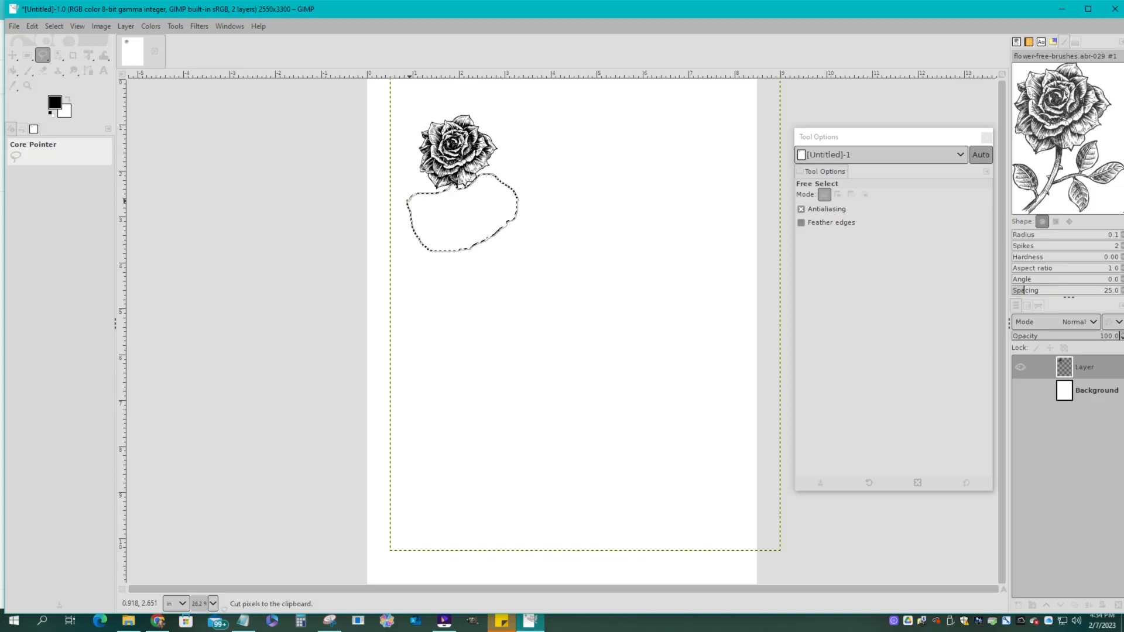
key(ctrl+v)
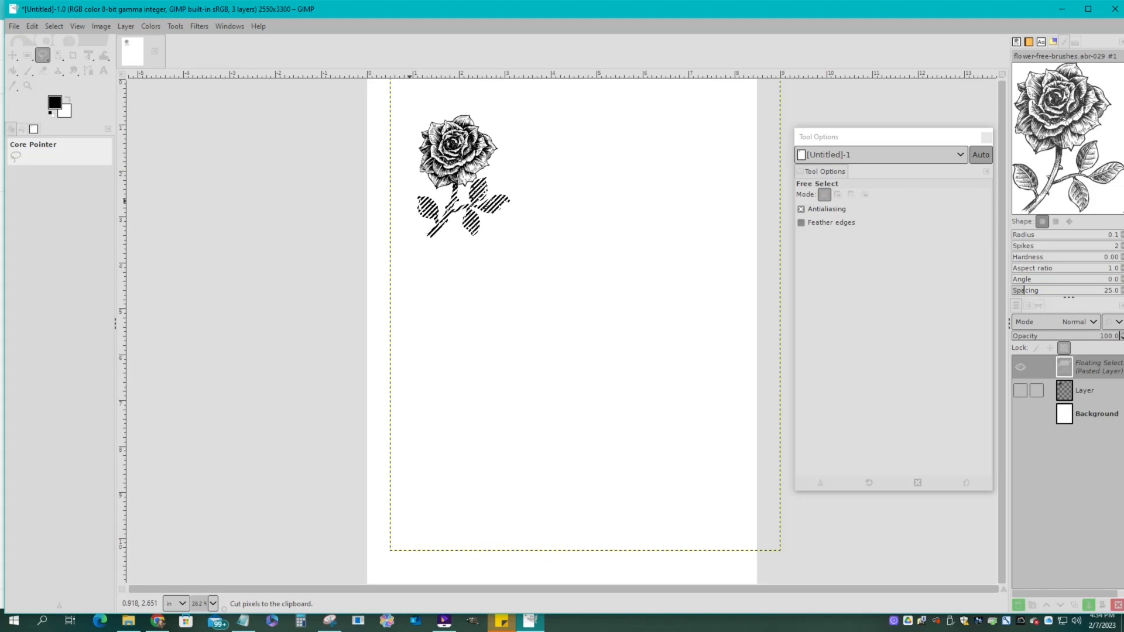
click(1018, 605)
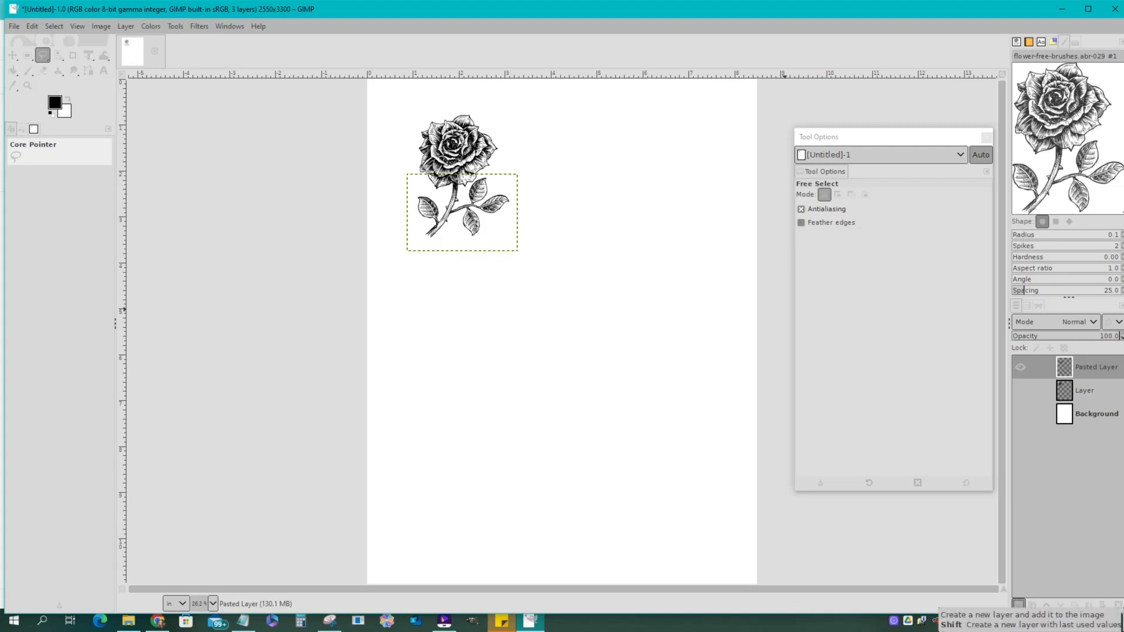
Add a transparent 2550 × 3300 px layer on top and choose the hummingbird silhouette brush birds.abr-004 for the Paintbrush.
click(1019, 605)
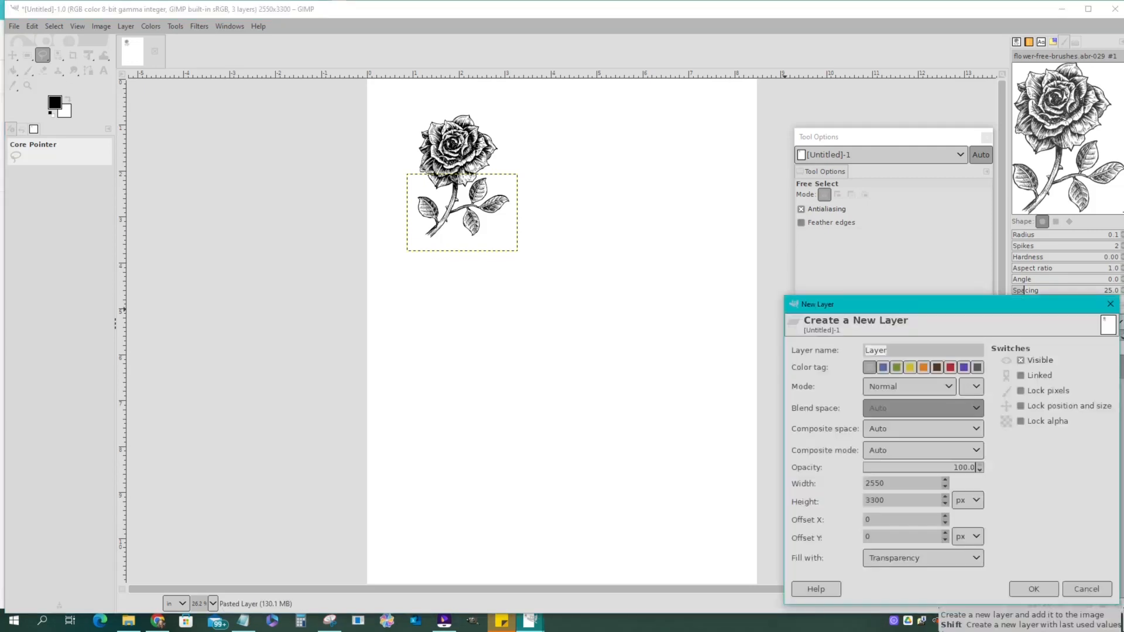
click(1035, 589)
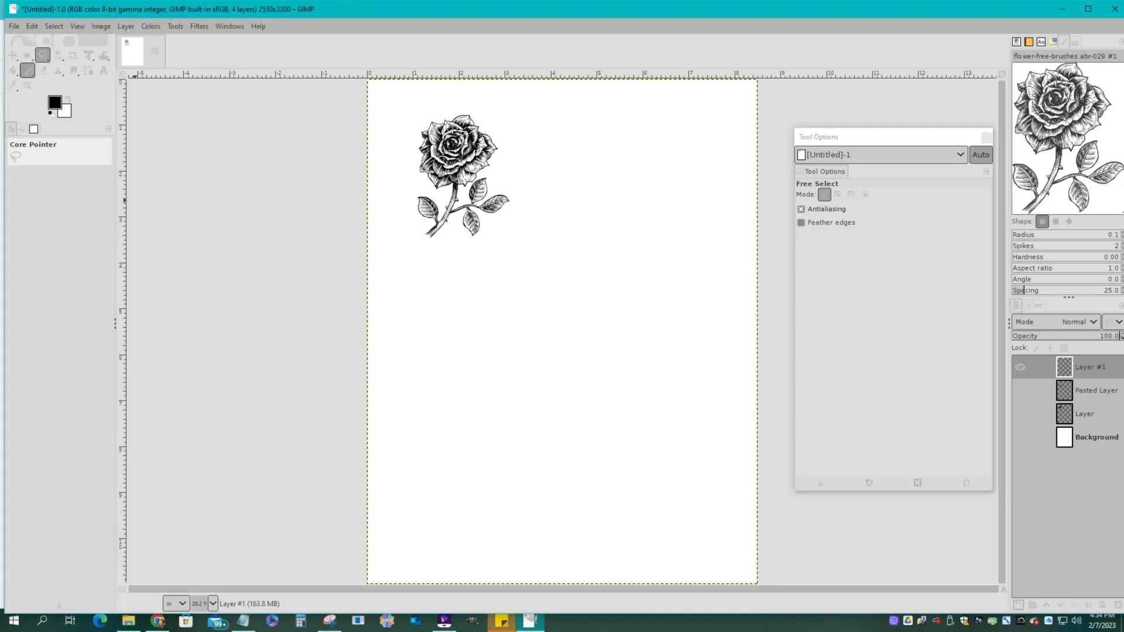
click(27, 70)
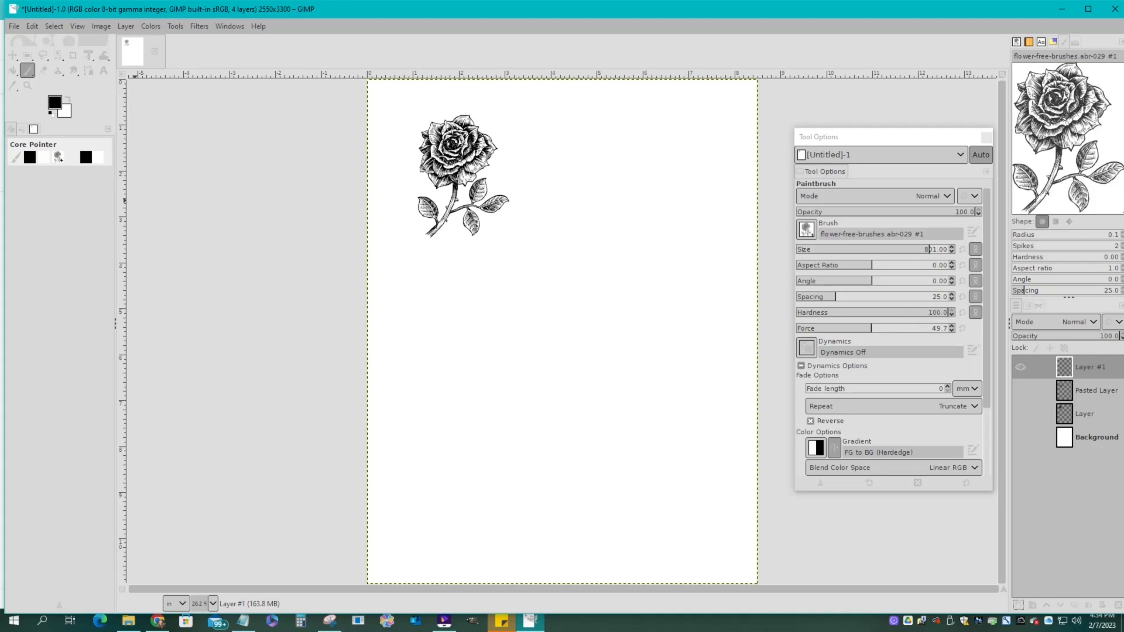
click(806, 229)
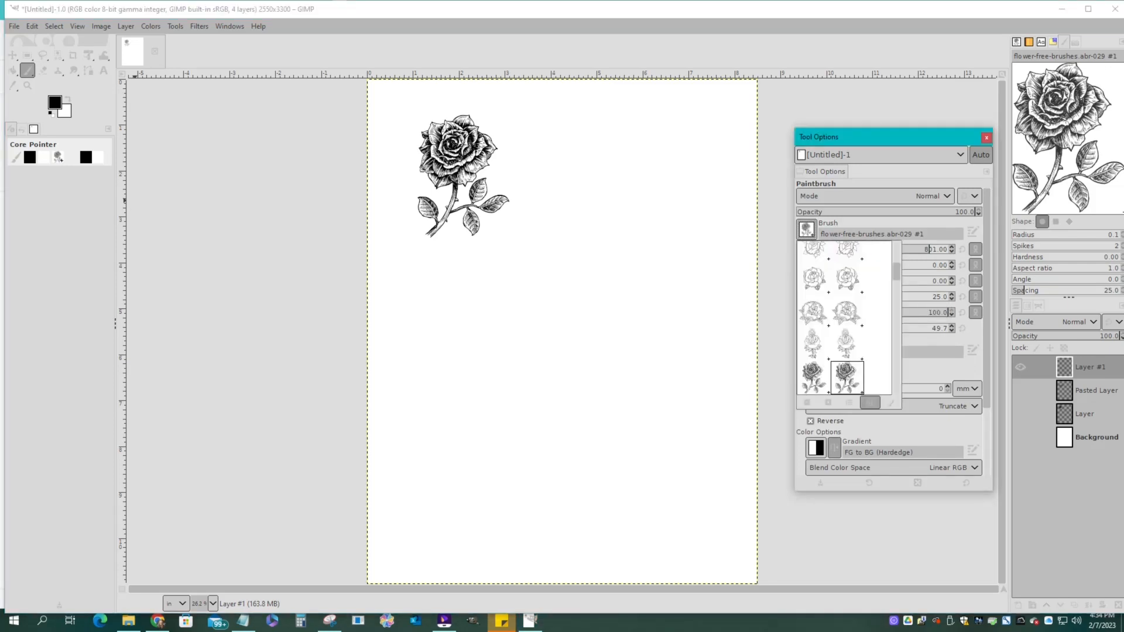
scroll(845, 318, up, 10)
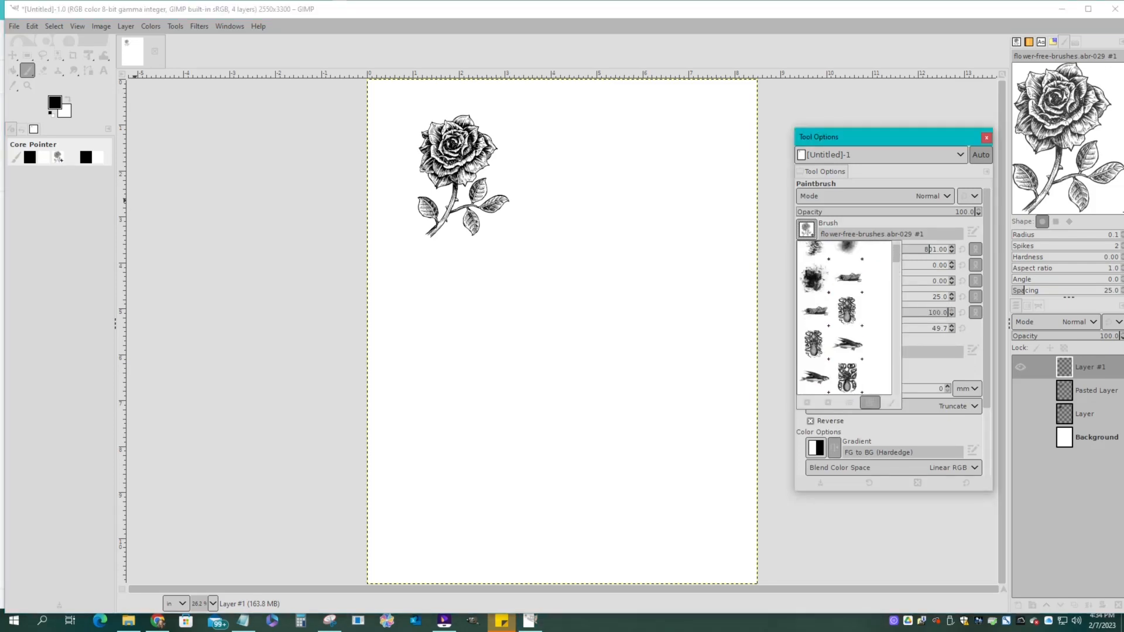
scroll(845, 318, down, 10)
scroll(845, 318, up, 10)
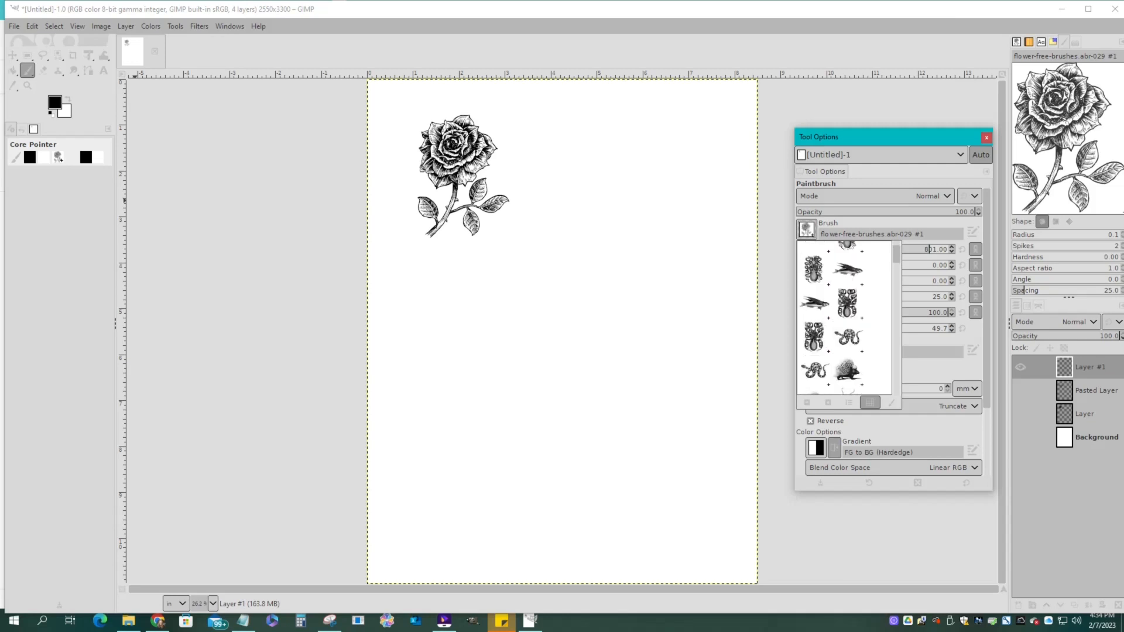
scroll(845, 318, down, 5)
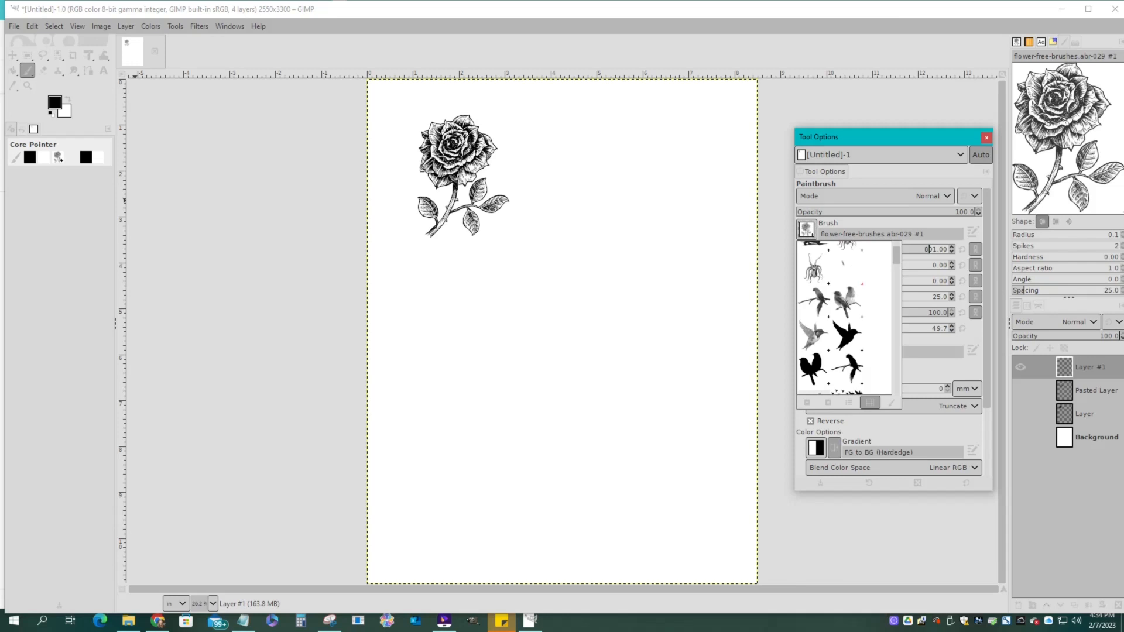
click(847, 336)
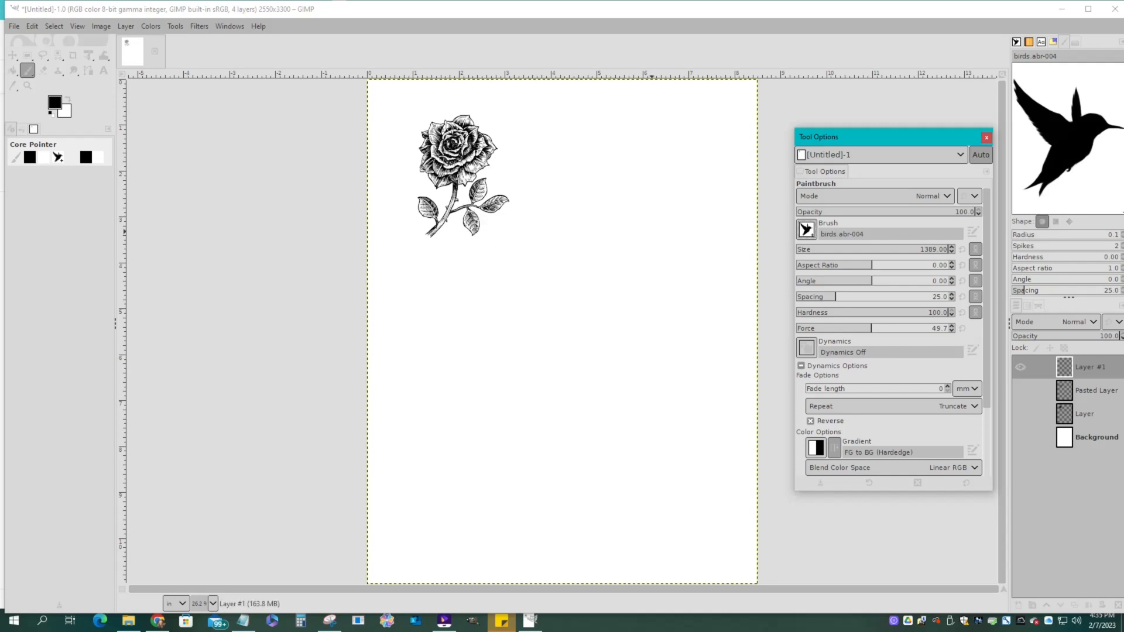
Stamp the hummingbird in black over the rose's left side at size 547 and angle 8, and switch to the Move tool.
drag(946, 248, 899, 249)
scroll(925, 250, up, 5)
scroll(933, 281, up, 7)
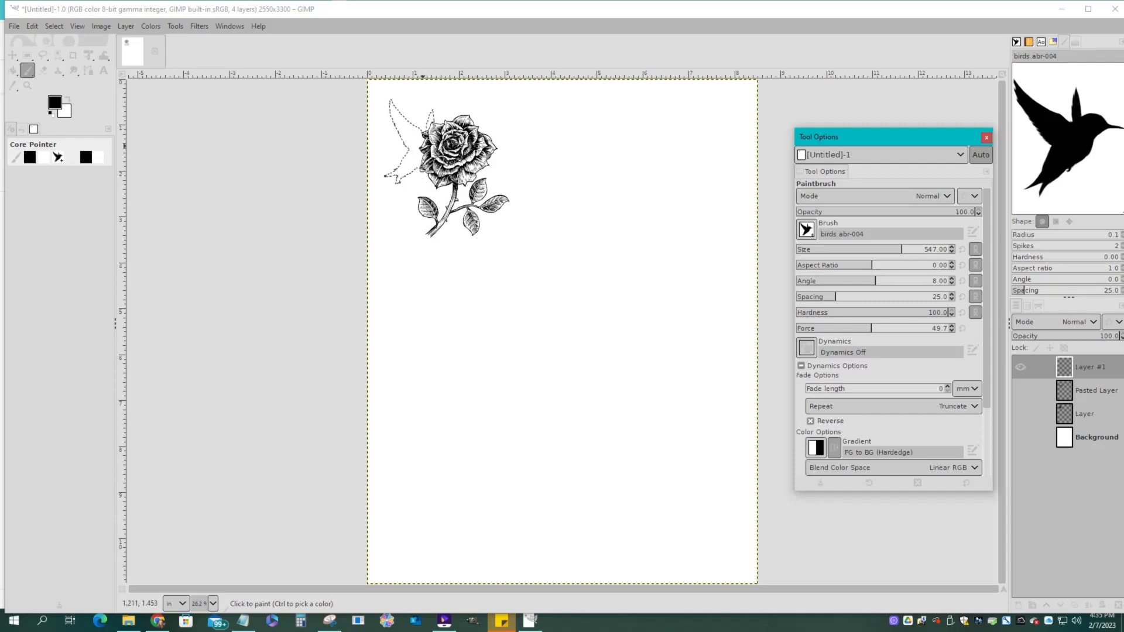
click(424, 149)
click(424, 148)
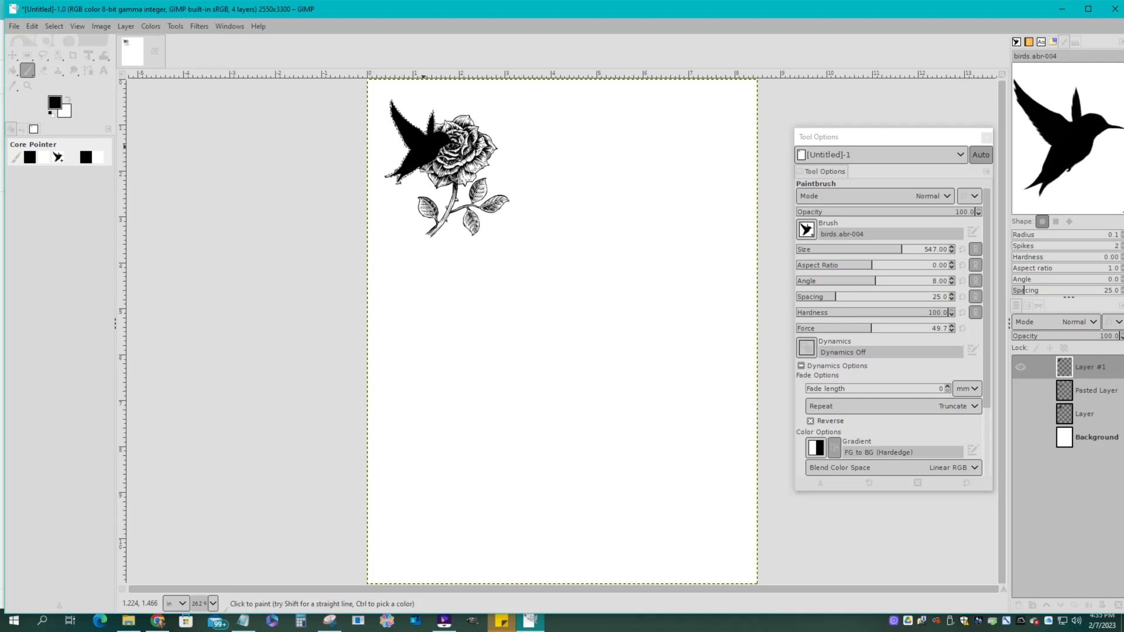
click(13, 55)
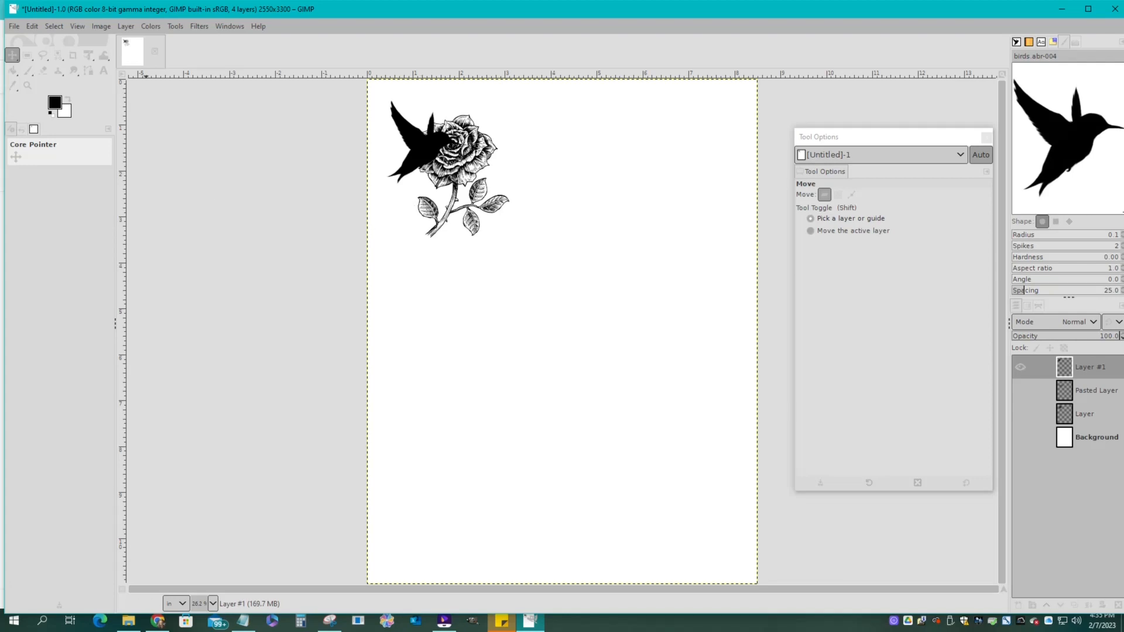
Select a 14 × 12 px ellipse on the hummingbird's head with Ellipse Select and delete it from Layer #1 as an eye.
click(77, 26)
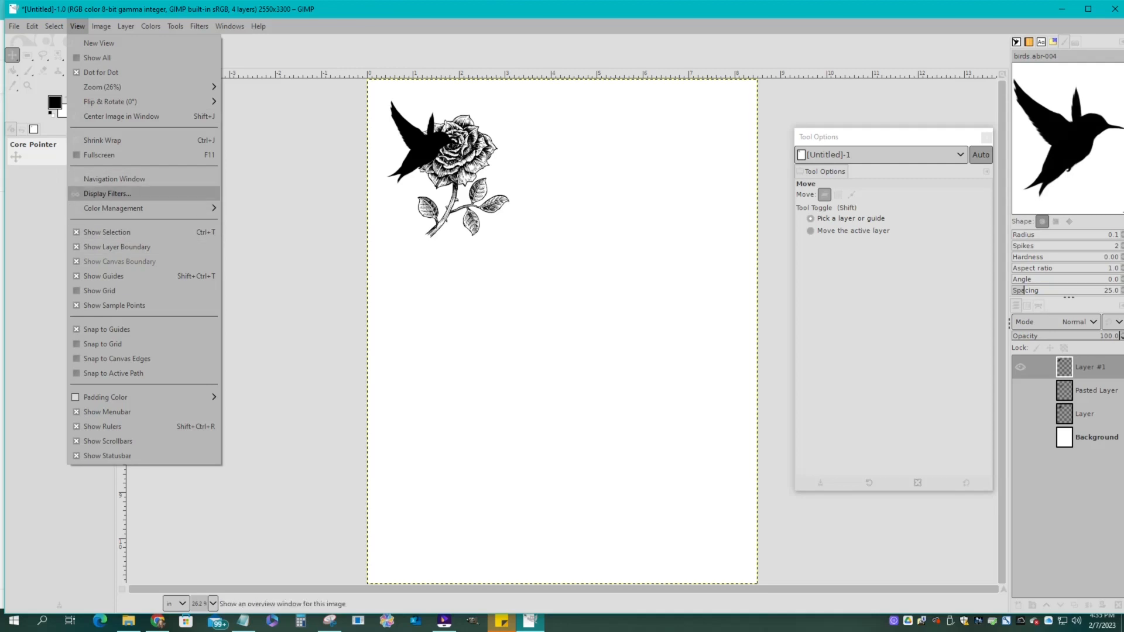
mouse_move(102, 86)
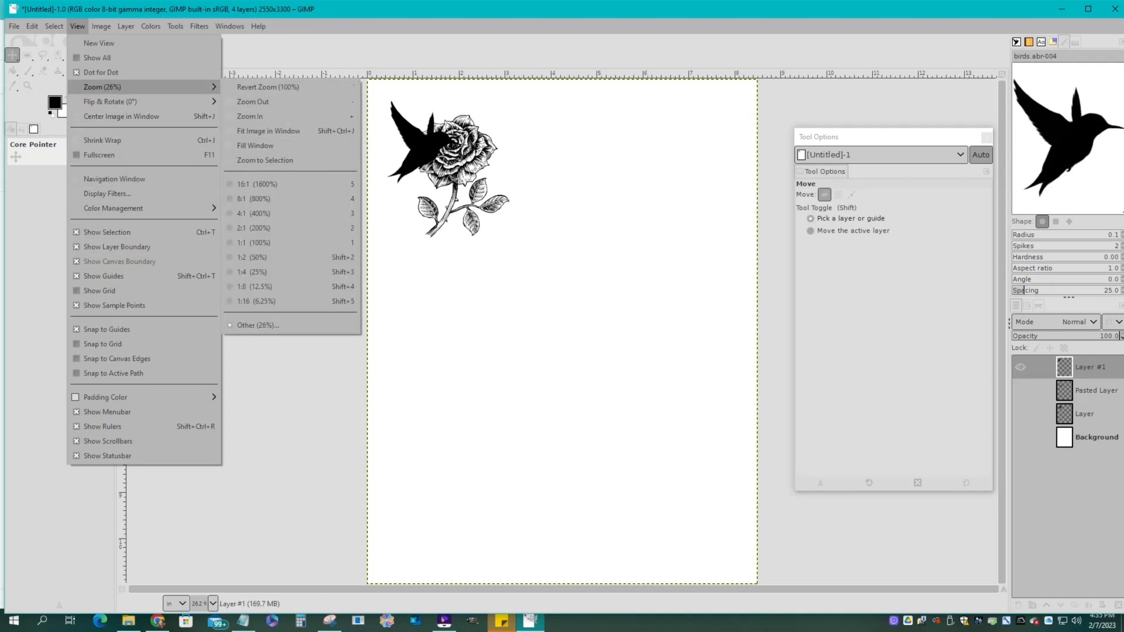
click(254, 243)
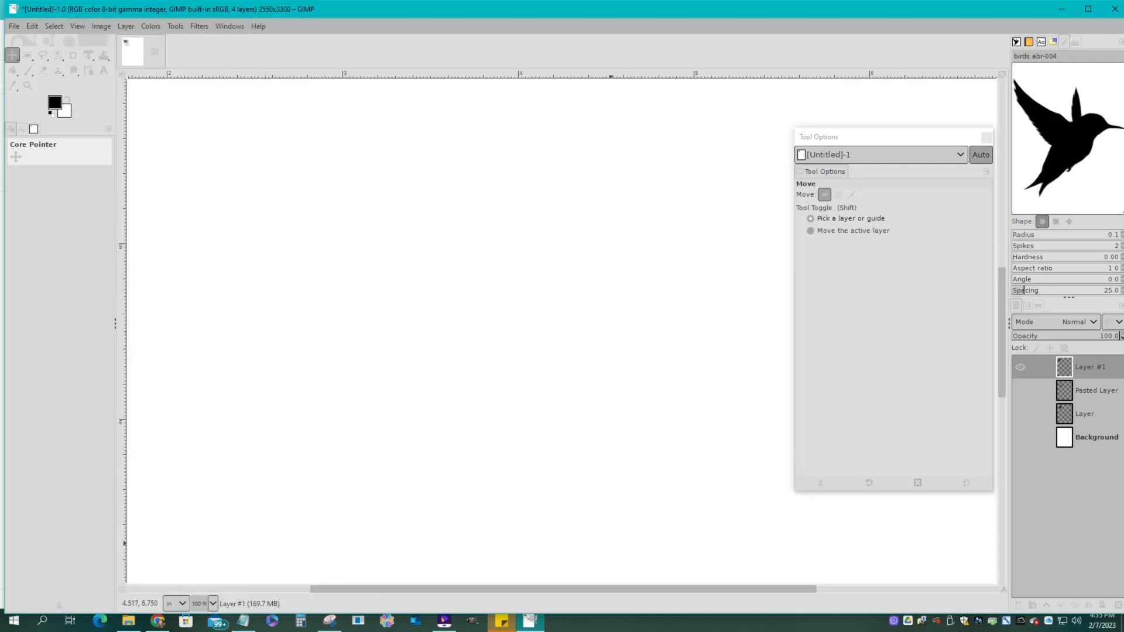
drag(689, 590, 507, 589)
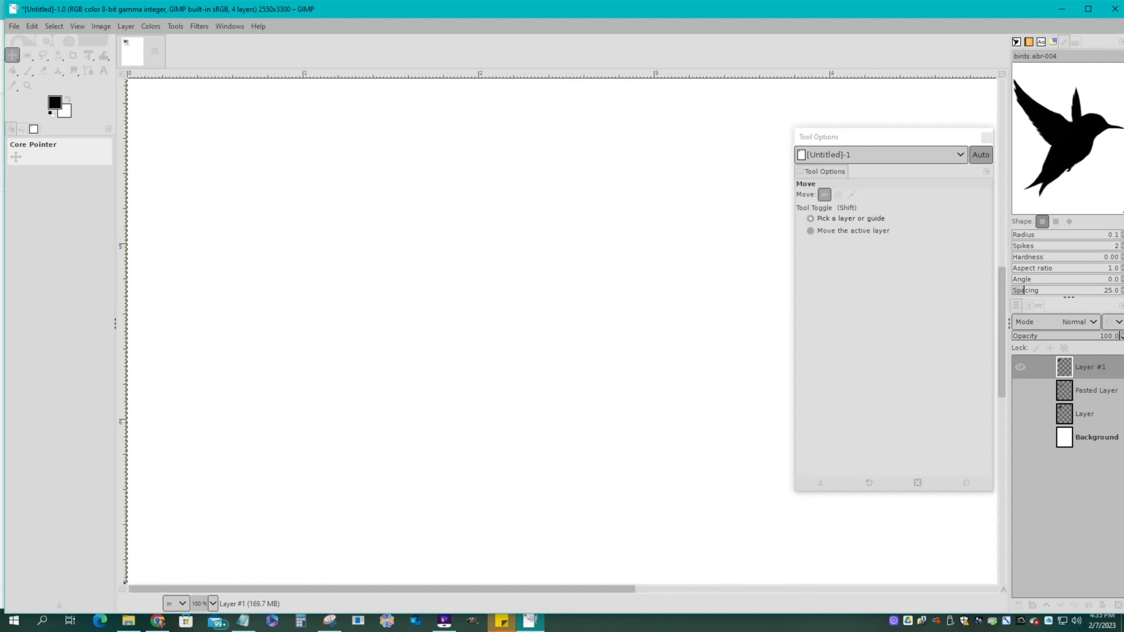
scroll(563, 332, up, 15)
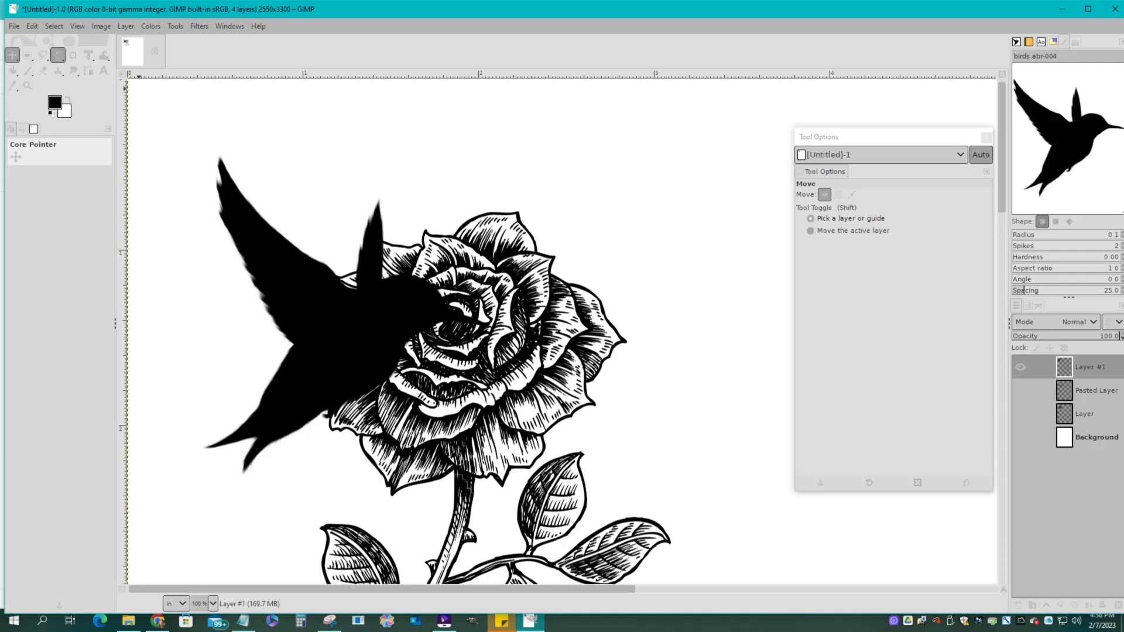
right_click(27, 55)
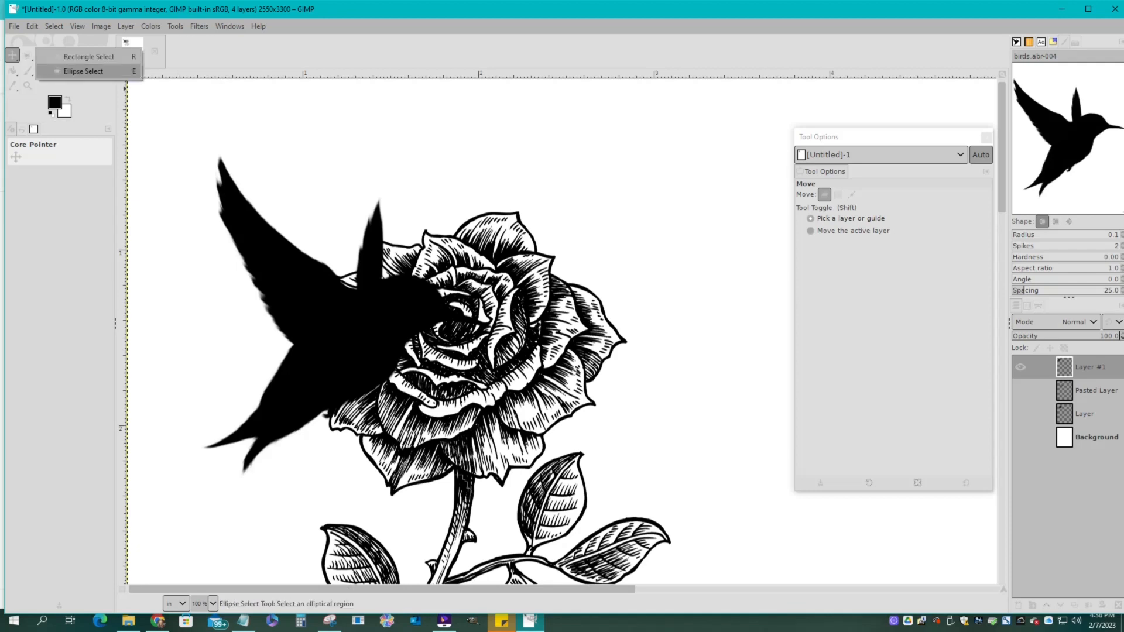
click(83, 71)
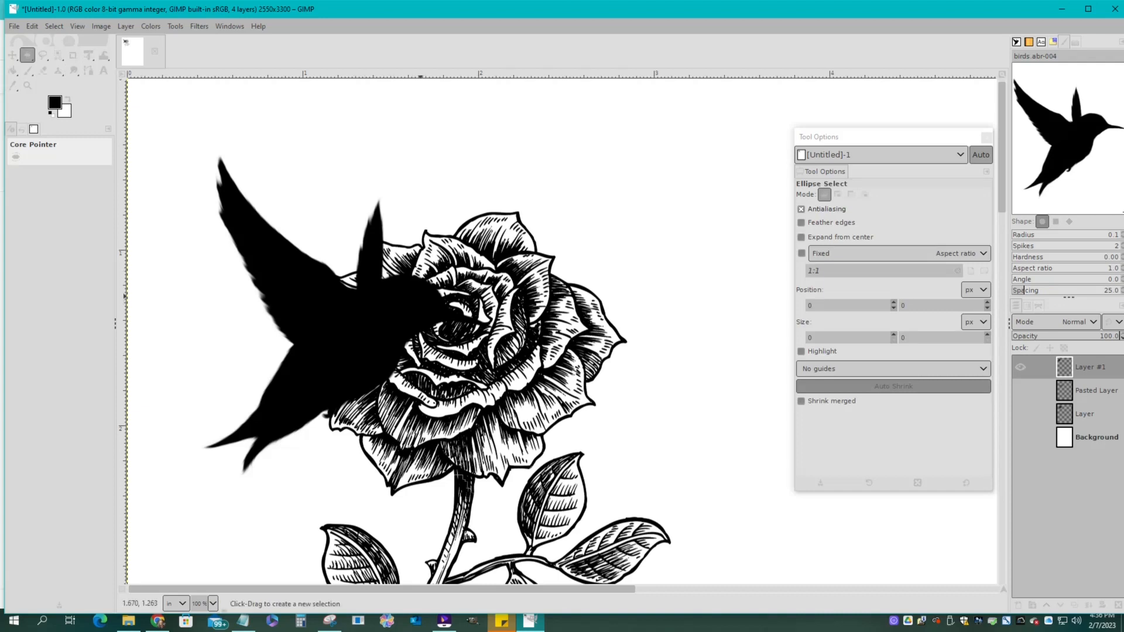
drag(422, 299, 431, 307)
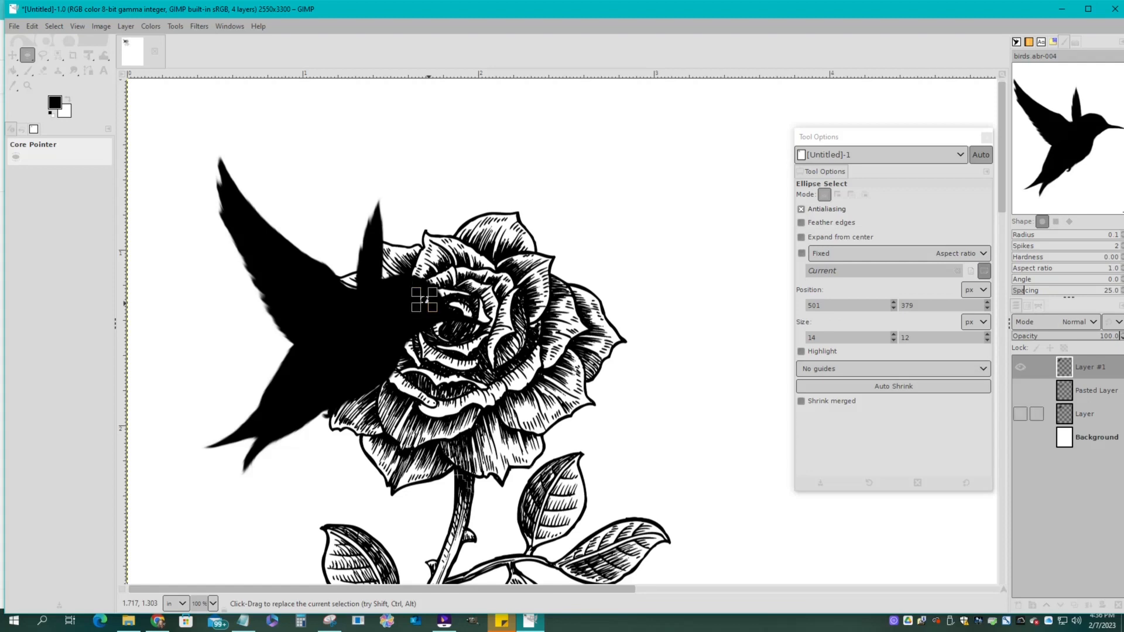
Clear the same eye area from the rose on Layer and deselect everything.
click(1084, 414)
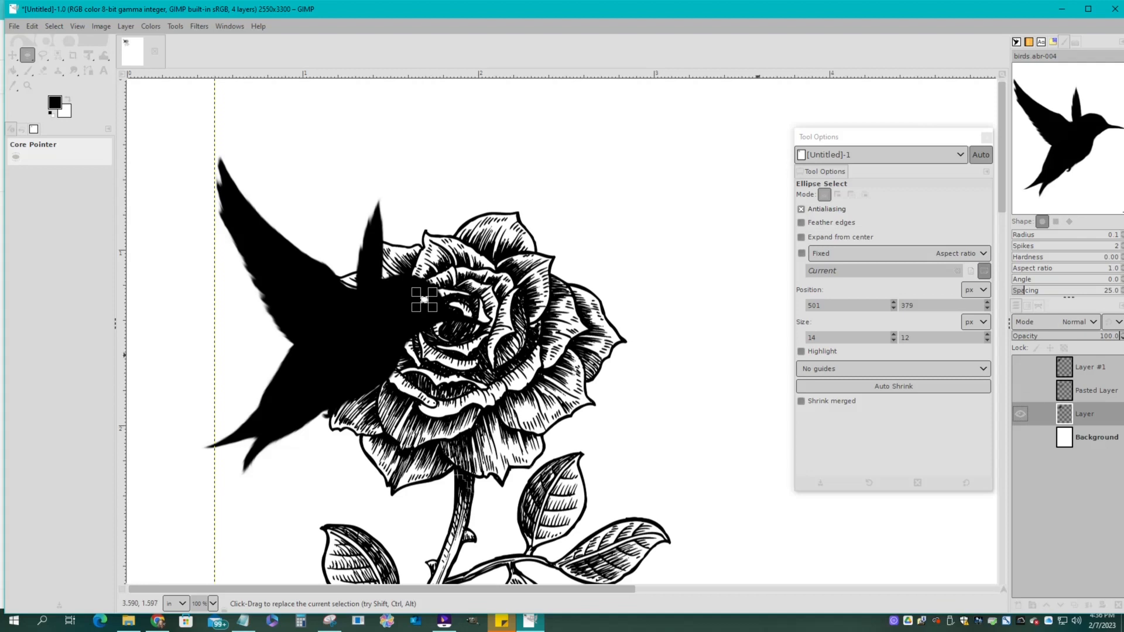
click(54, 26)
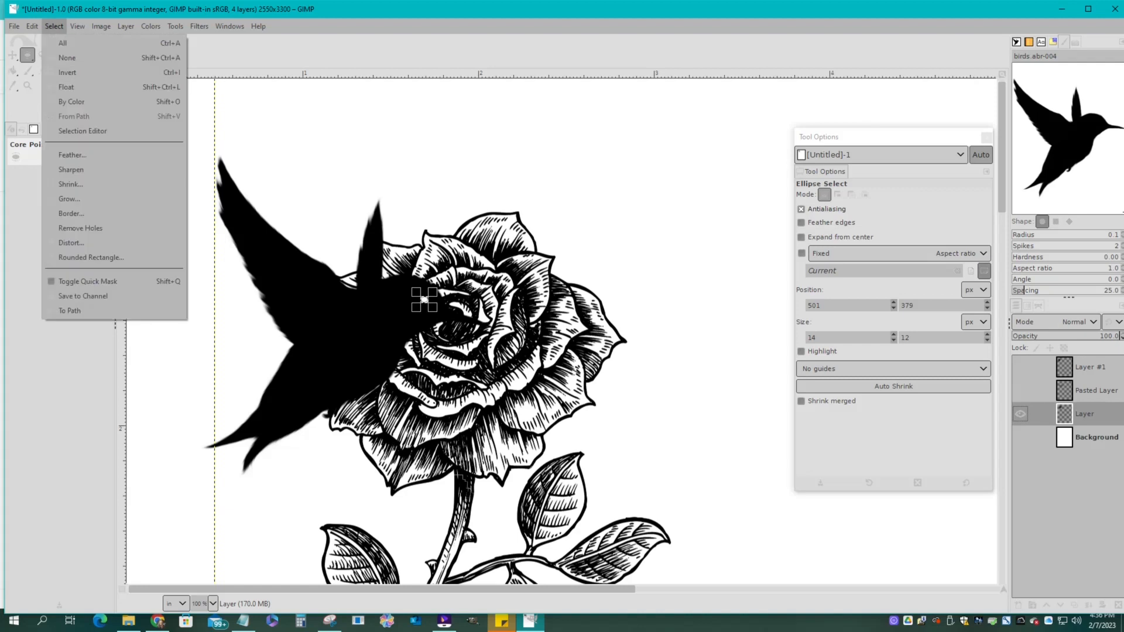
click(67, 57)
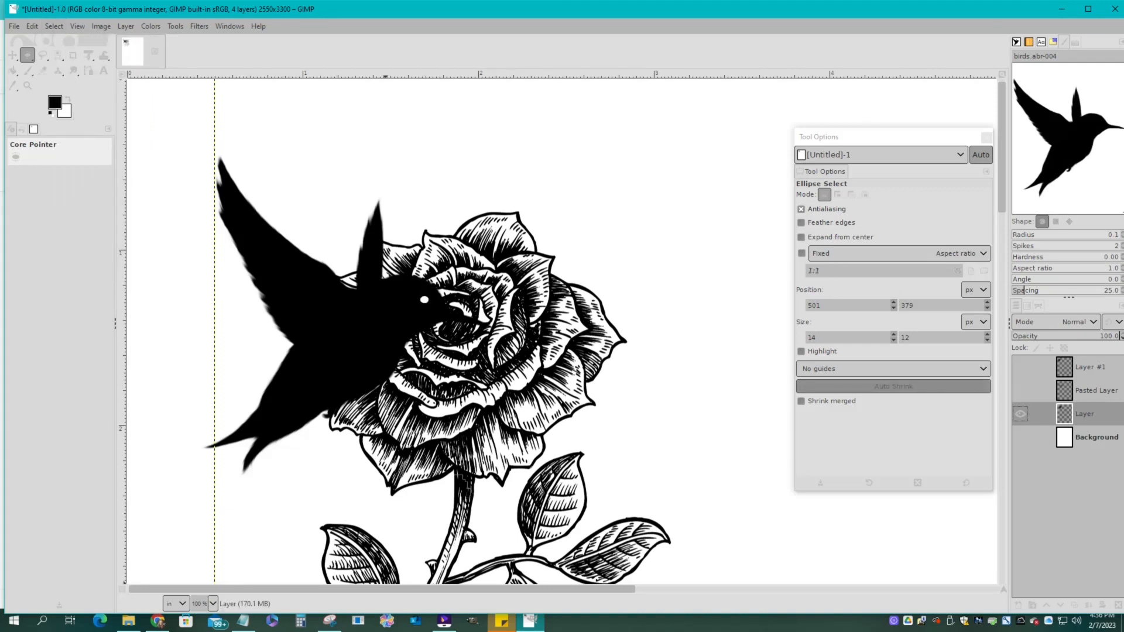
click(77, 26)
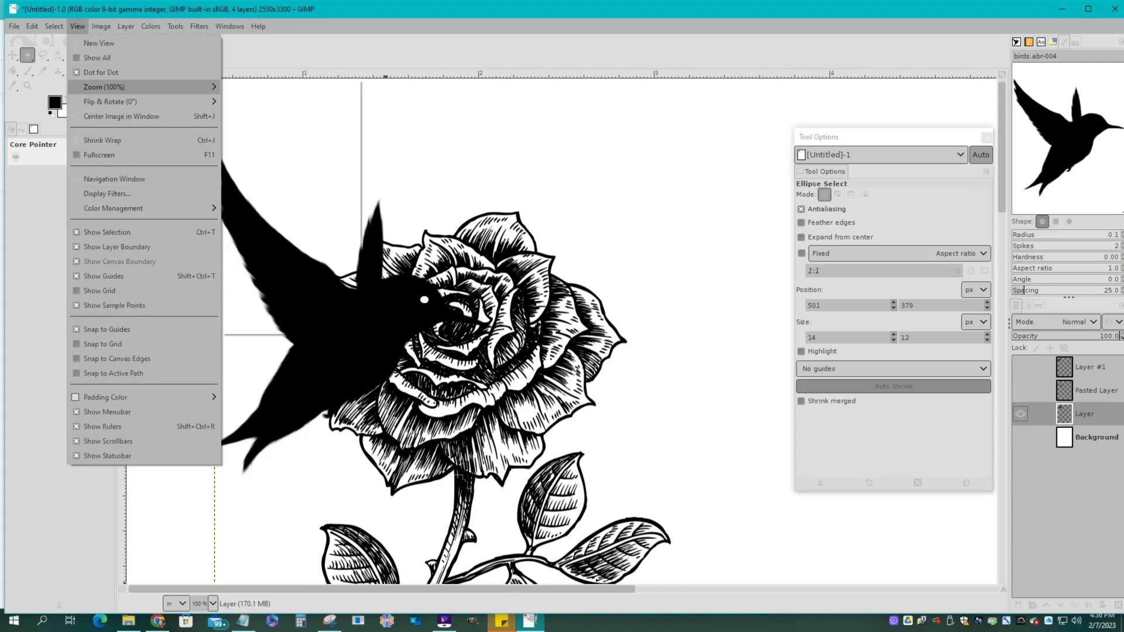
mouse_move(199, 87)
click(268, 130)
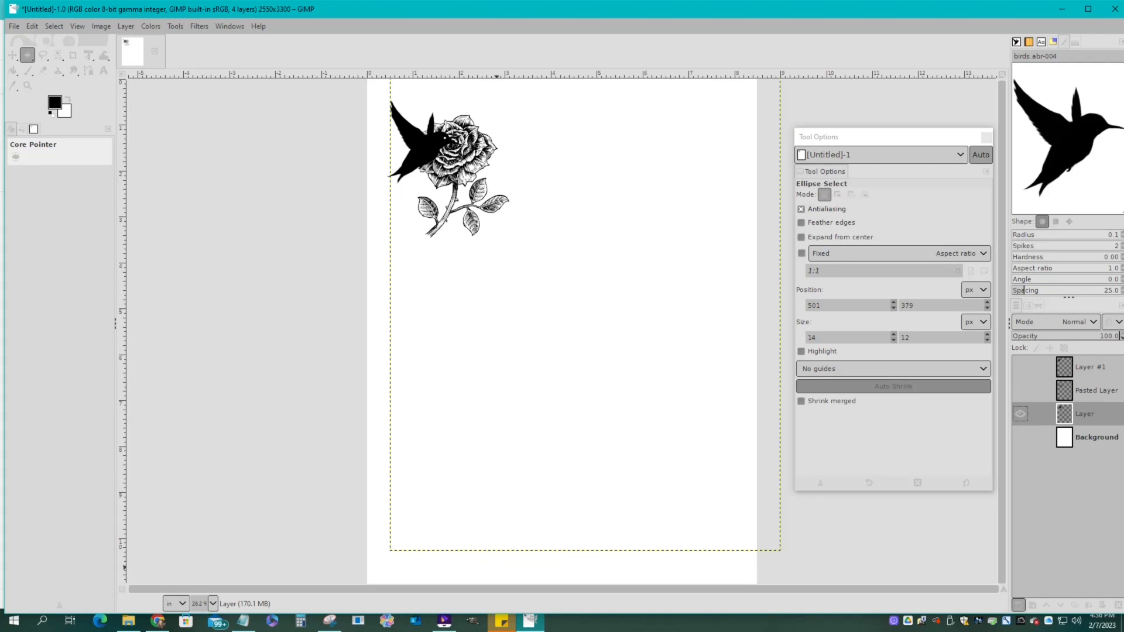
Add a transparent layer between the rose's Layer and Background, and make it the active layer.
click(1019, 605)
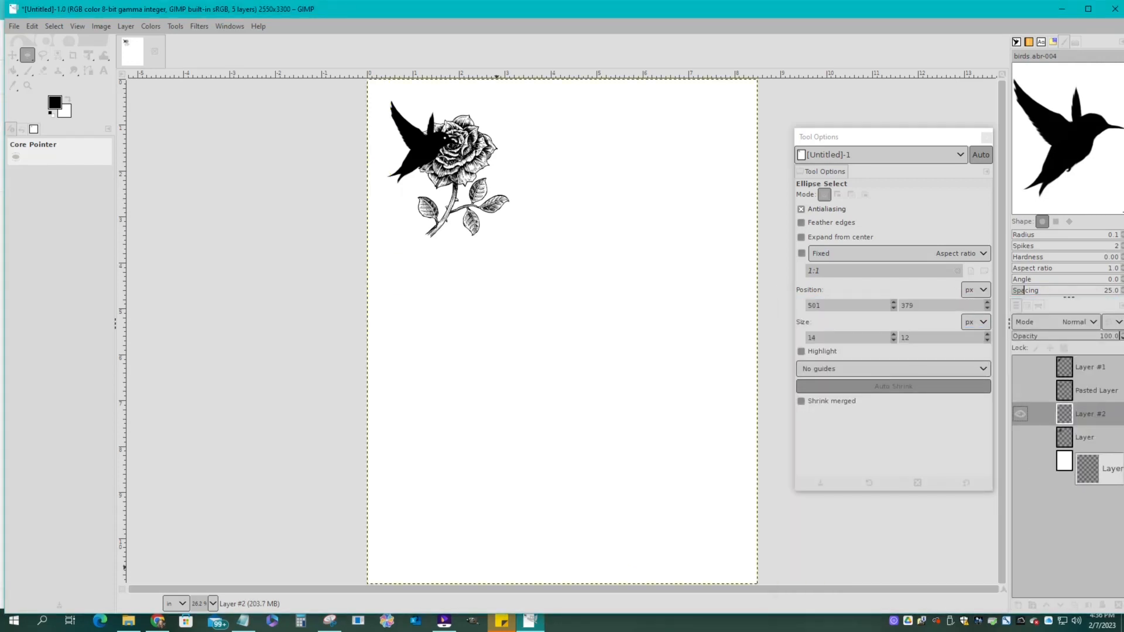
drag(1089, 438, 1042, 387)
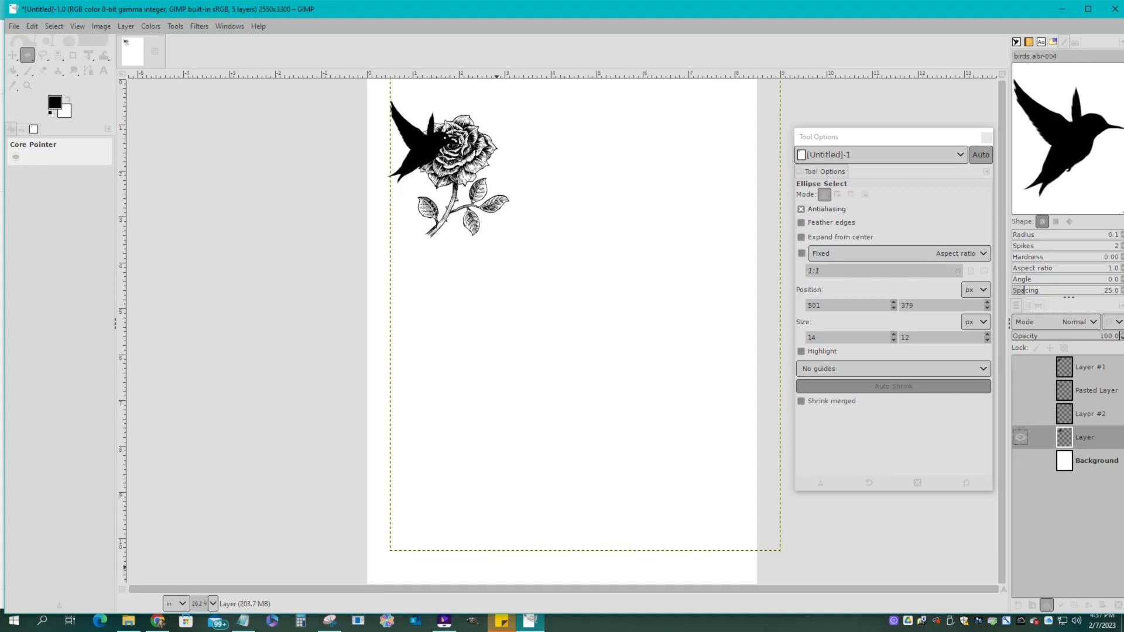
click(1048, 605)
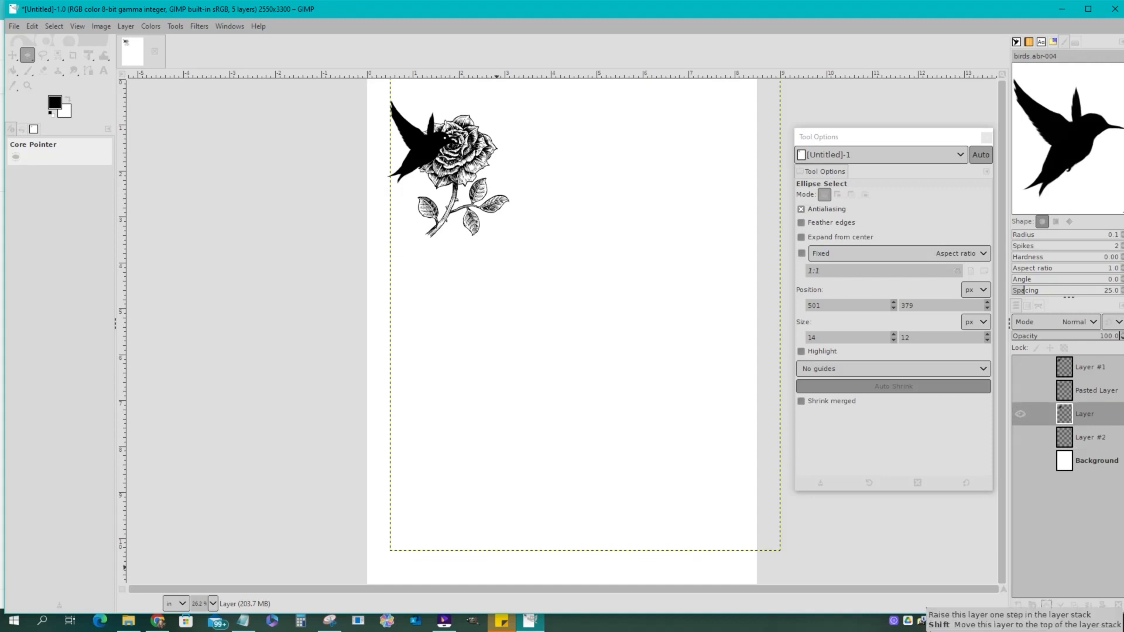
click(1088, 438)
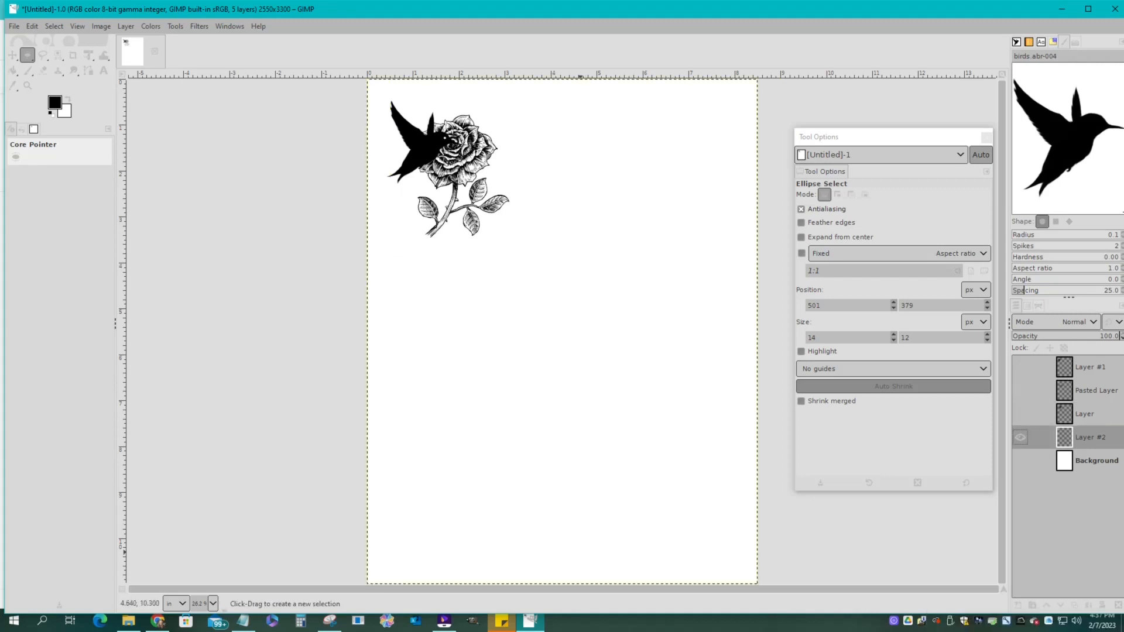
Bring Music 2.jpg from the Journal Printables folder into the image above Layer #2 and rotate it 90° clockwise.
click(129, 621)
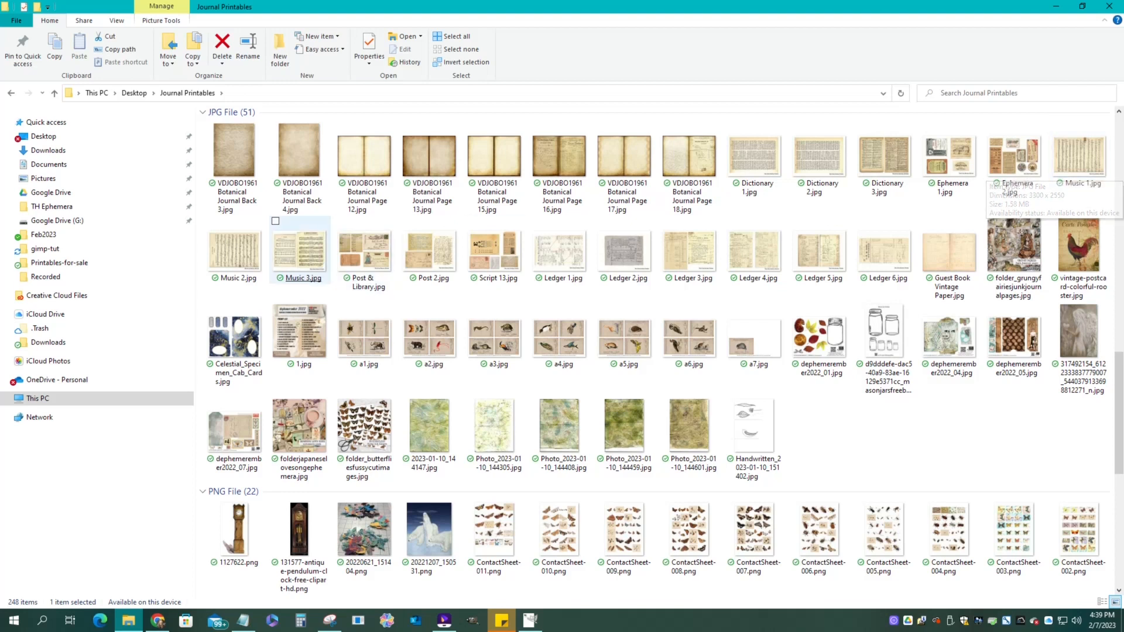
drag(234, 252, 523, 489)
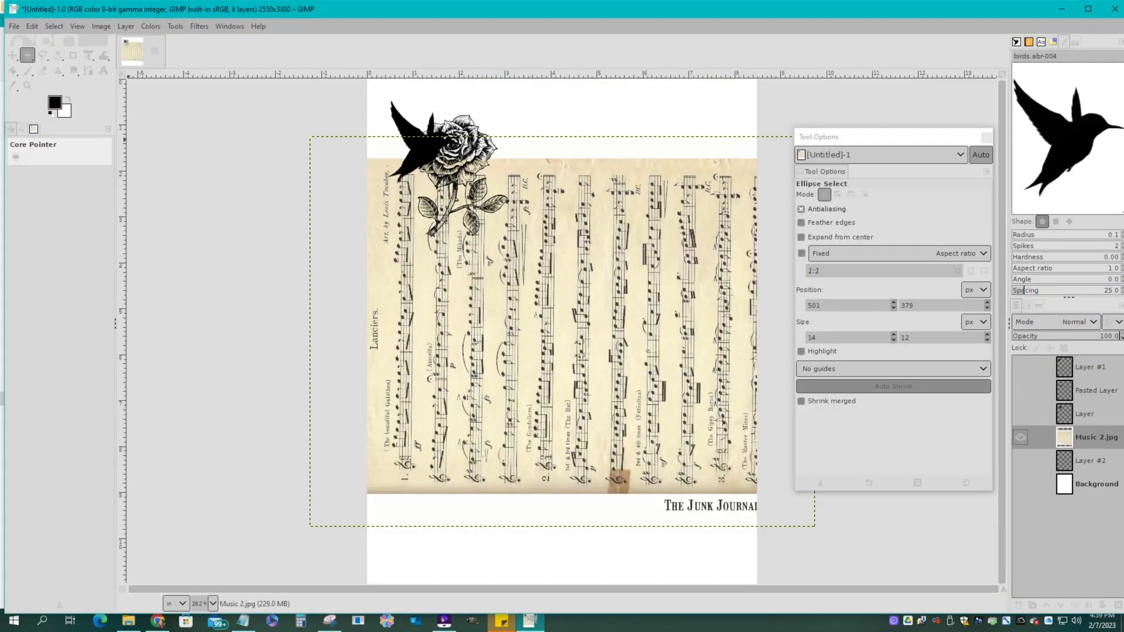
click(31, 27)
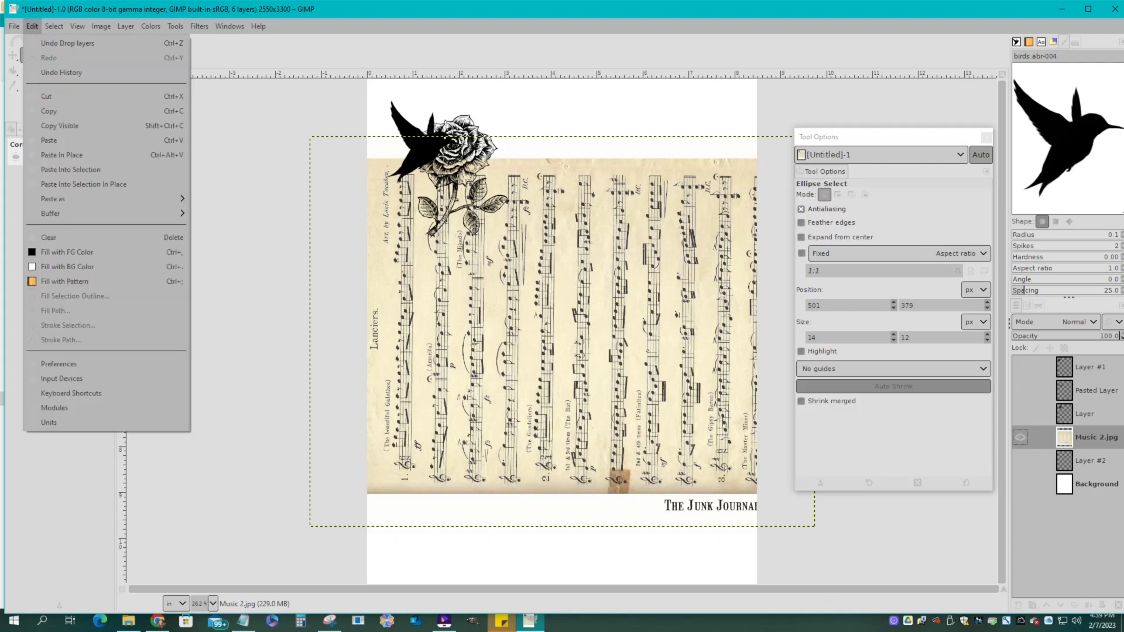
key(Escape)
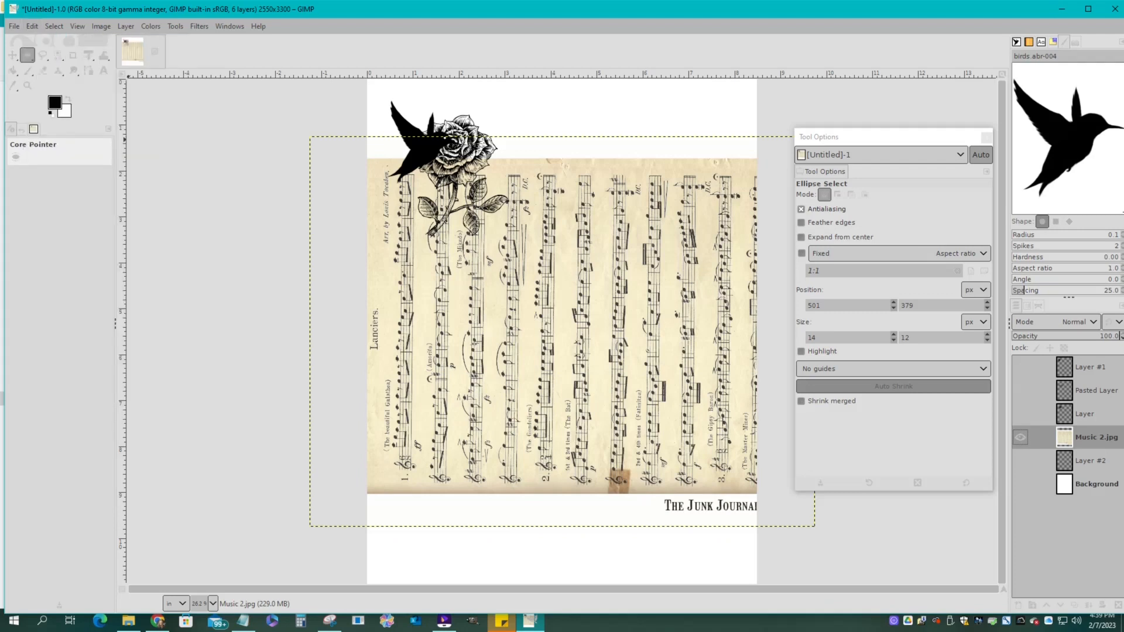
click(126, 26)
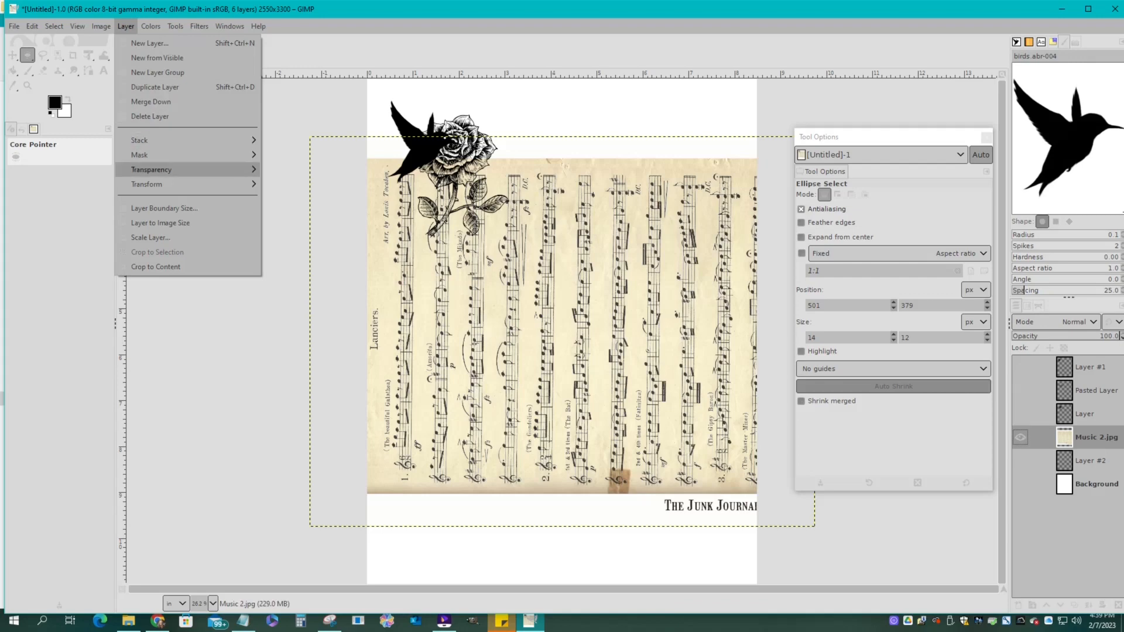
mouse_move(146, 184)
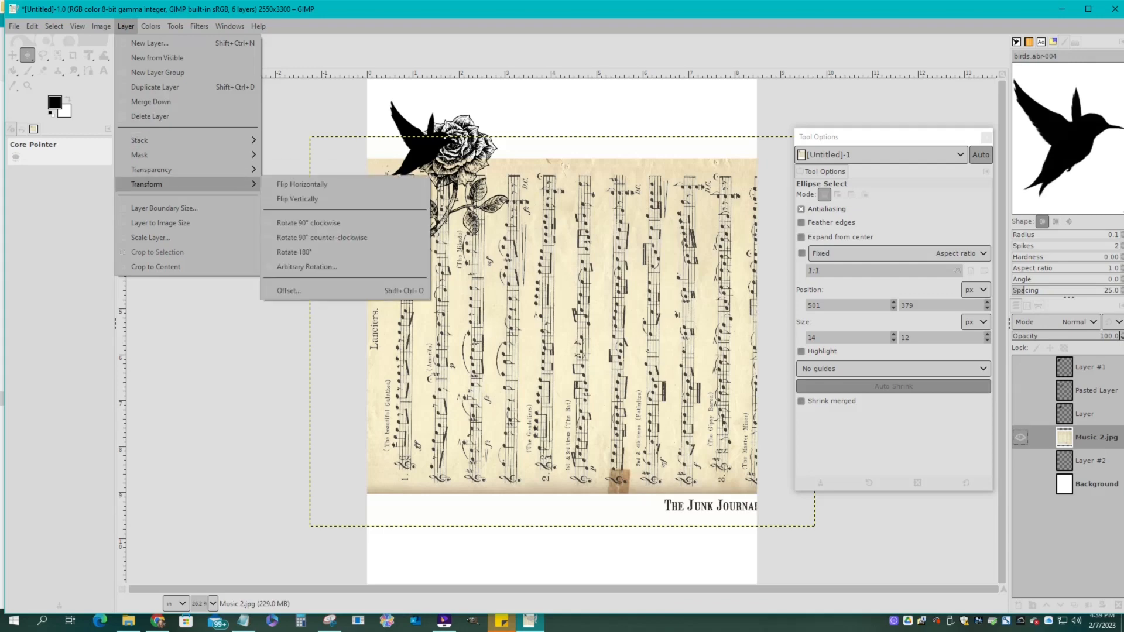
click(316, 223)
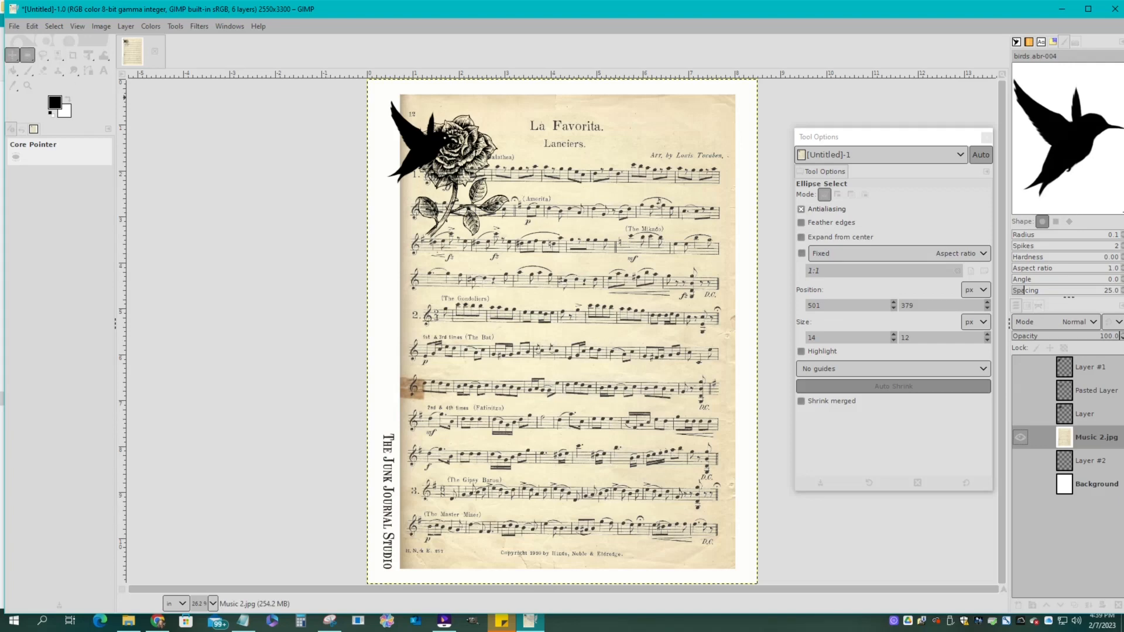
Move the rotated sheet music up and left until its paper meets the page's top and left edges.
click(12, 55)
drag(562, 331, 531, 316)
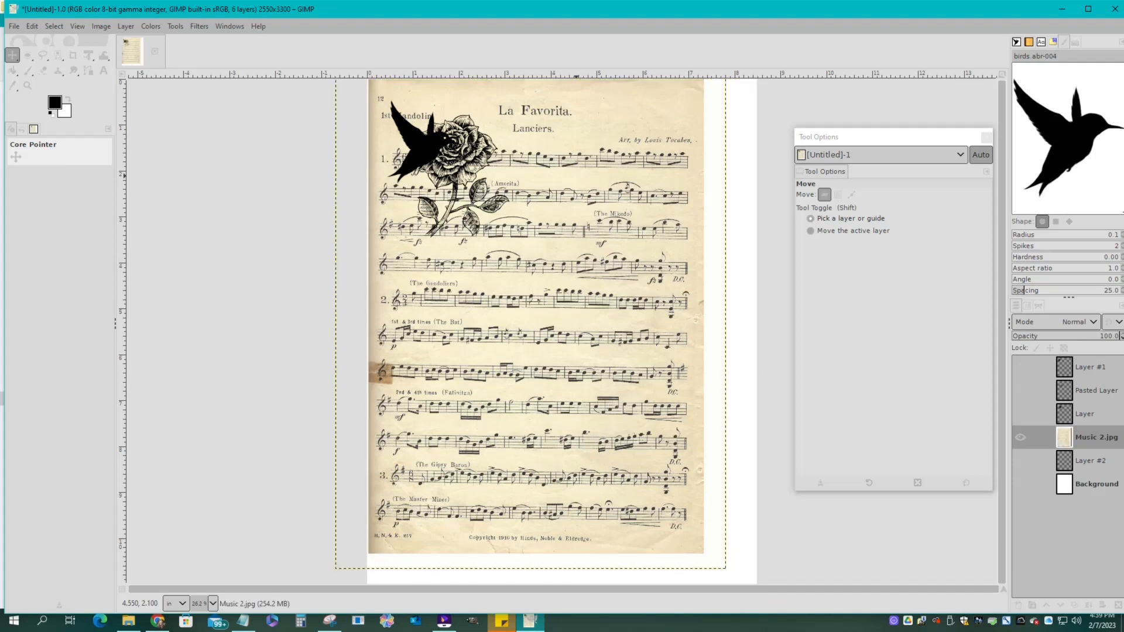
key(alt+e)
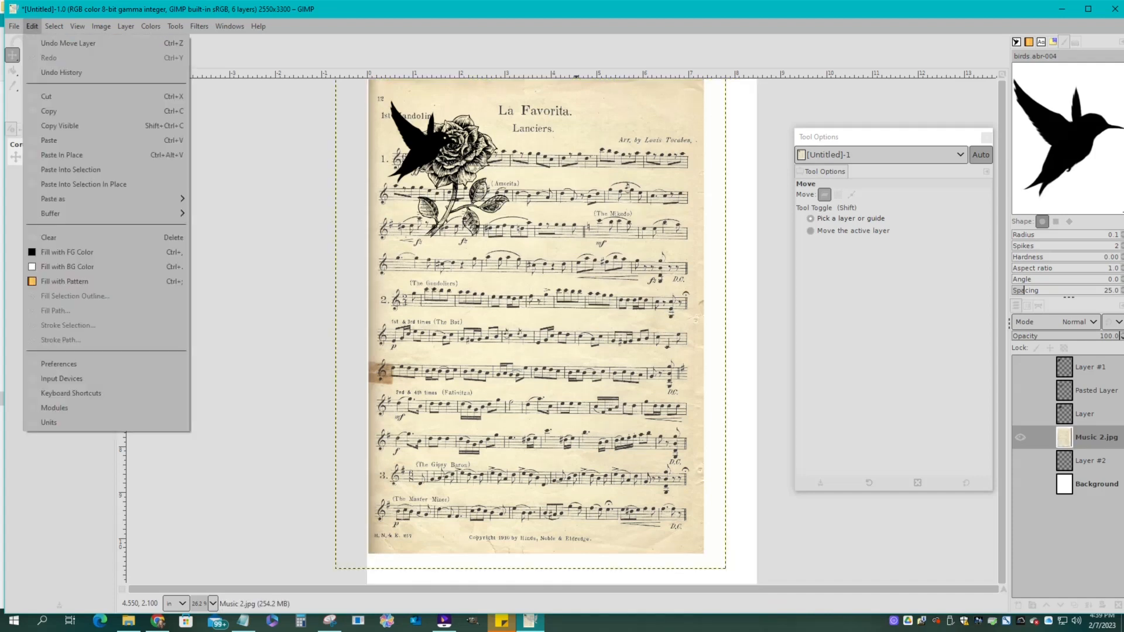
key(Escape)
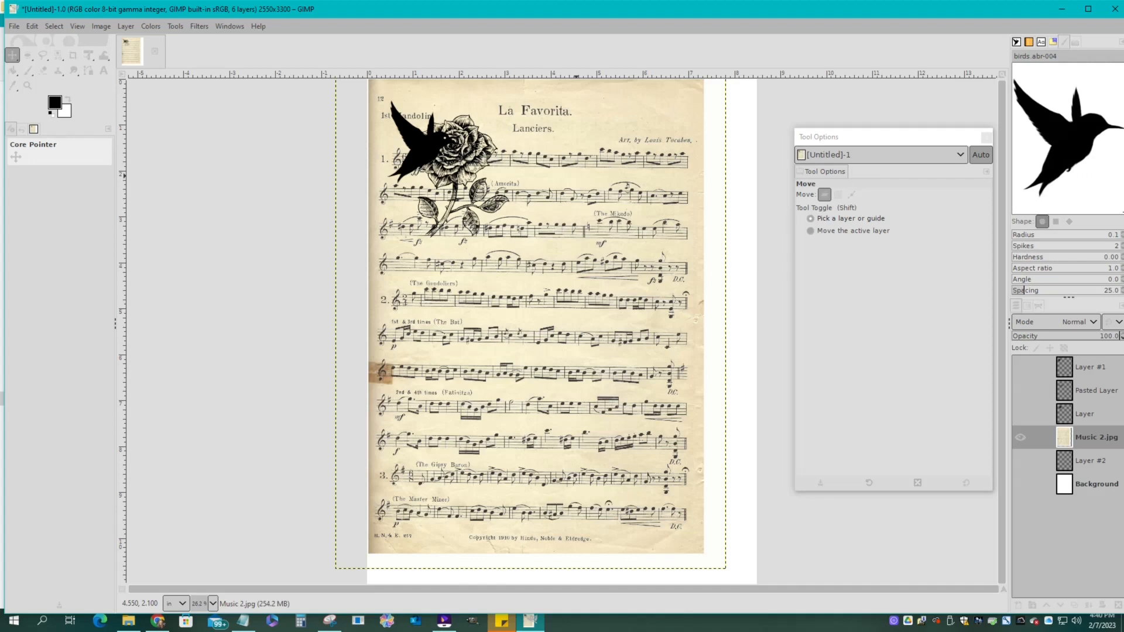
Scale the Music 2.jpg layer proportionally to about 4.24 × 5.49 in and realign its paper with the page's left edge.
right_click(89, 55)
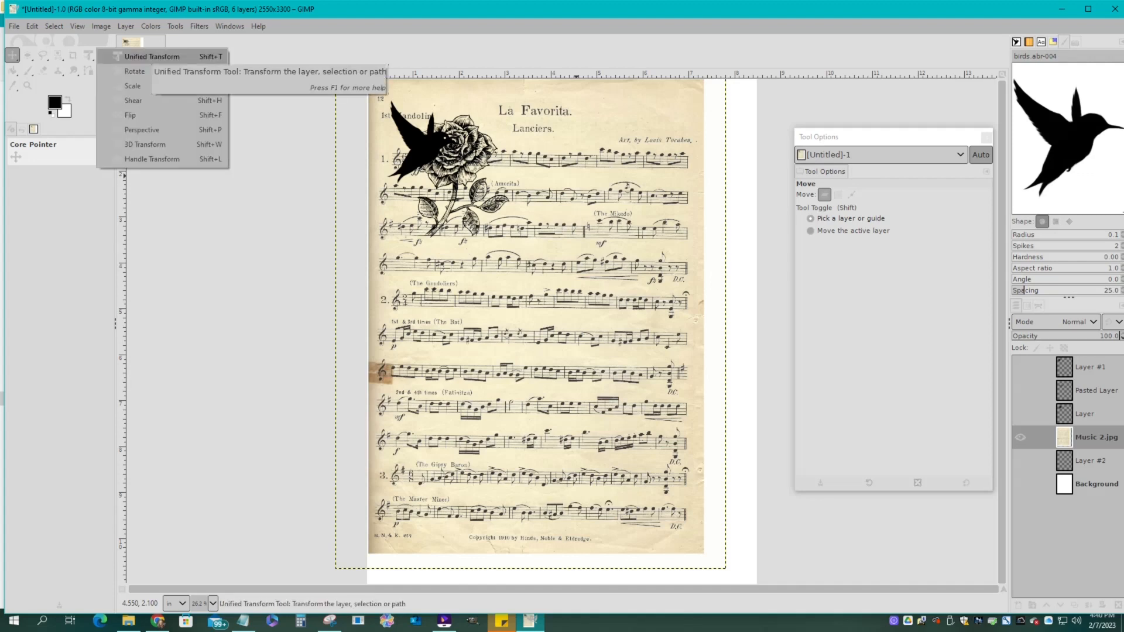
click(133, 86)
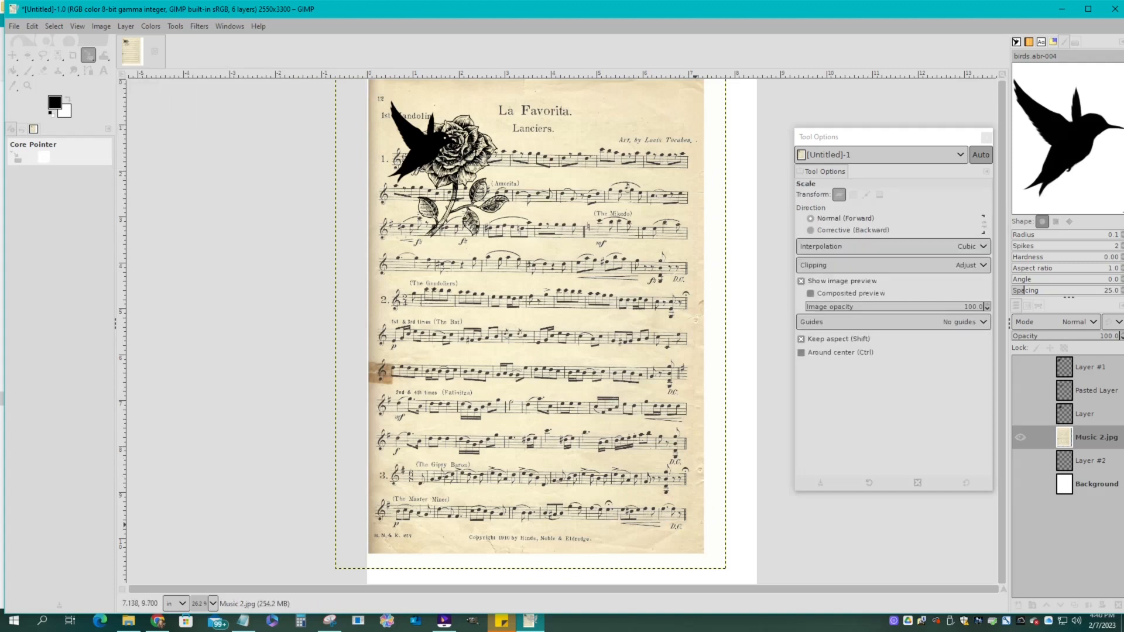
drag(726, 568, 531, 316)
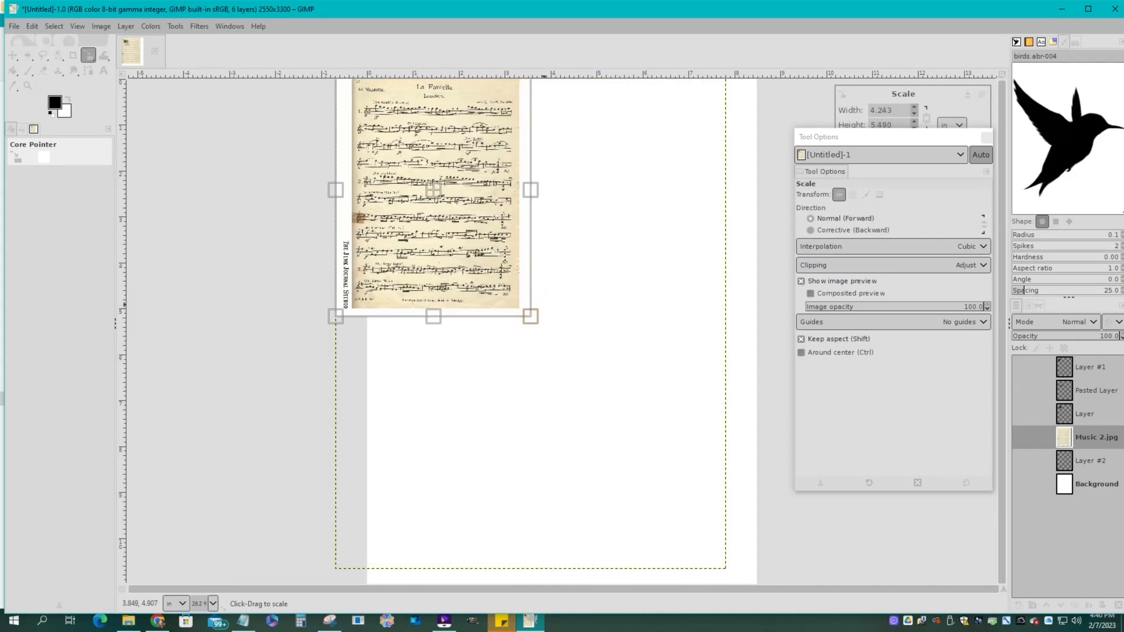
key(Return)
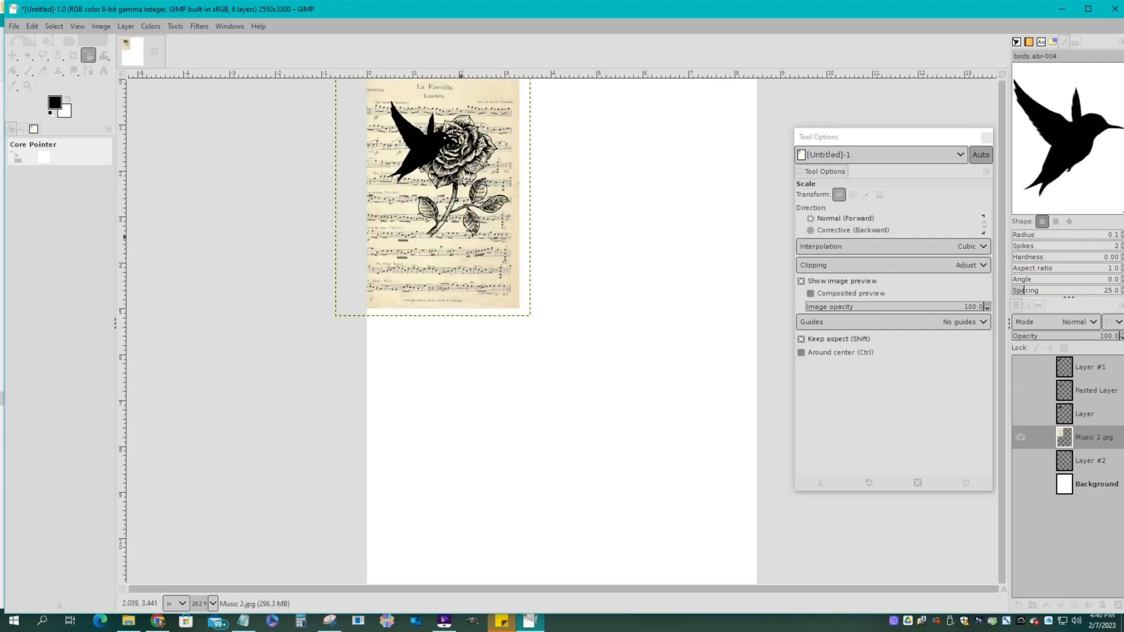
click(89, 55)
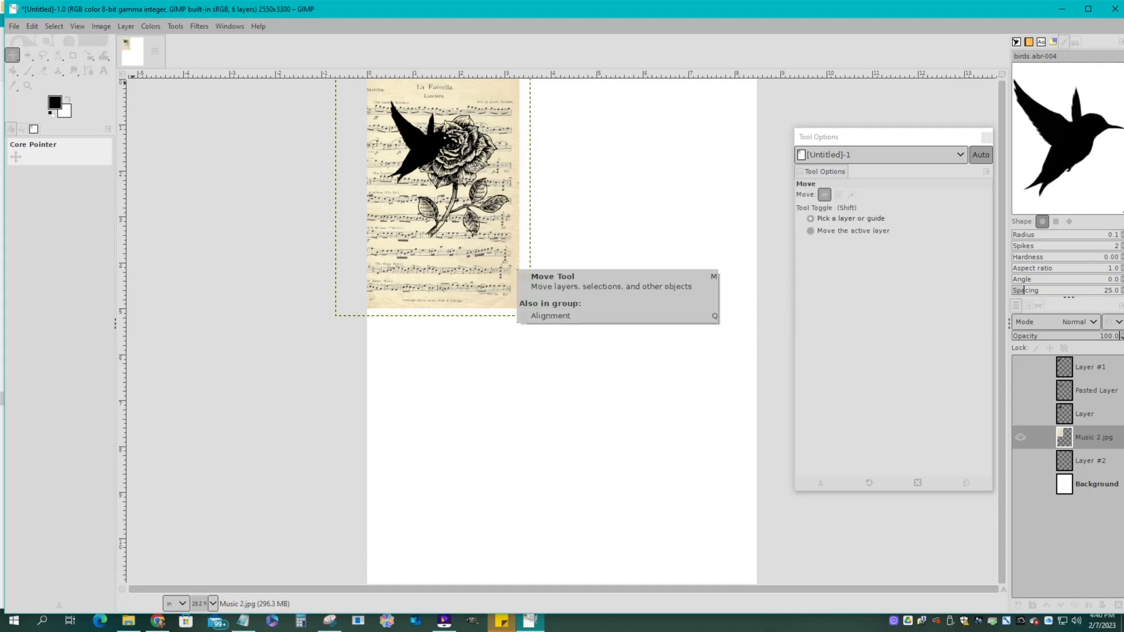
drag(470, 273, 489, 281)
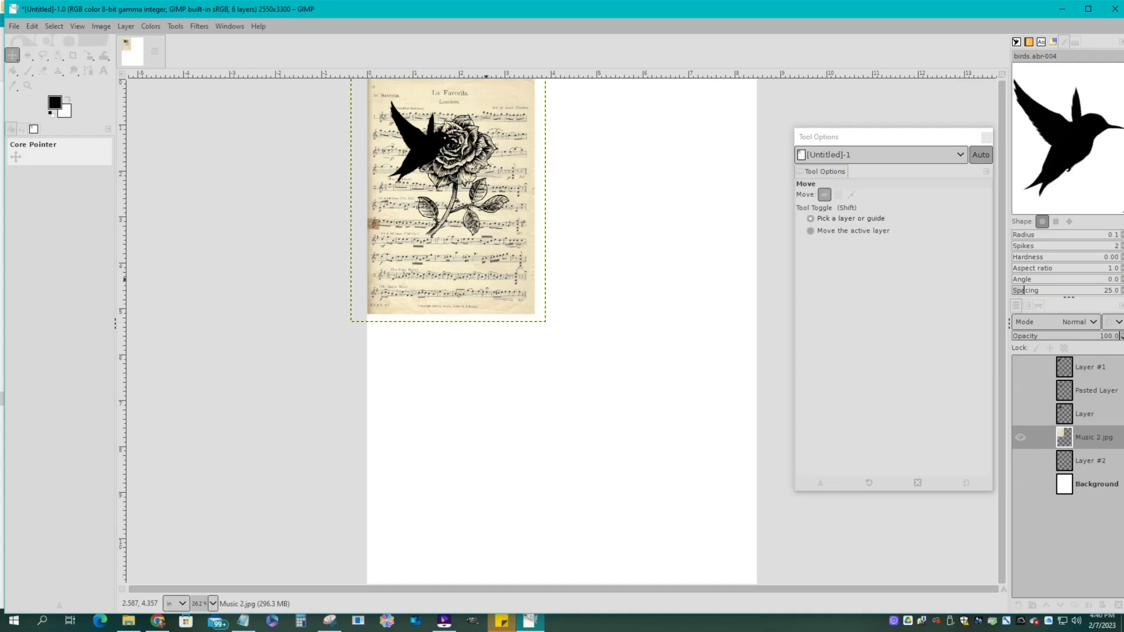
Select the sheet music's cream paper areas with Select by Color at threshold 15.
click(77, 25)
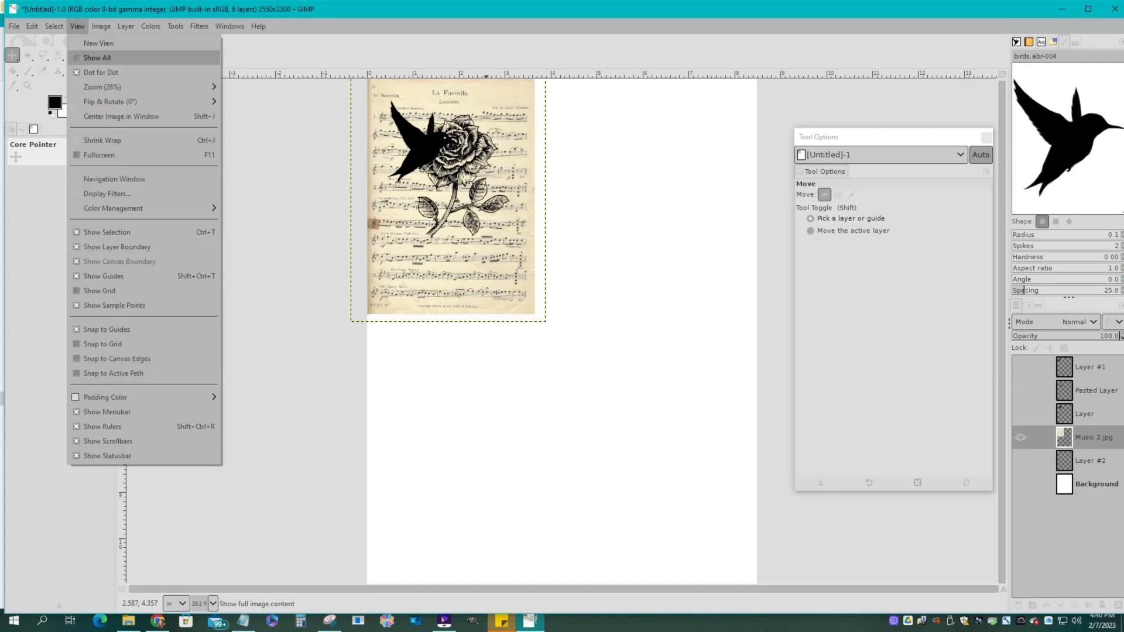
mouse_move(103, 87)
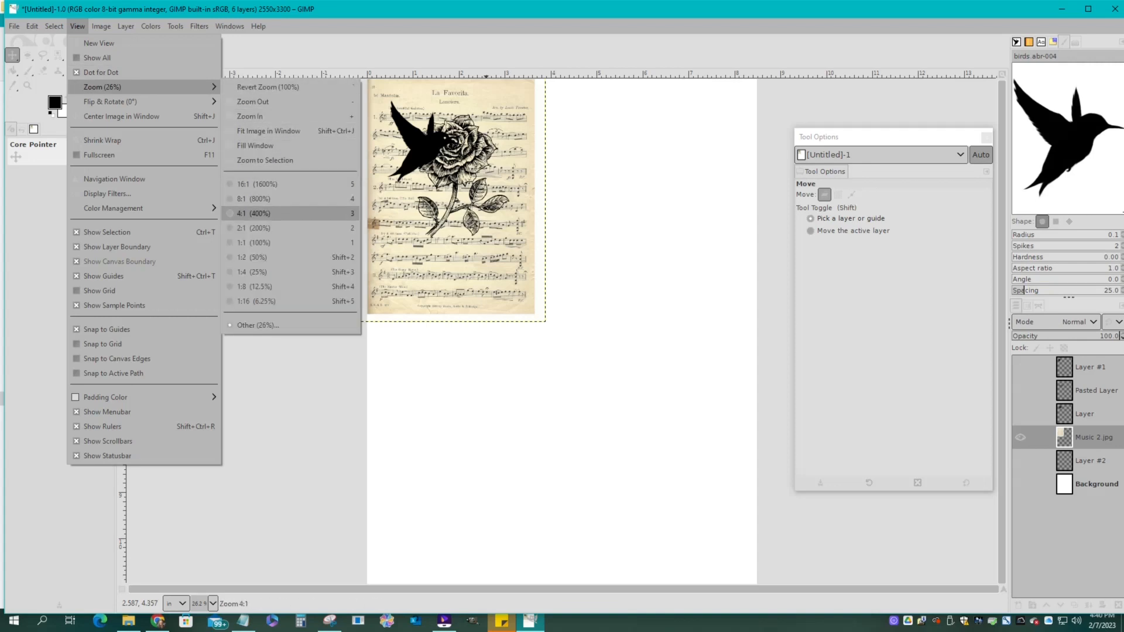
click(252, 243)
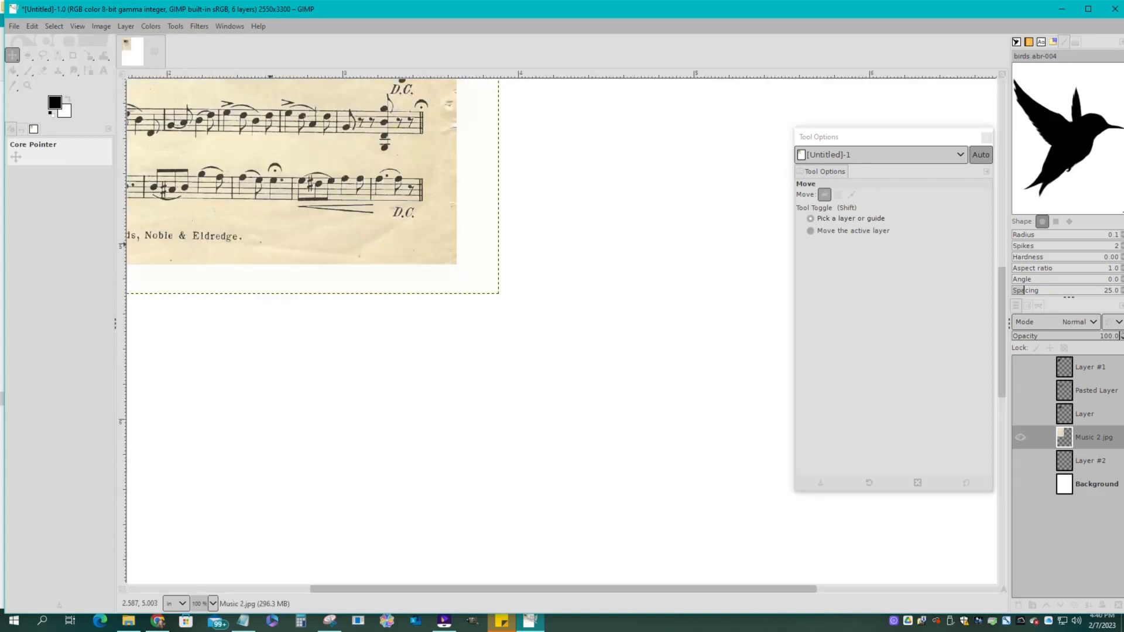
scroll(445, 176, left, 8)
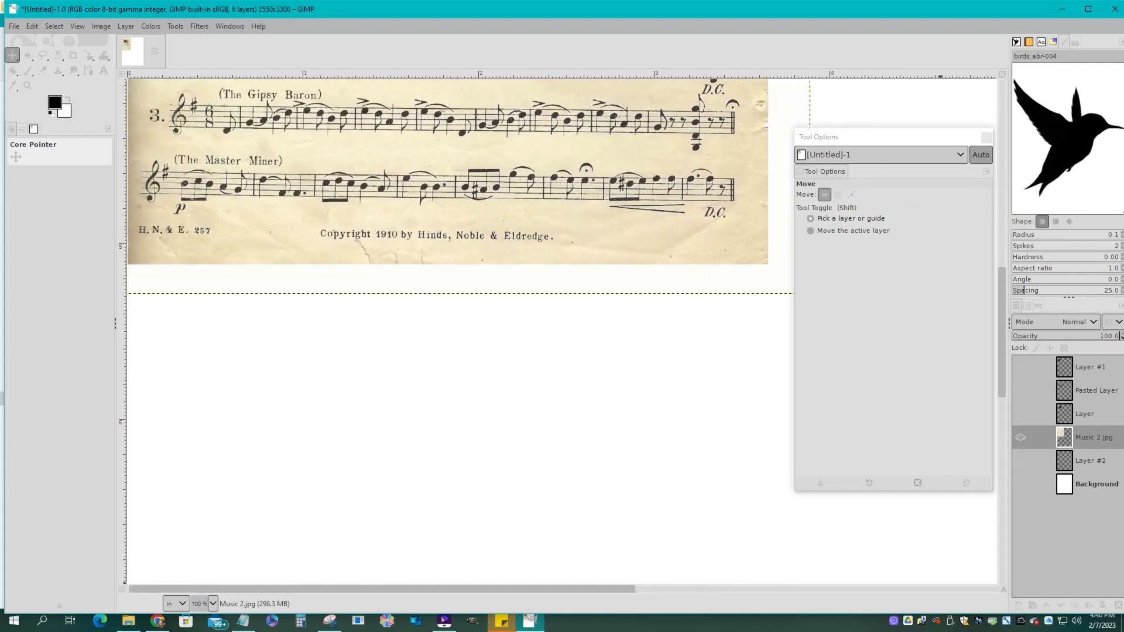
scroll(445, 331, up, 15)
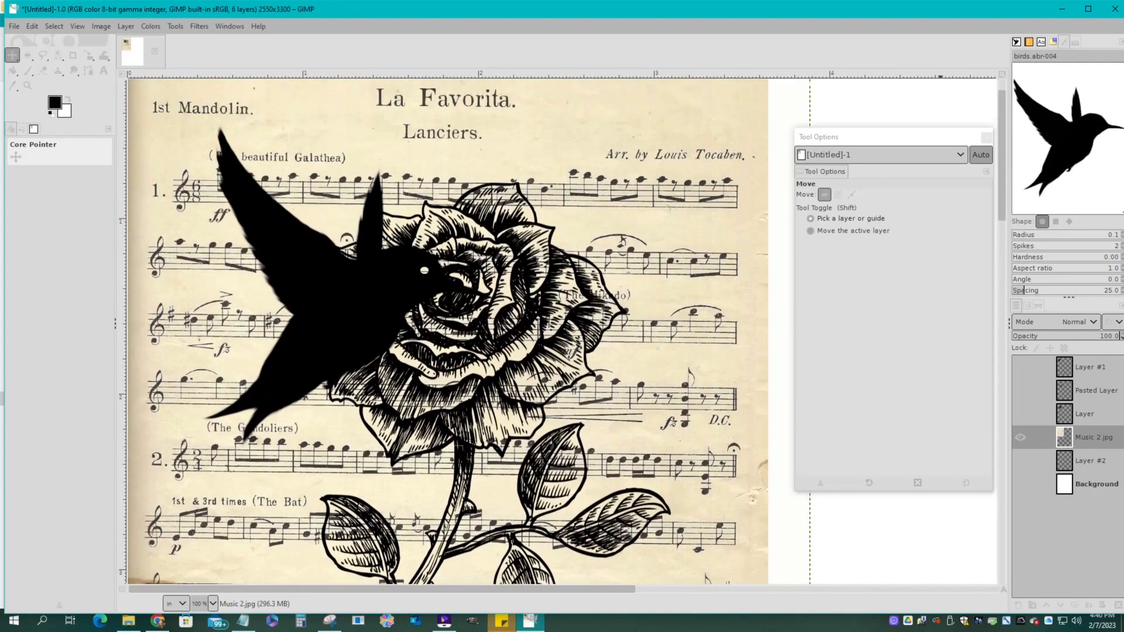
scroll(445, 331, up, 1)
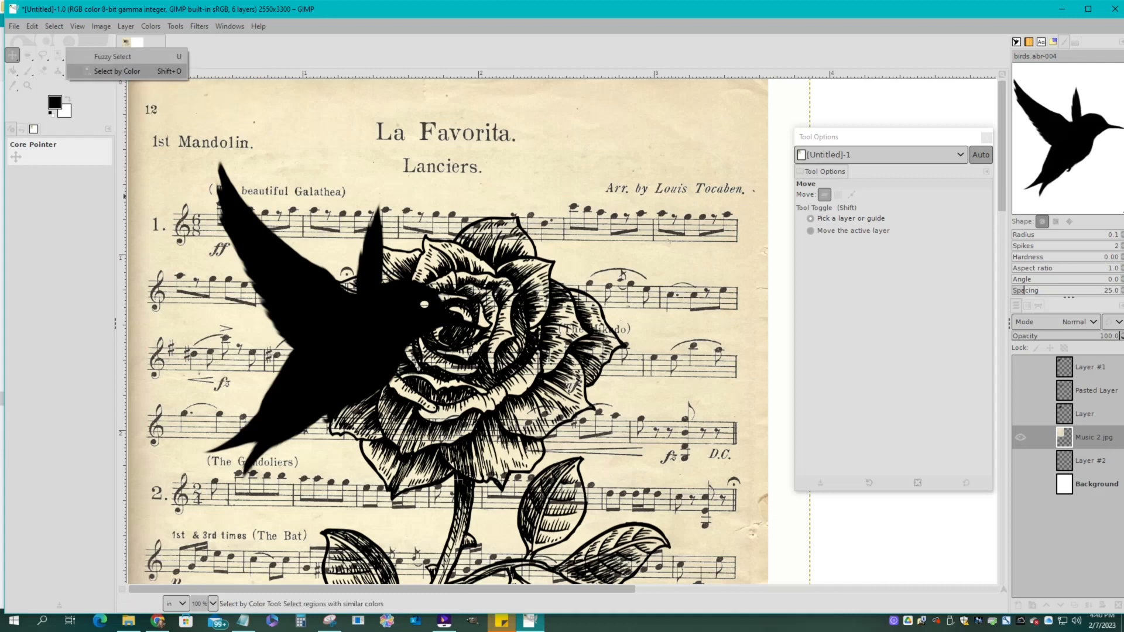
click(57, 55)
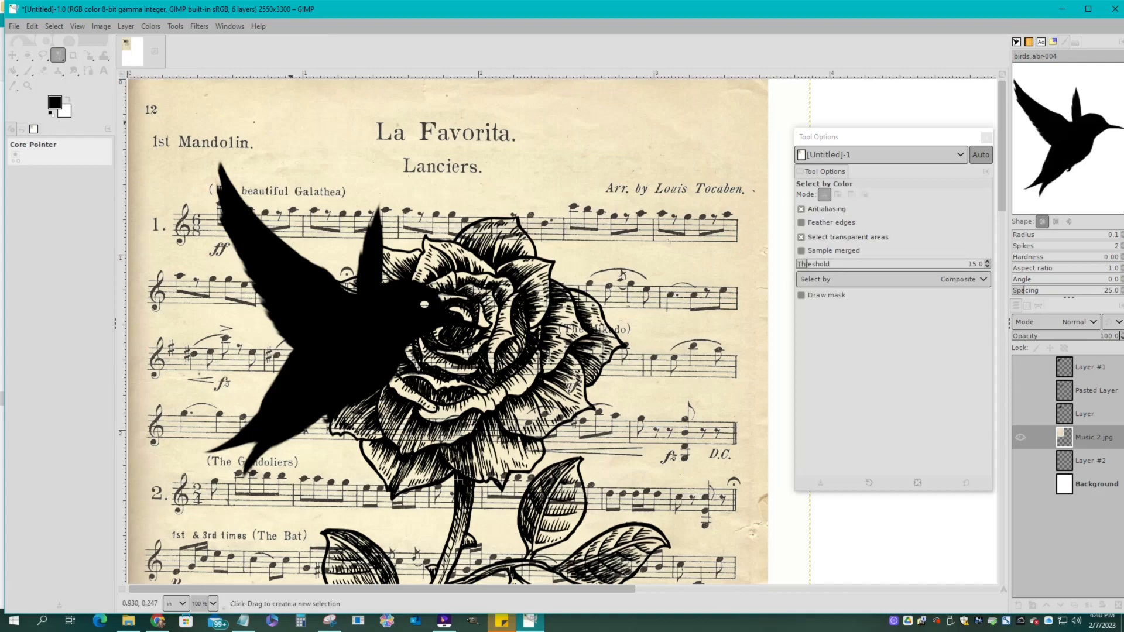
click(291, 123)
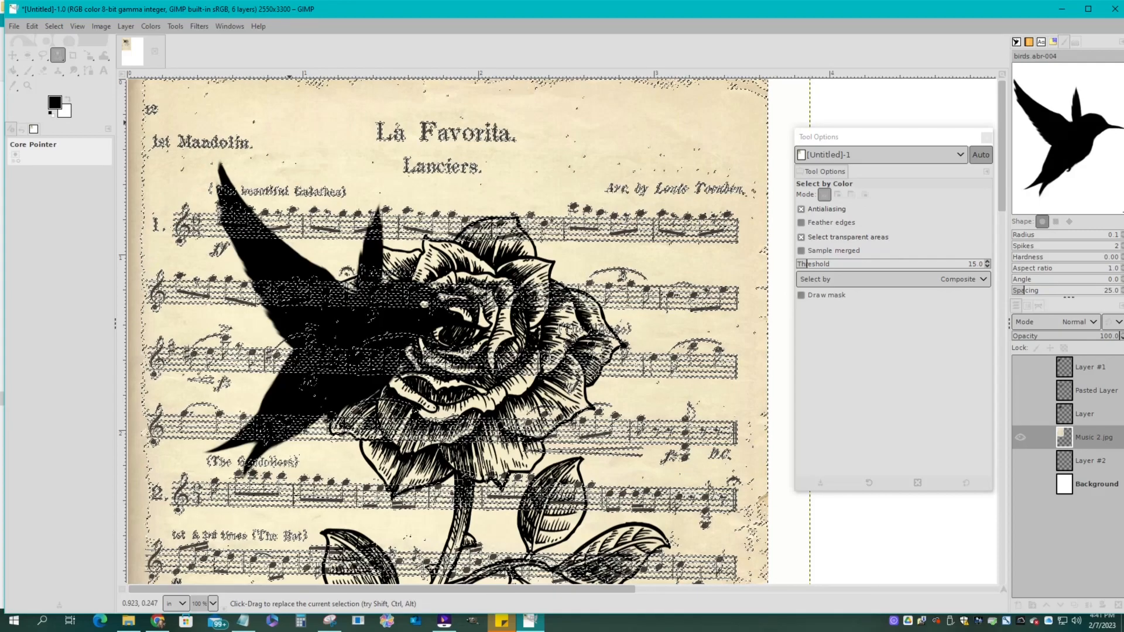
Fill the whole selected paper area with the white background color using Bucket Fill.
right_click(13, 71)
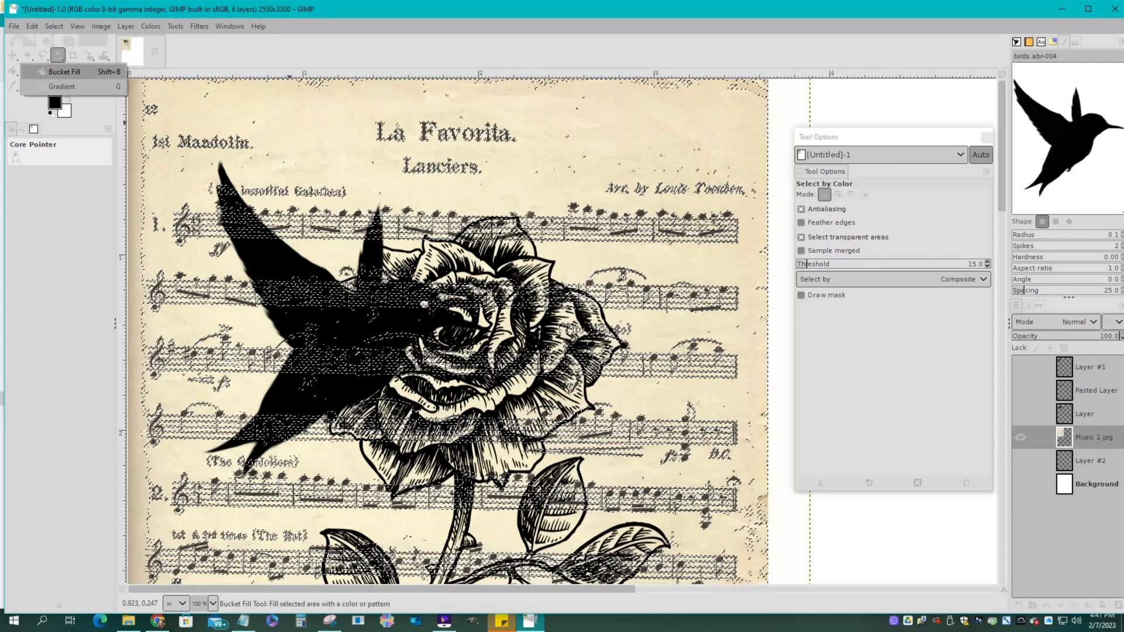
click(65, 72)
double_click(14, 71)
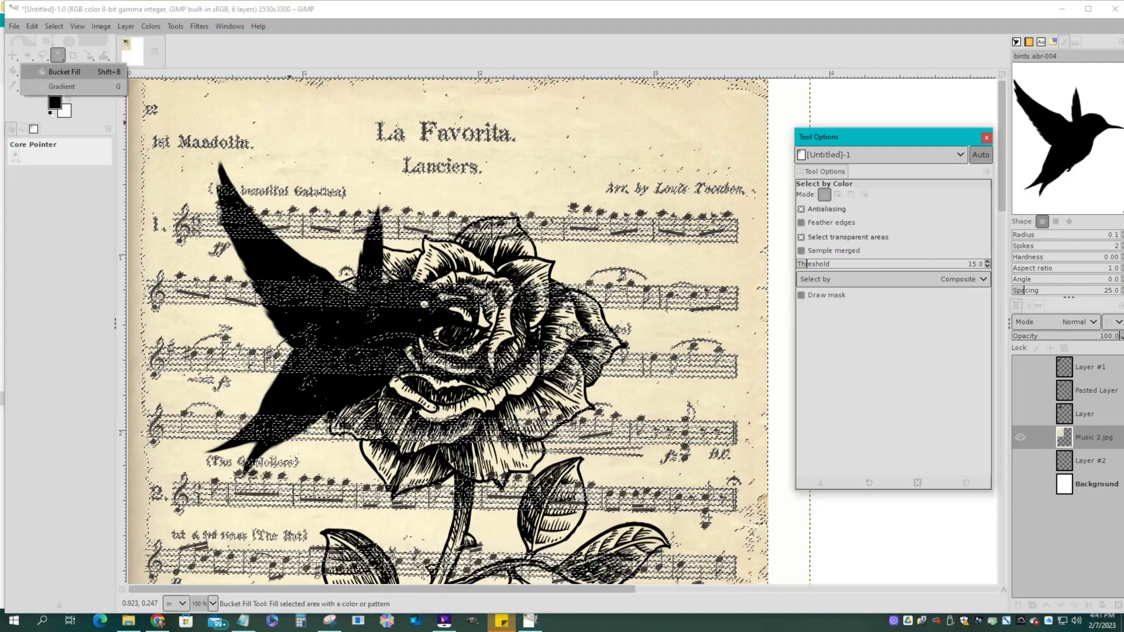
click(64, 72)
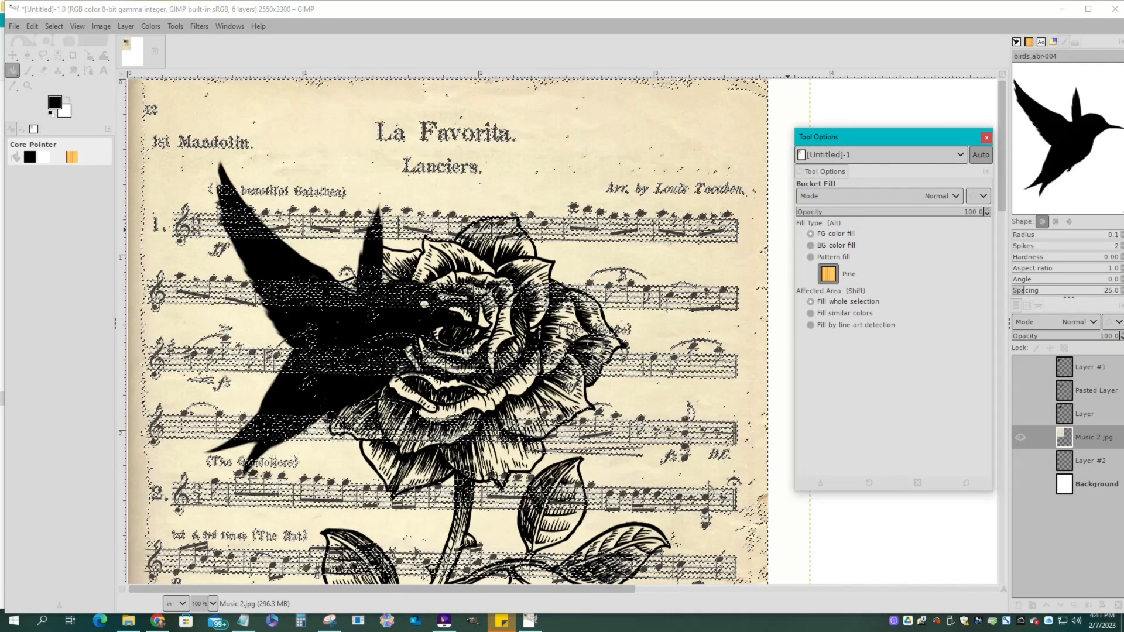
click(837, 245)
click(542, 175)
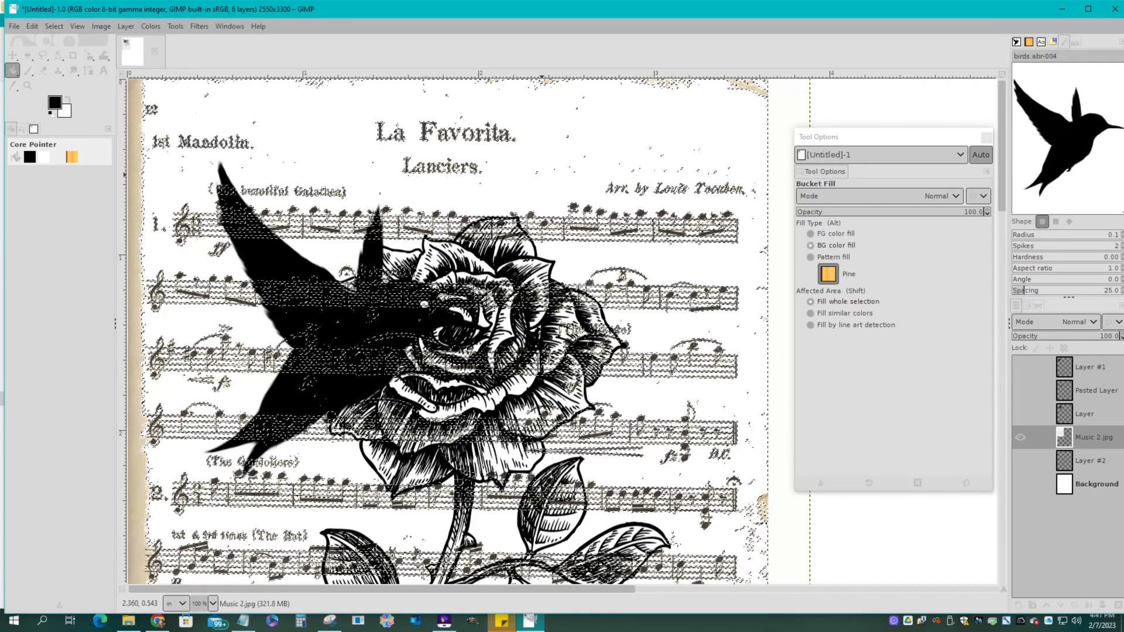
Invert the selection so it covers the sheet music's printed notes and borders instead of the paper.
key(alt+s)
key(Down)
key(Down)
key(Down)
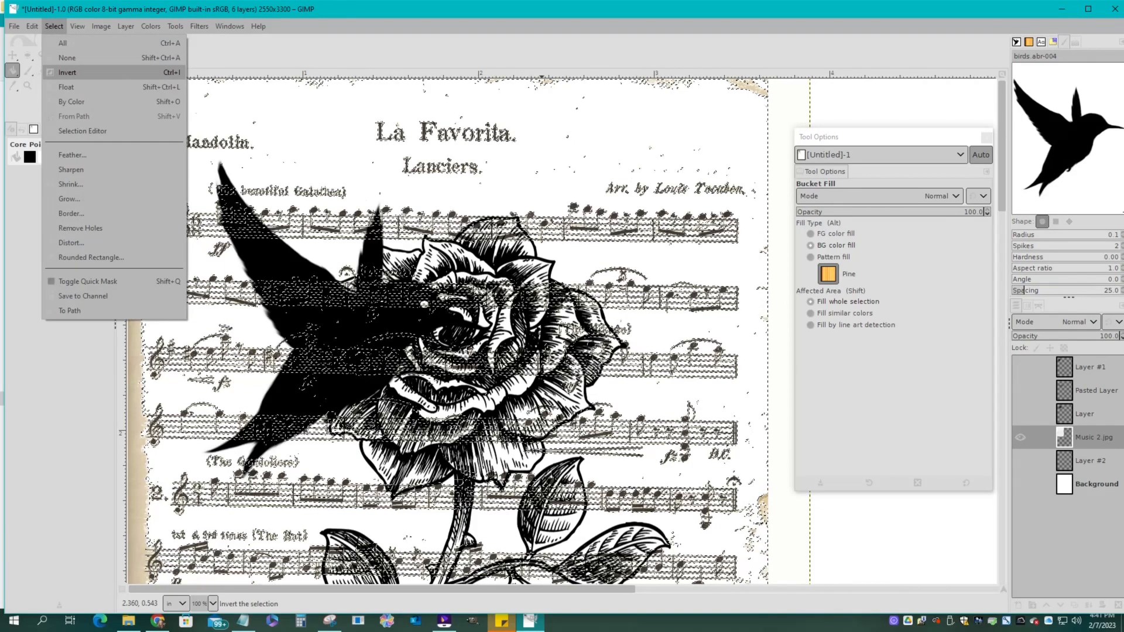
key(Return)
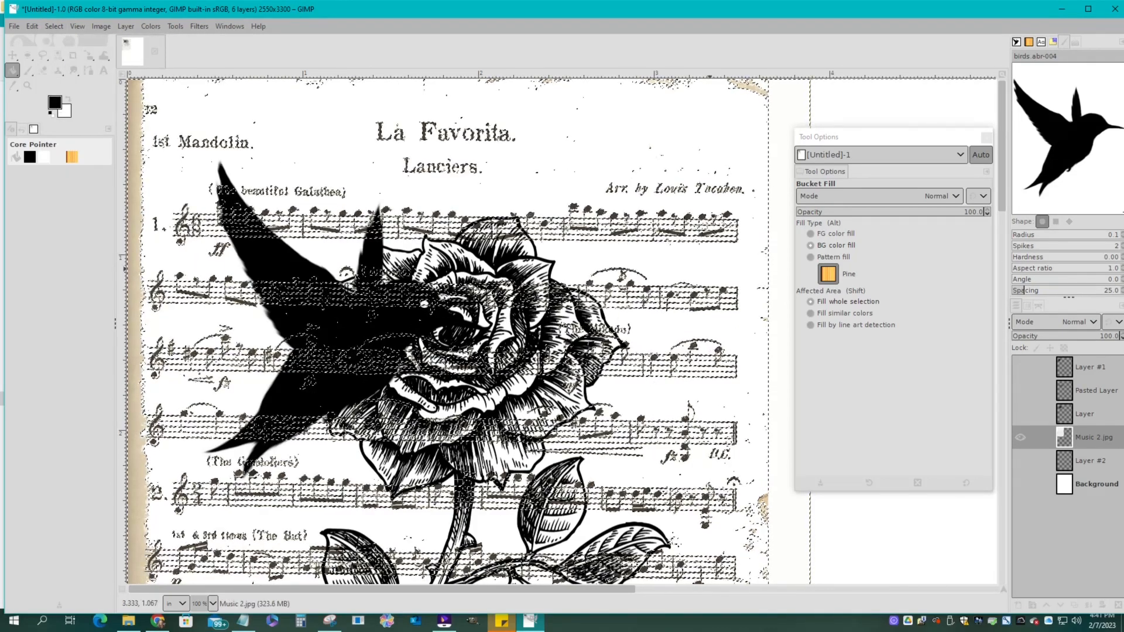
Fill the whole inverted selection with the black foreground color using Bucket Fill, and deselect everything.
click(811, 234)
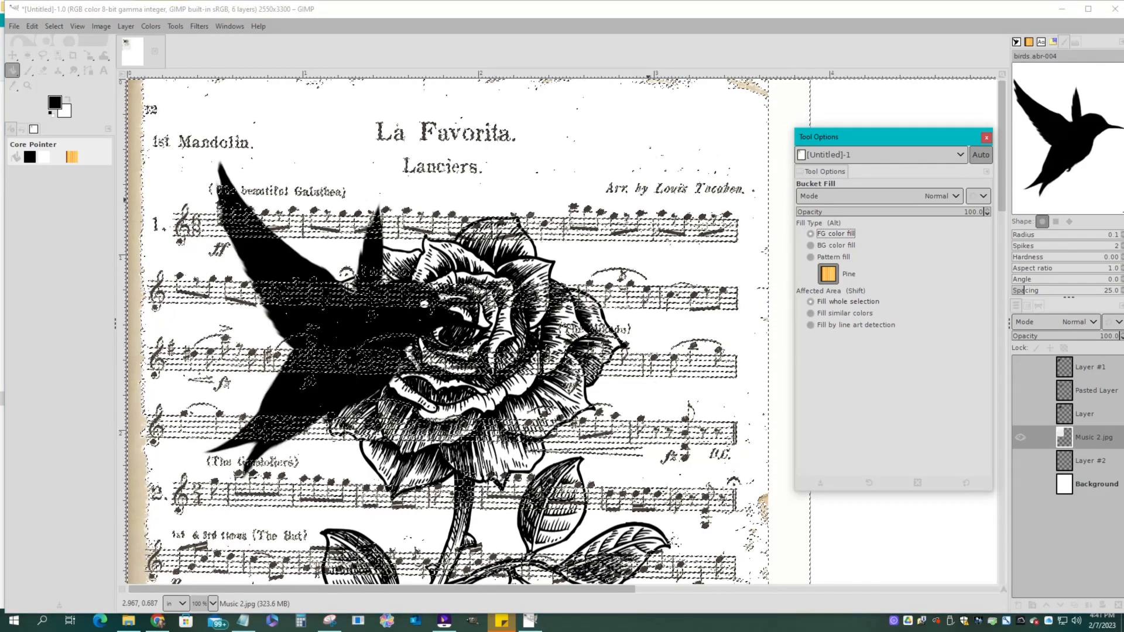
click(649, 201)
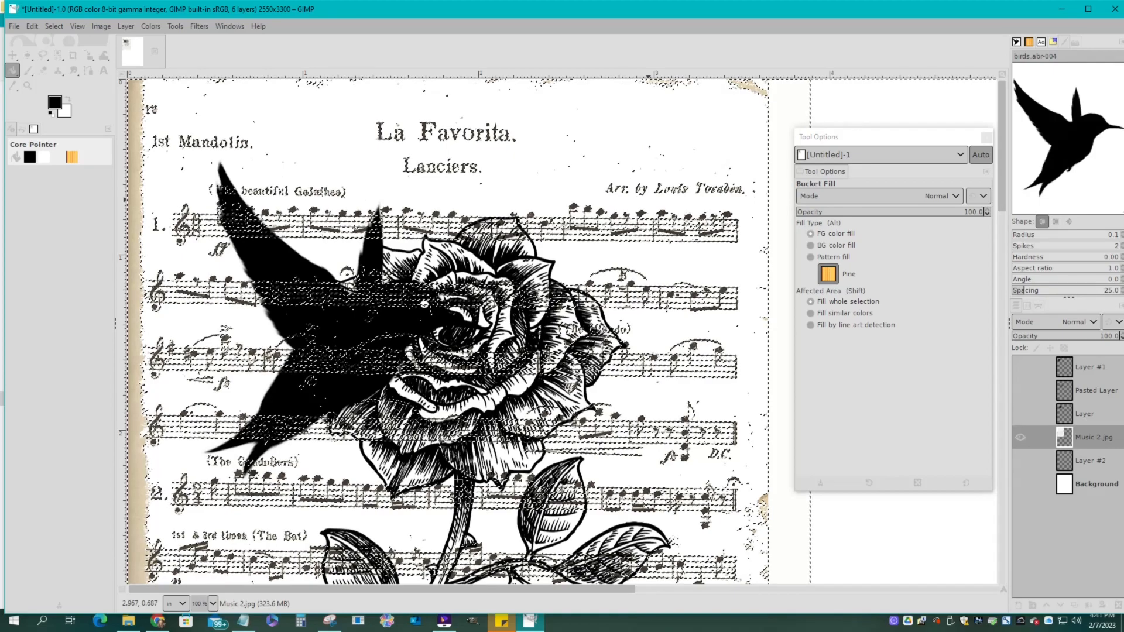
click(649, 200)
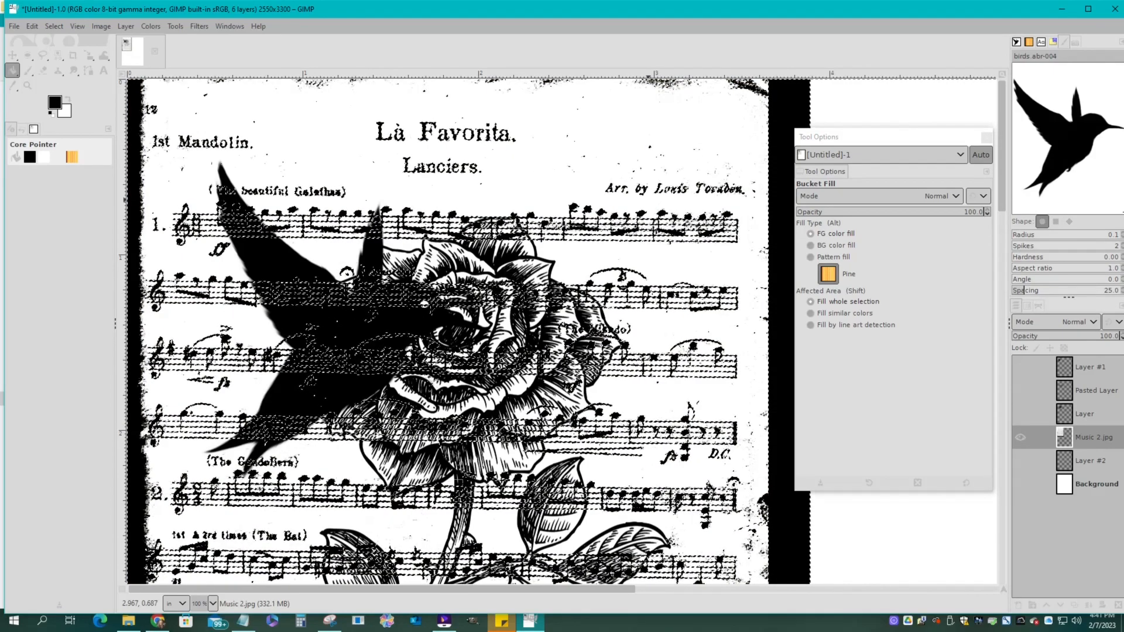
click(54, 25)
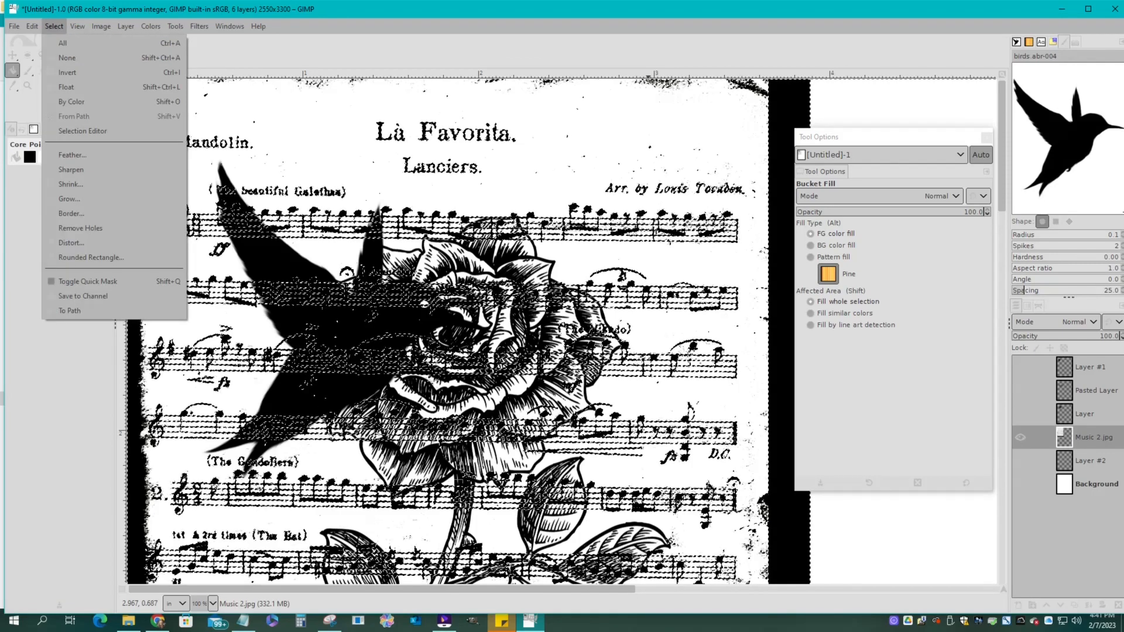
click(67, 57)
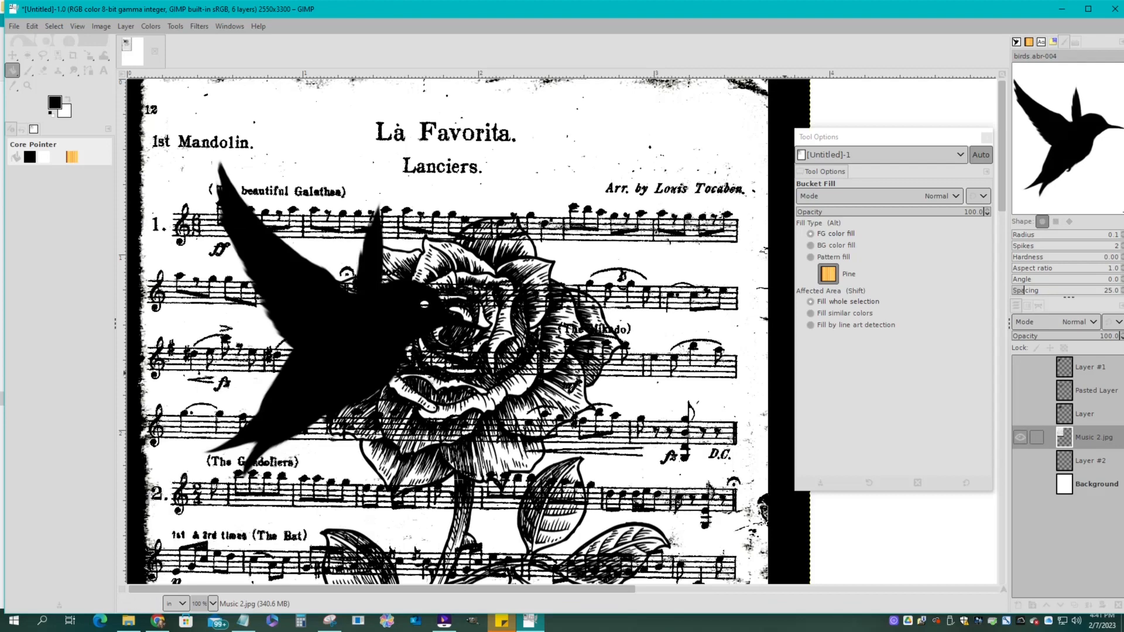
Cut the rose's shape out of the Music 2.jpg layer and clear the selection.
click(1084, 414)
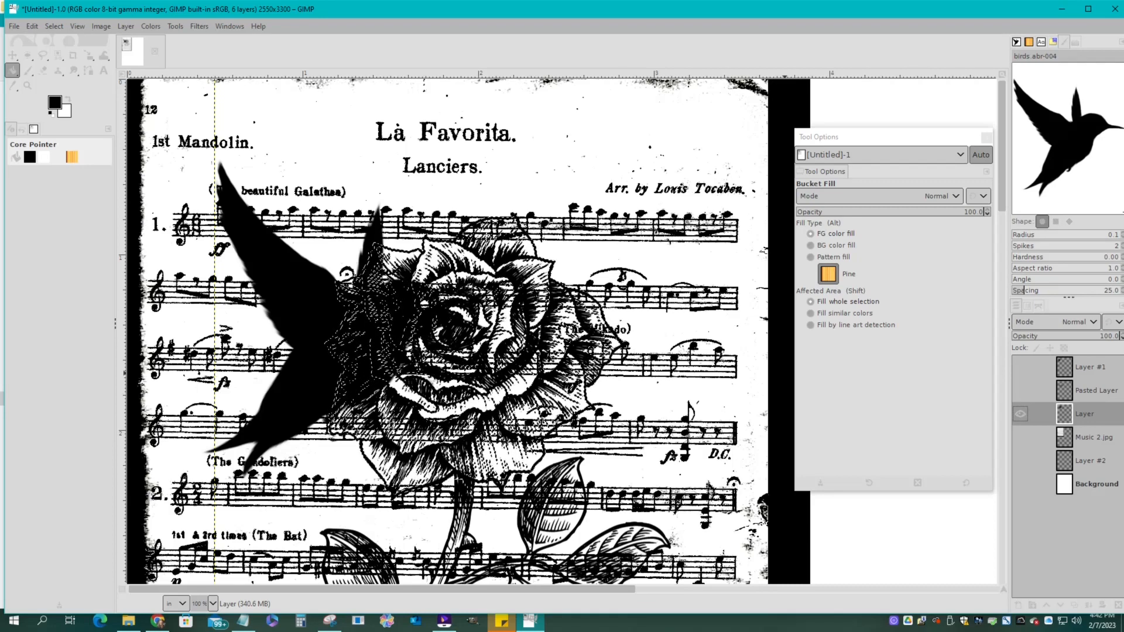
click(1084, 437)
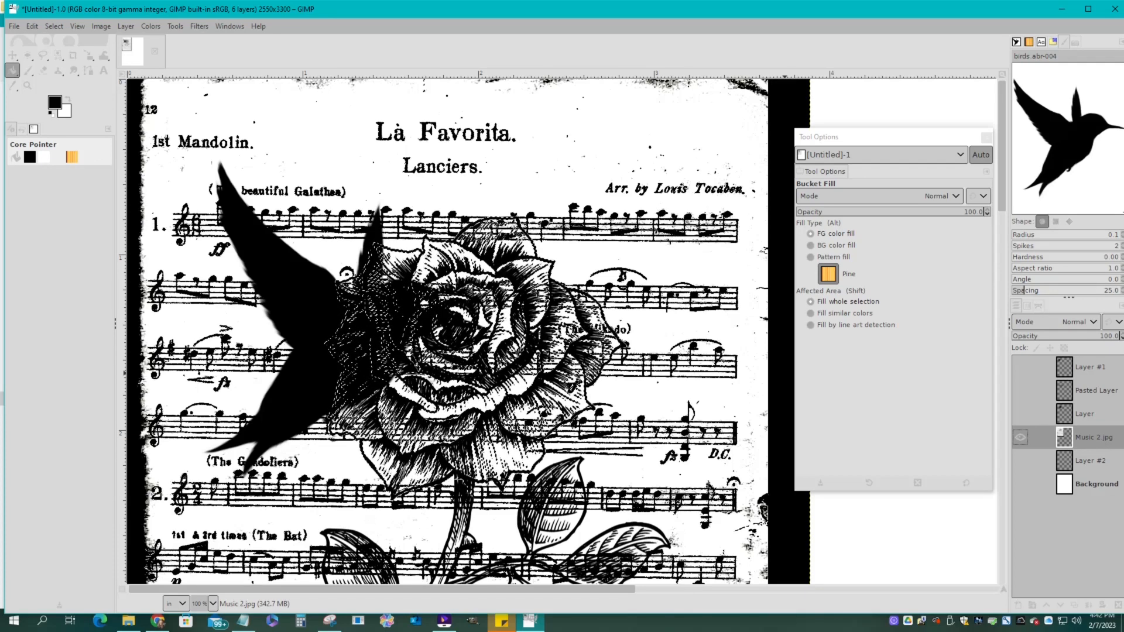
click(1090, 367)
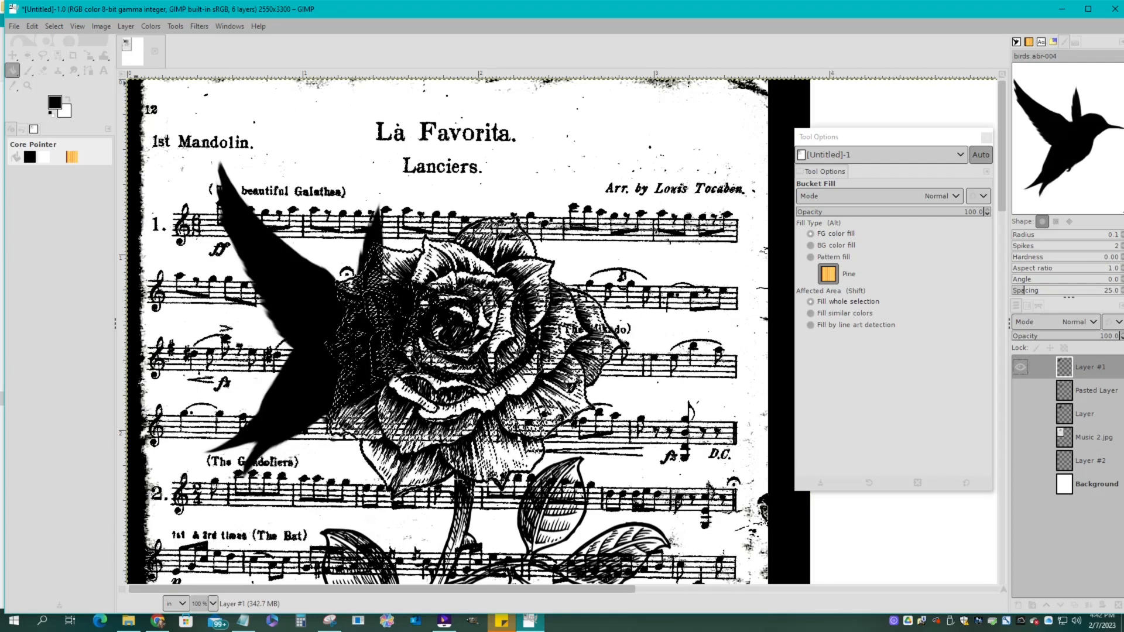
click(54, 25)
click(67, 57)
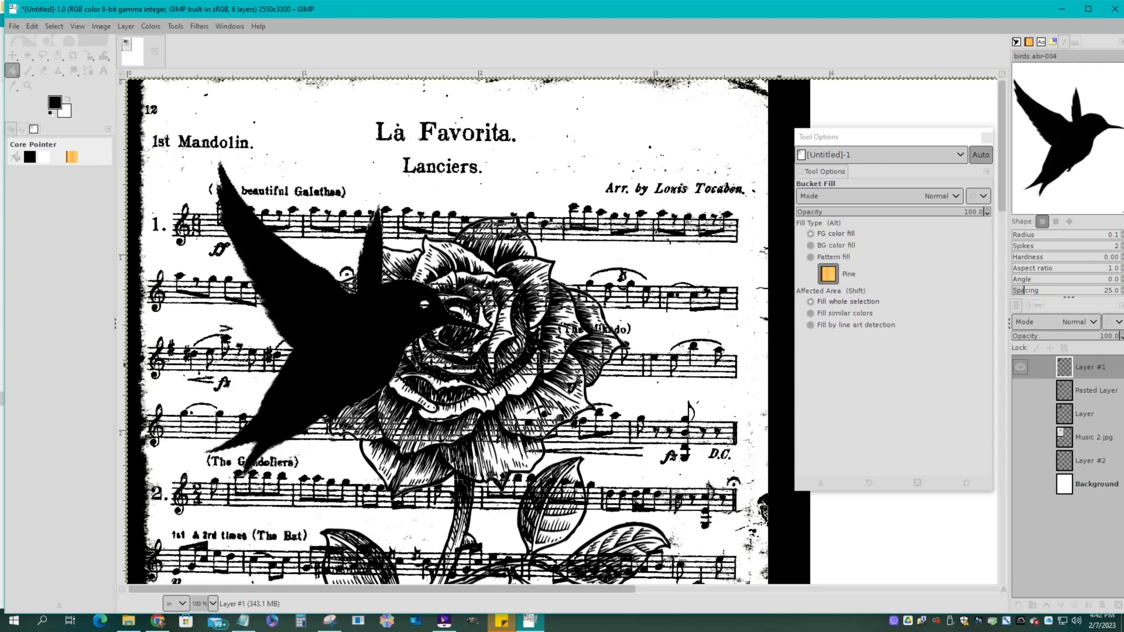
Clear a thin margin around the hummingbird from the Music 2.jpg layer, using the bird's shape, and deselect.
click(1084, 414)
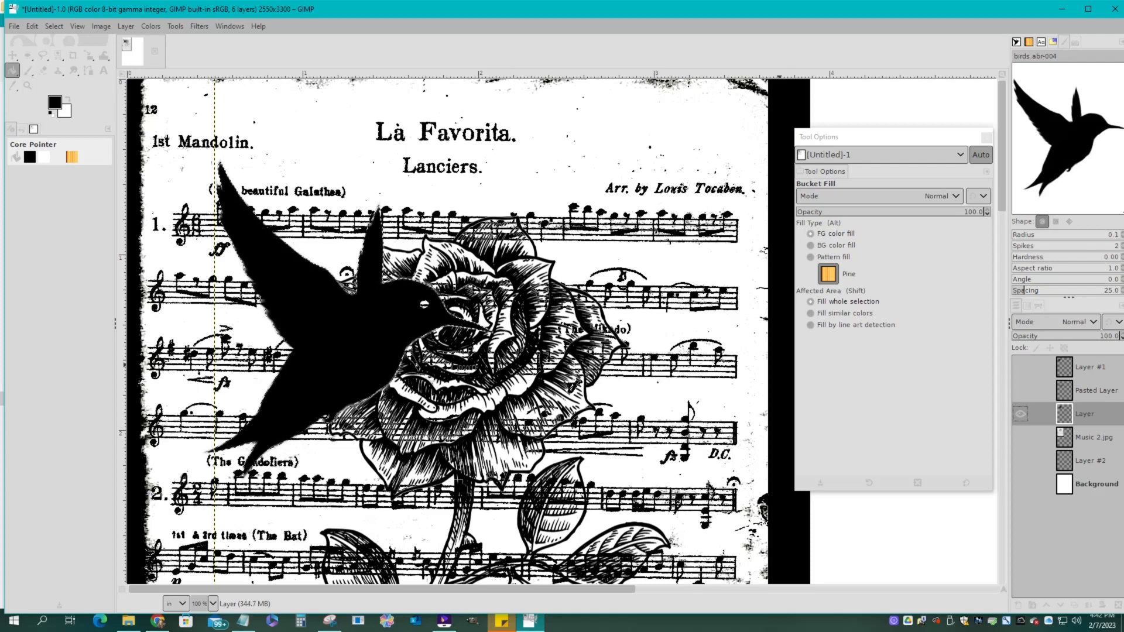
click(1094, 437)
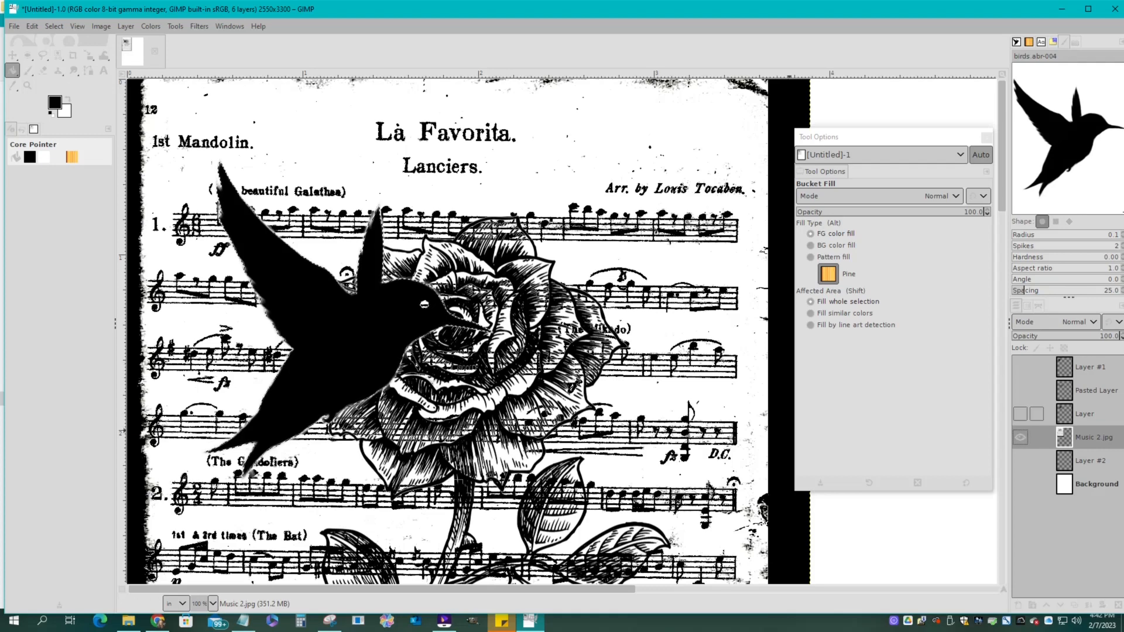
click(54, 26)
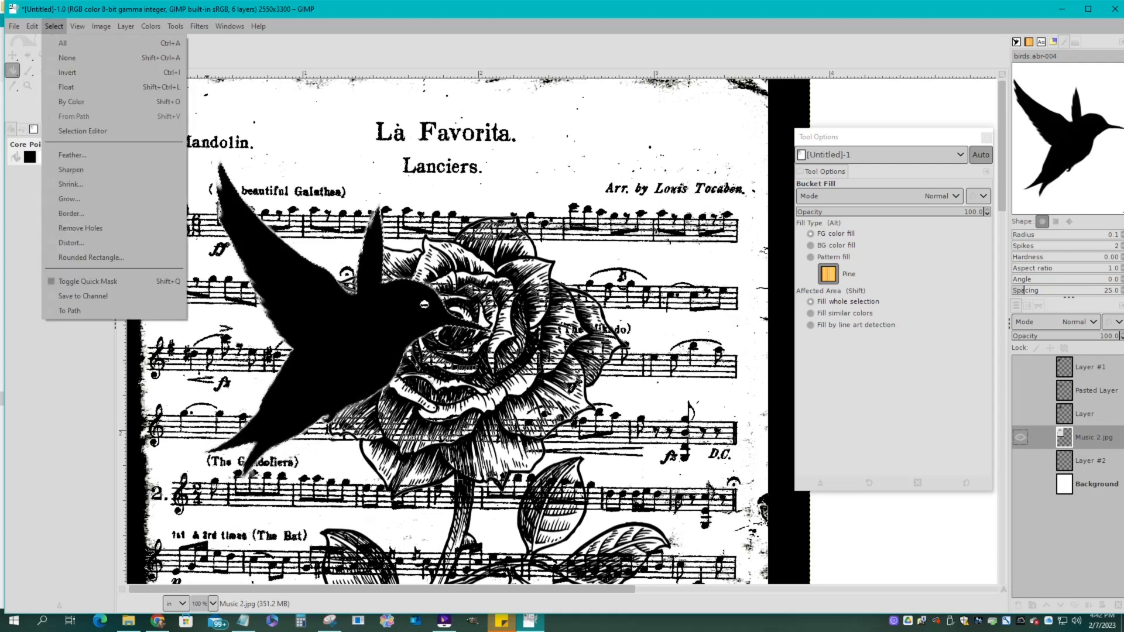
click(65, 57)
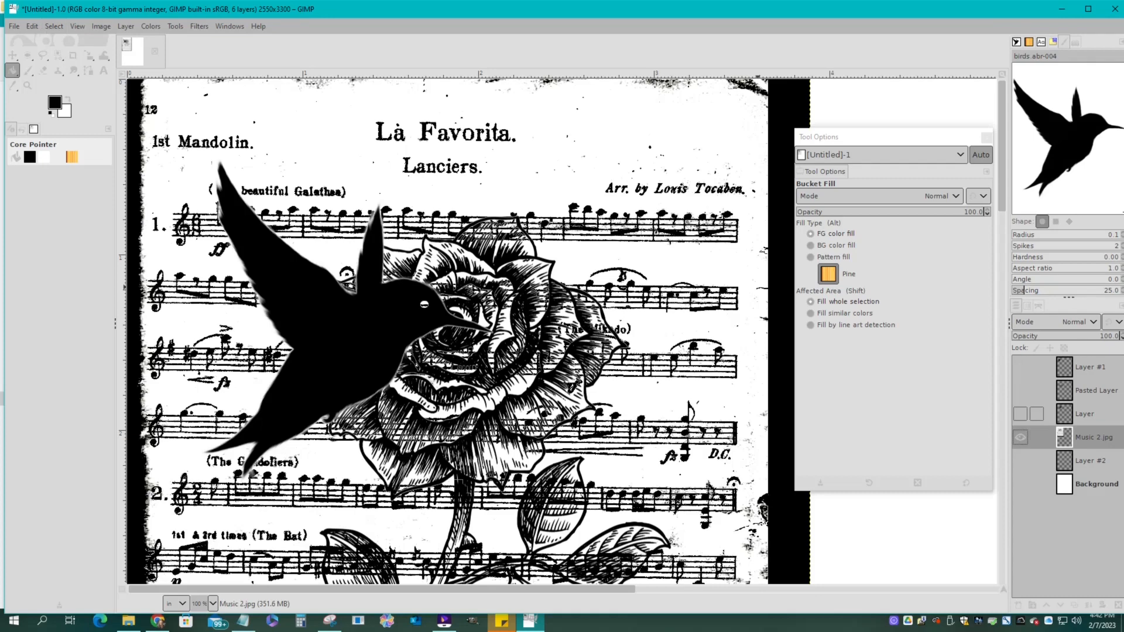
Cut the stem and leaf shape of Pasted Layer out of the Music 2.jpg layer and deselect.
click(1095, 391)
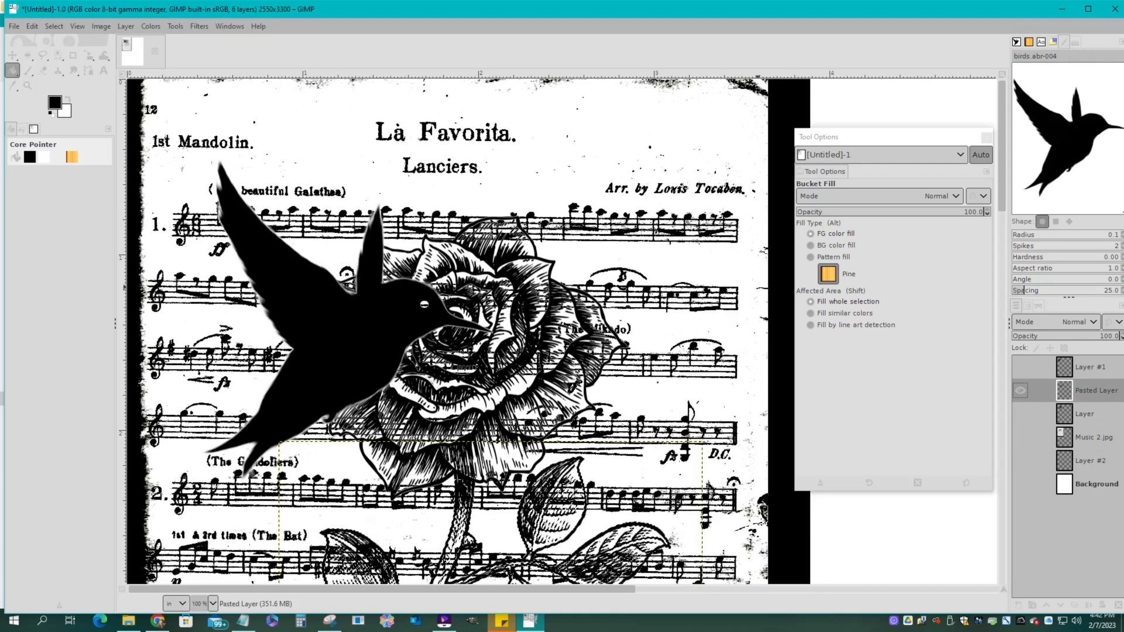
click(1094, 437)
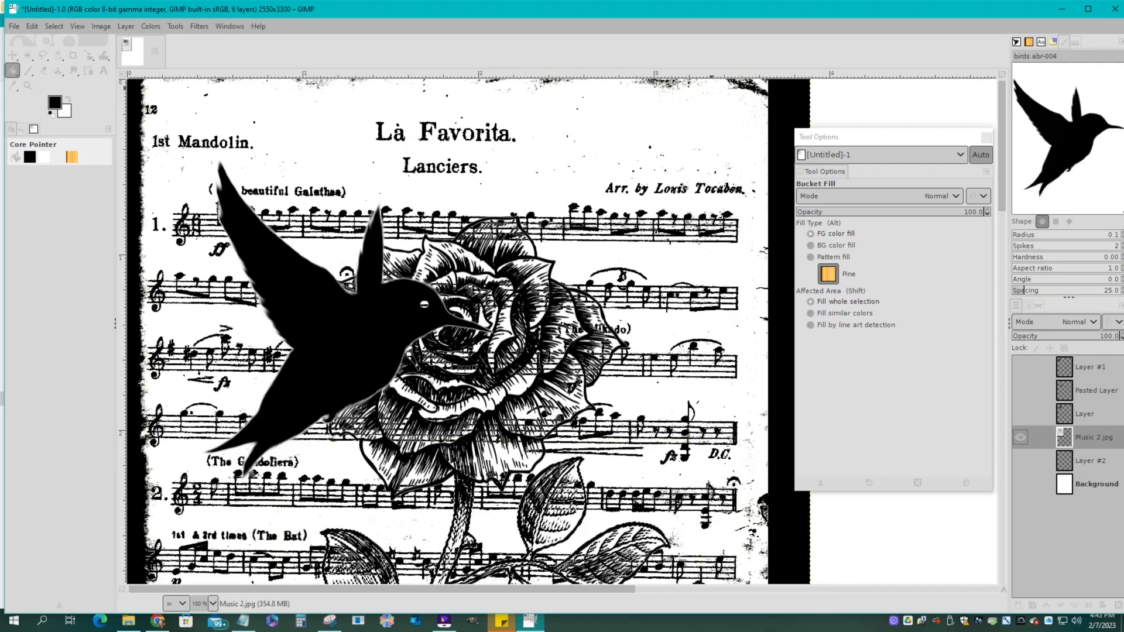
click(54, 26)
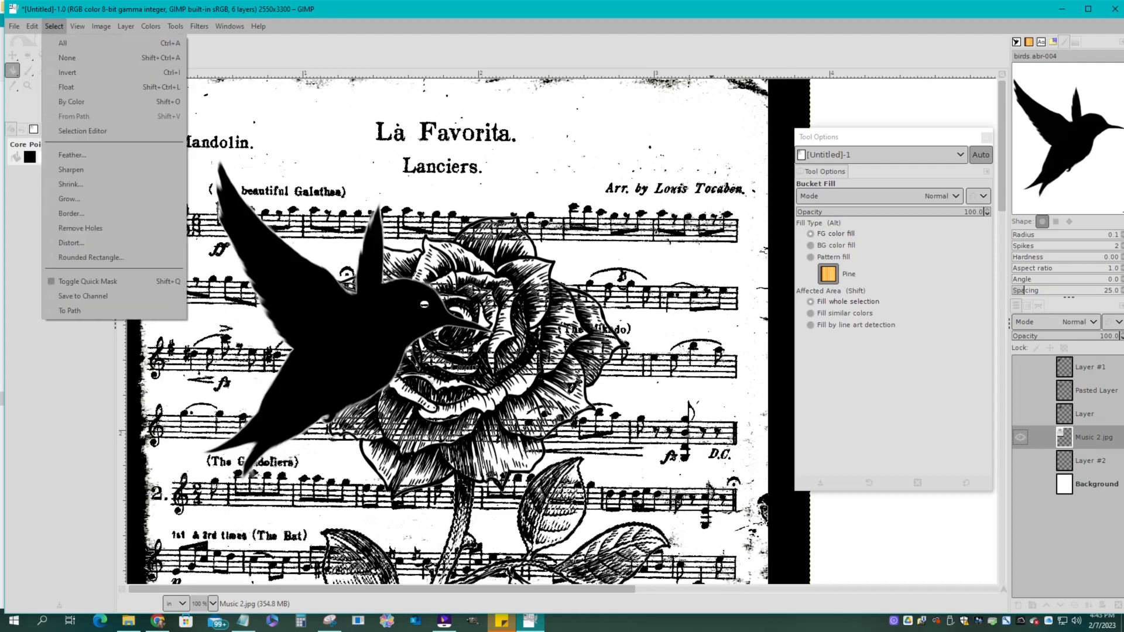
click(73, 58)
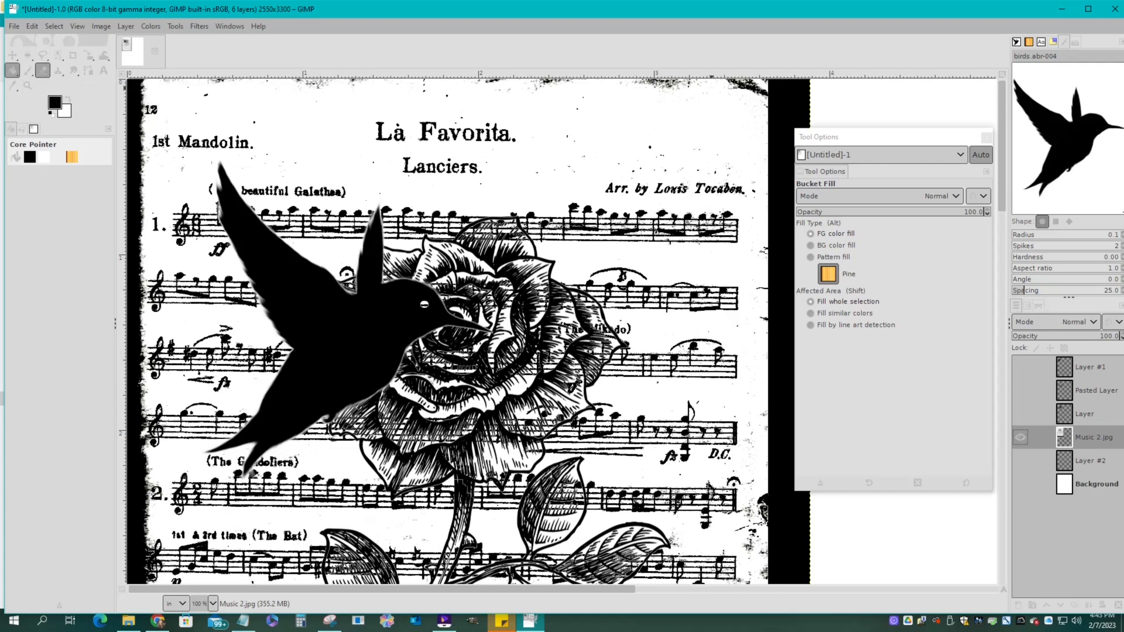
Erase the music showing through the rose's petals on the Music 2.jpg layer with the 2. Hardness 100 brush.
click(42, 70)
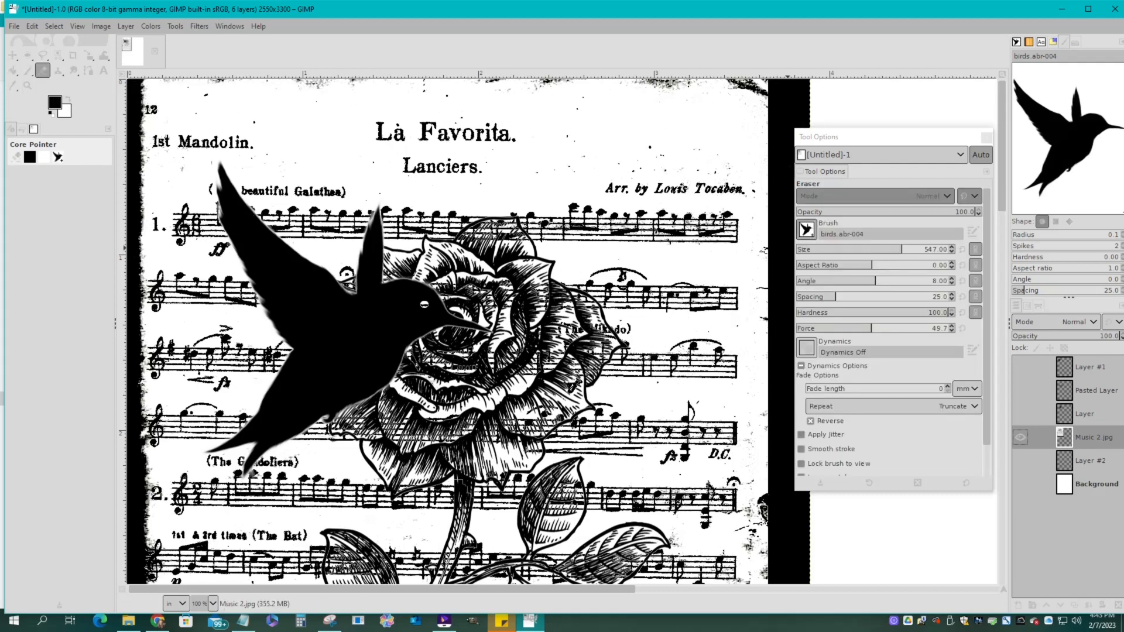
click(807, 230)
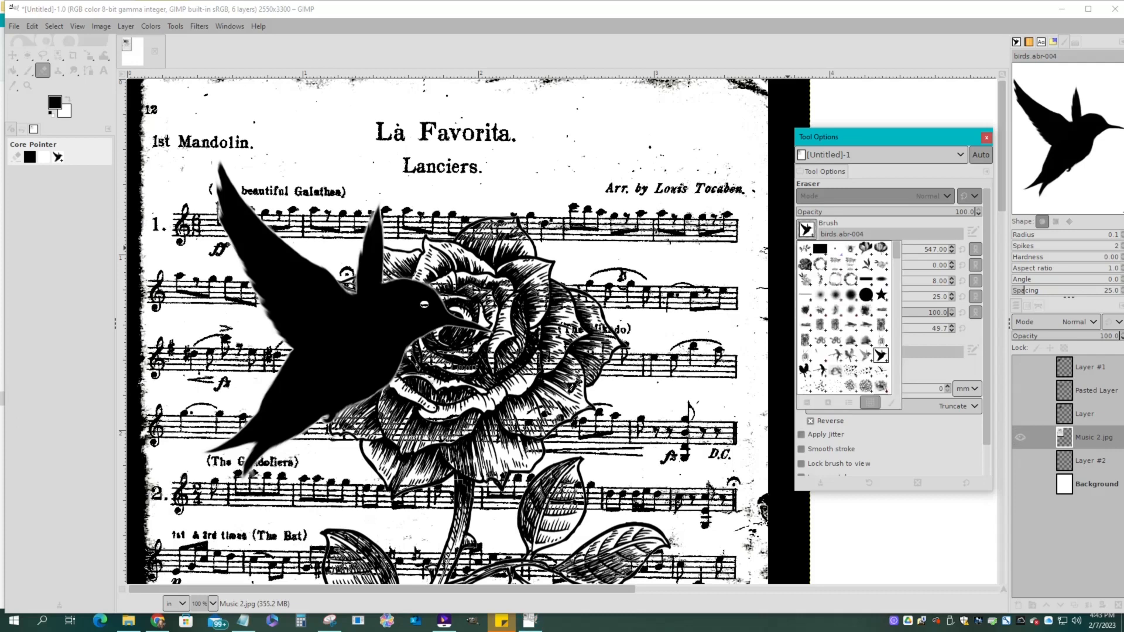
click(867, 294)
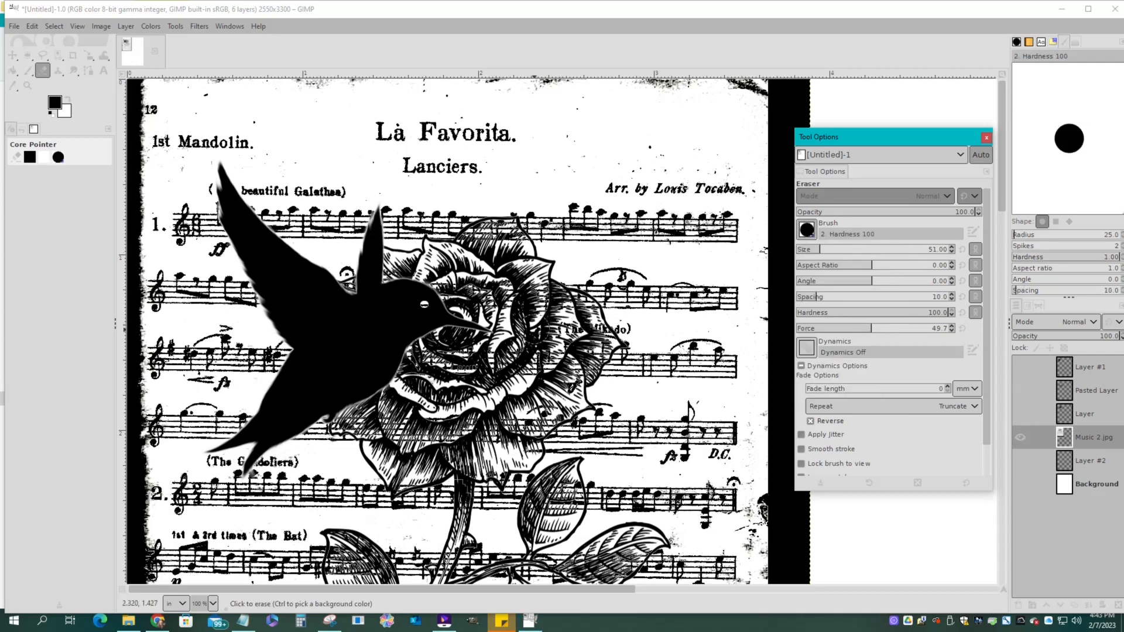
click(525, 316)
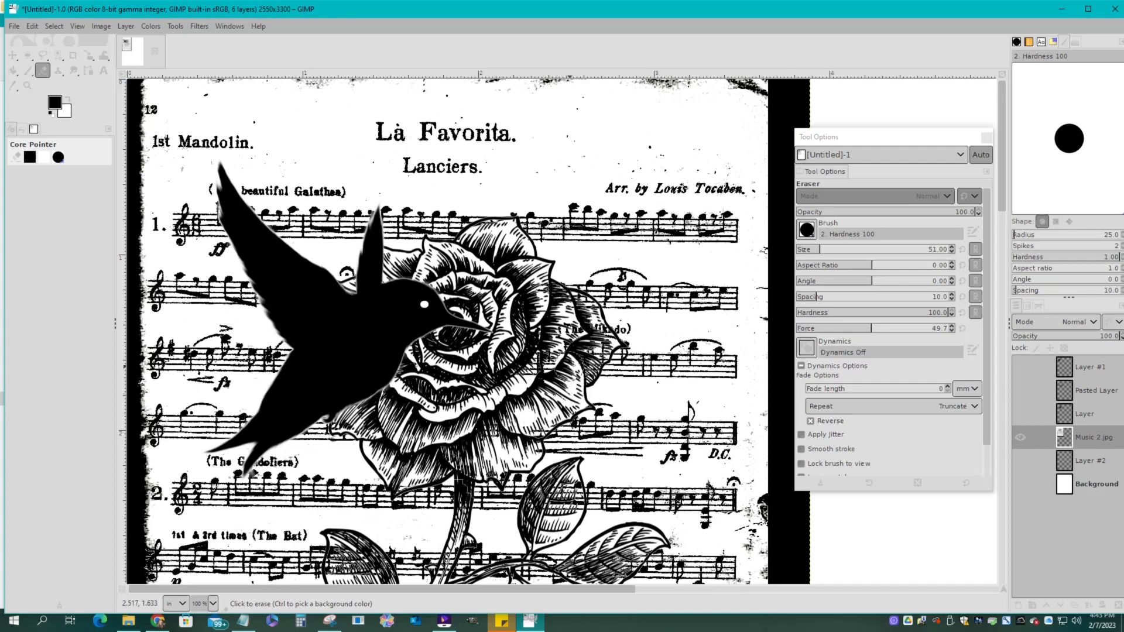
mouse_move(580, 352)
mouse_down()
mouse_move(593, 331)
mouse_move(565, 308)
mouse_up()
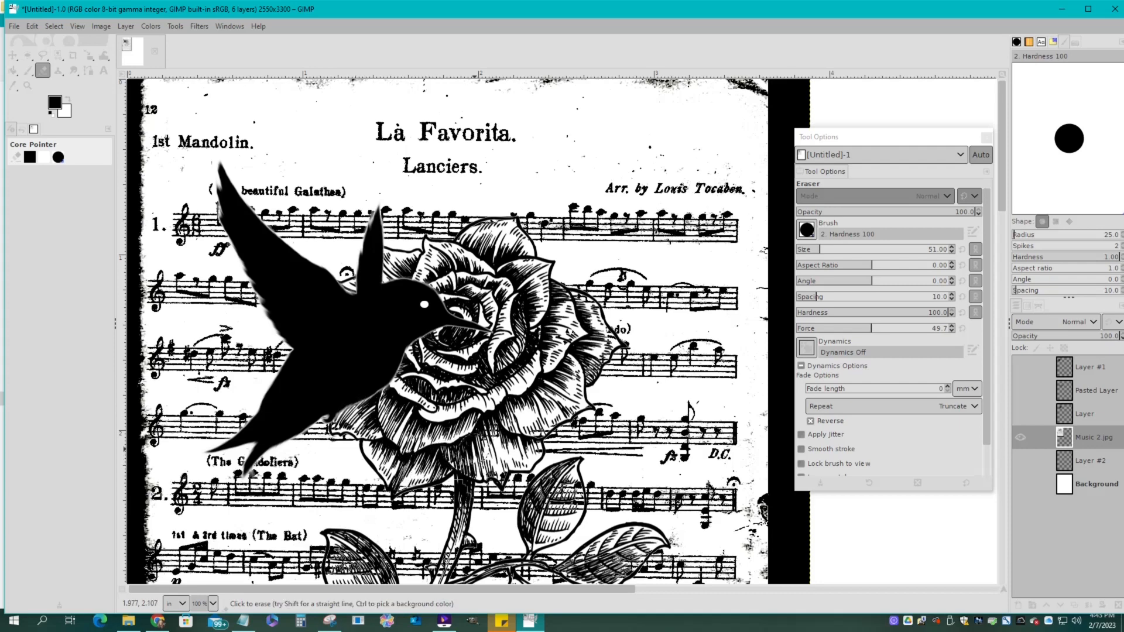
Set the Eraser size to 12 and erase the music showing through the rose's stem.
scroll(448, 331, down, 6)
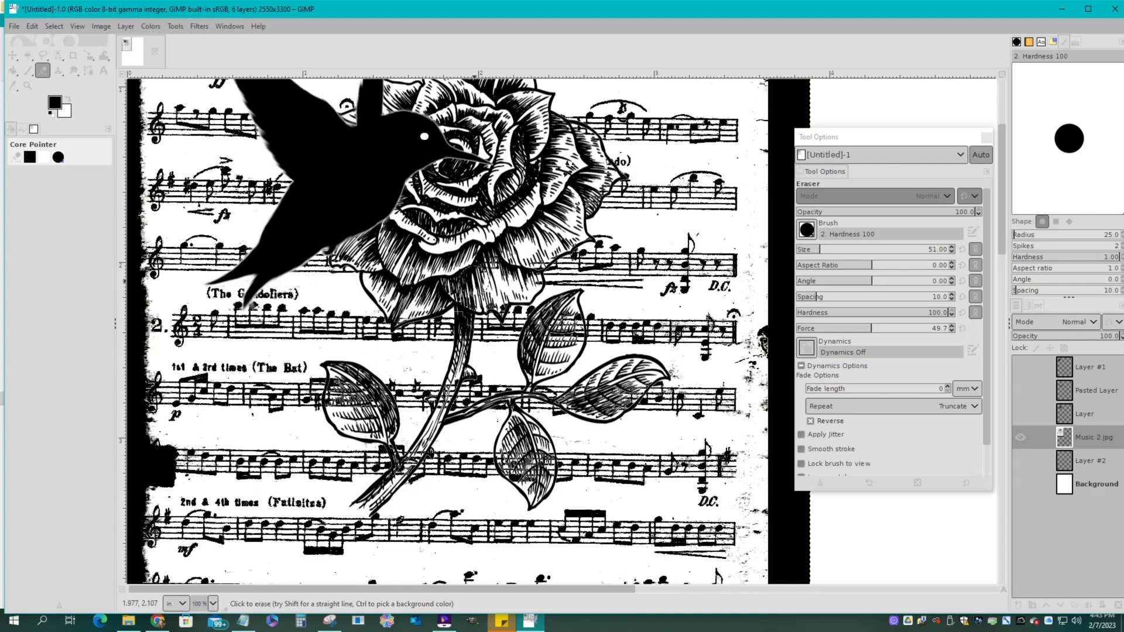
scroll(448, 331, down, 1)
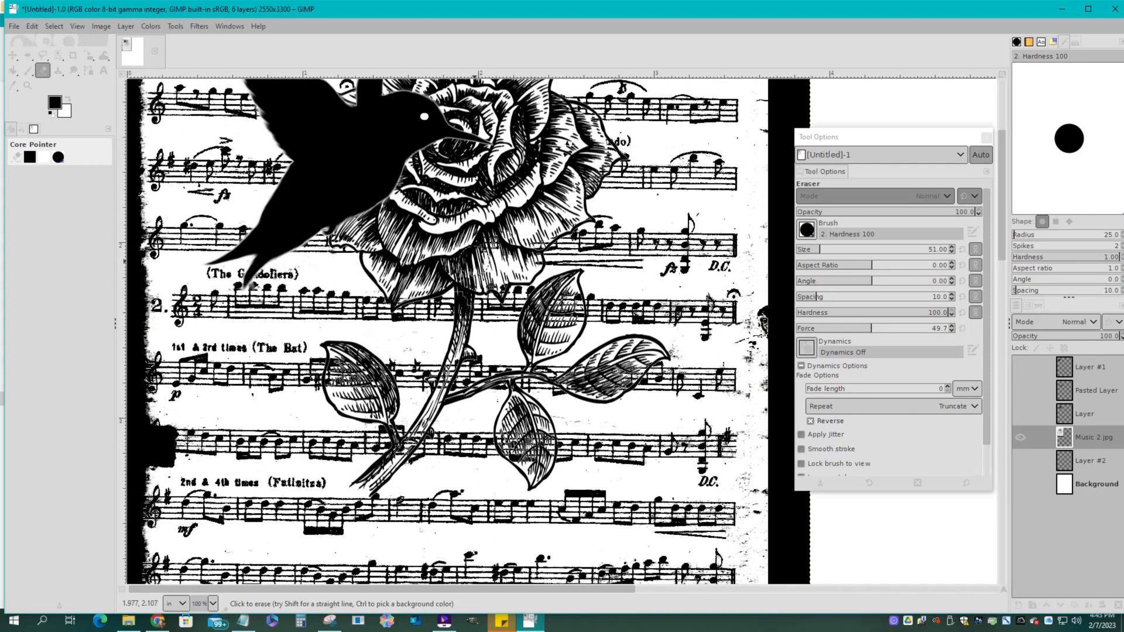
mouse_move(862, 248)
mouse_down()
mouse_move(927, 249)
mouse_move(810, 248)
mouse_up()
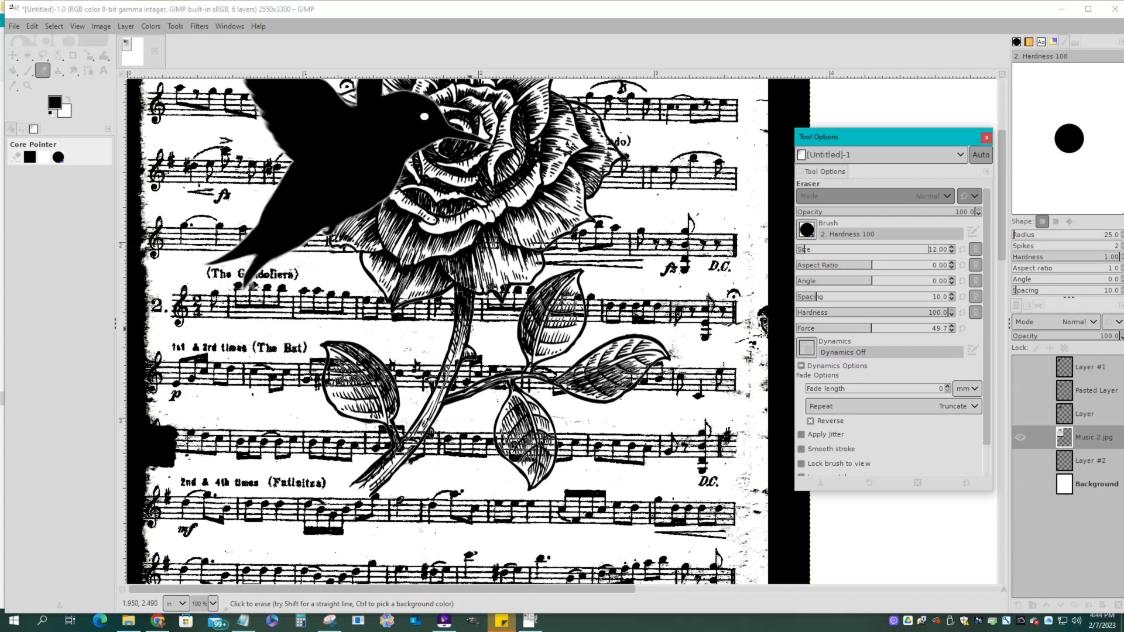
click(459, 343)
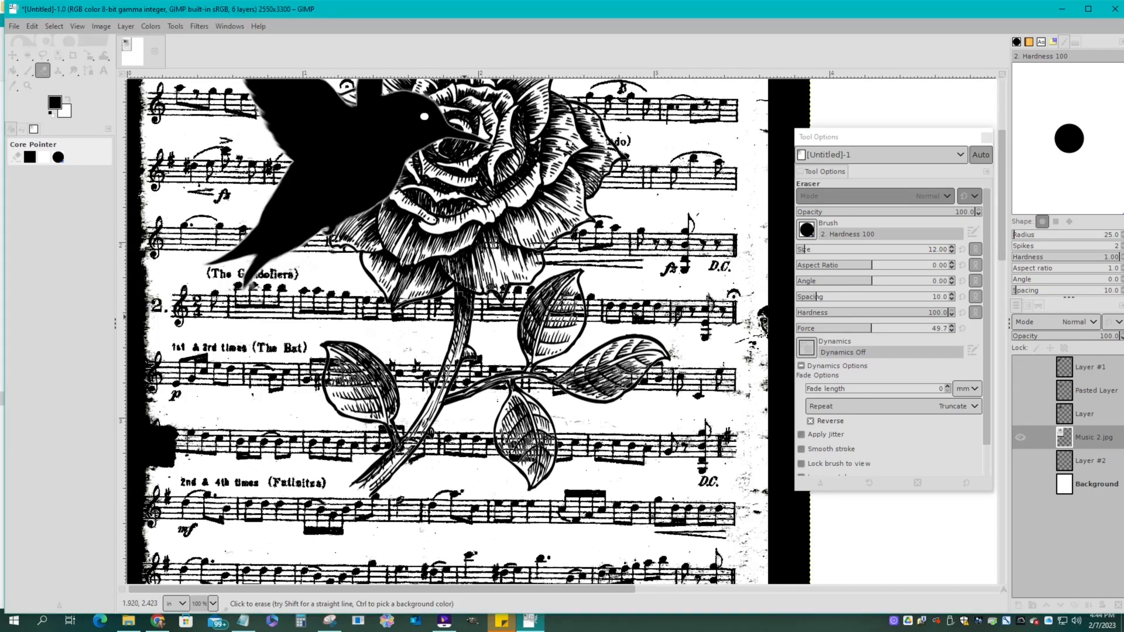
drag(454, 357, 445, 396)
mouse_move(419, 427)
mouse_down()
mouse_move(376, 482)
mouse_move(403, 445)
mouse_up()
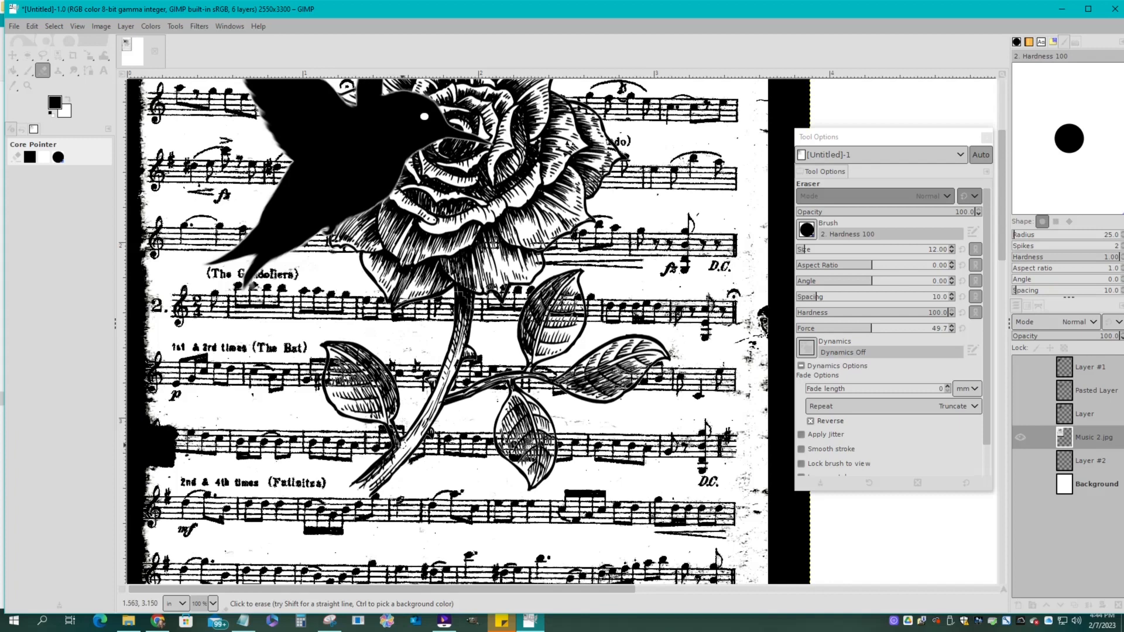
Erase the music lines showing through the rose's four leaves.
mouse_move(393, 398)
mouse_down()
mouse_move(334, 363)
mouse_move(343, 398)
mouse_up()
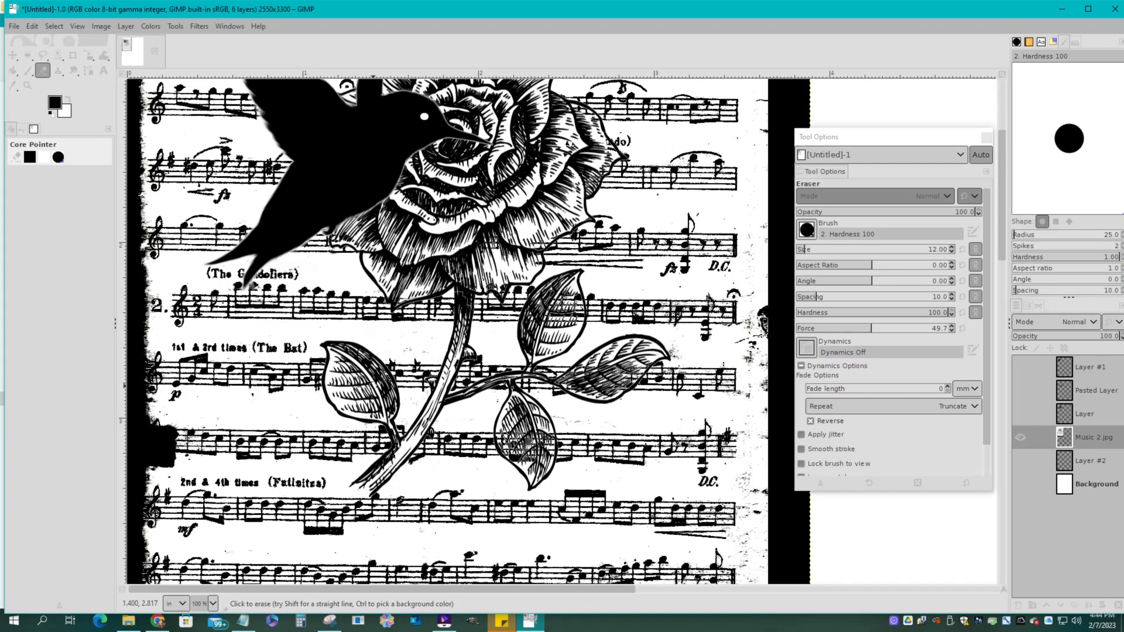
mouse_move(530, 433)
mouse_down()
mouse_move(505, 435)
mouse_move(507, 451)
mouse_move(533, 469)
mouse_move(545, 436)
mouse_move(548, 459)
mouse_move(519, 453)
mouse_up()
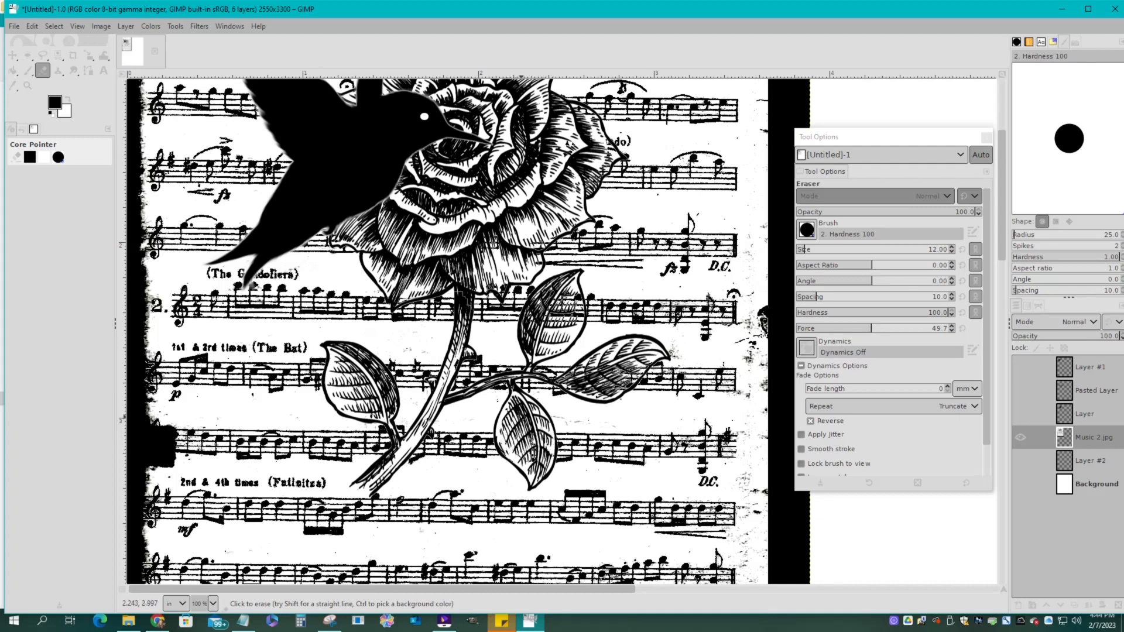
mouse_move(600, 386)
mouse_down()
mouse_move(640, 368)
mouse_move(612, 393)
mouse_move(575, 381)
mouse_move(585, 391)
mouse_up()
mouse_move(556, 321)
mouse_down()
mouse_move(568, 296)
mouse_move(577, 316)
mouse_move(542, 345)
mouse_move(556, 293)
mouse_move(528, 326)
mouse_move(534, 308)
mouse_up()
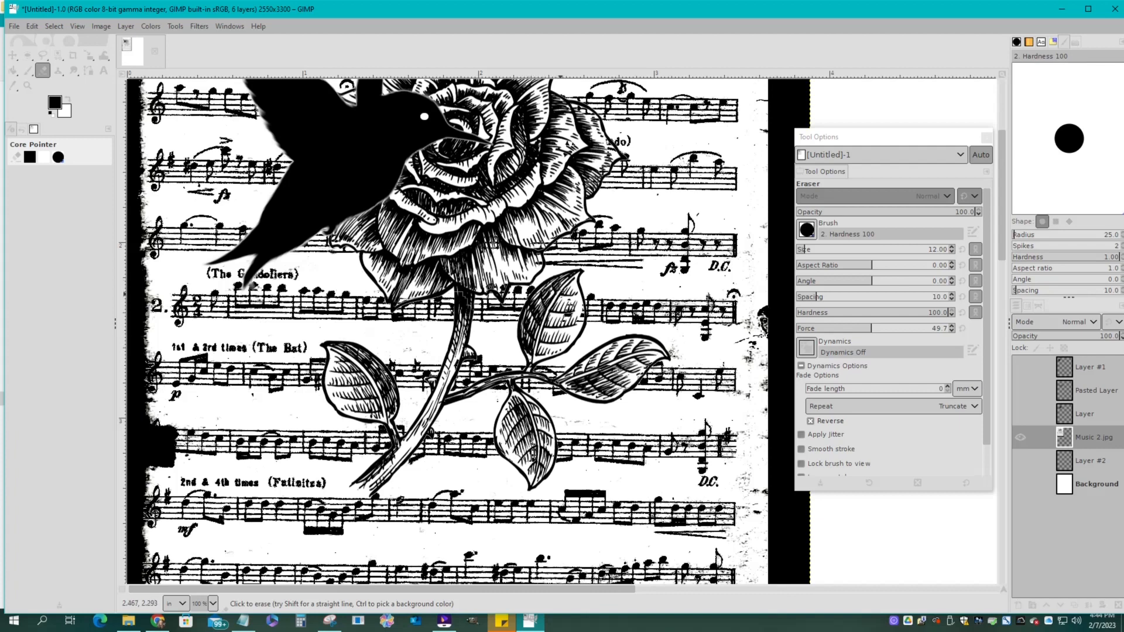
Fit the whole image in the window to view the full composition.
click(78, 26)
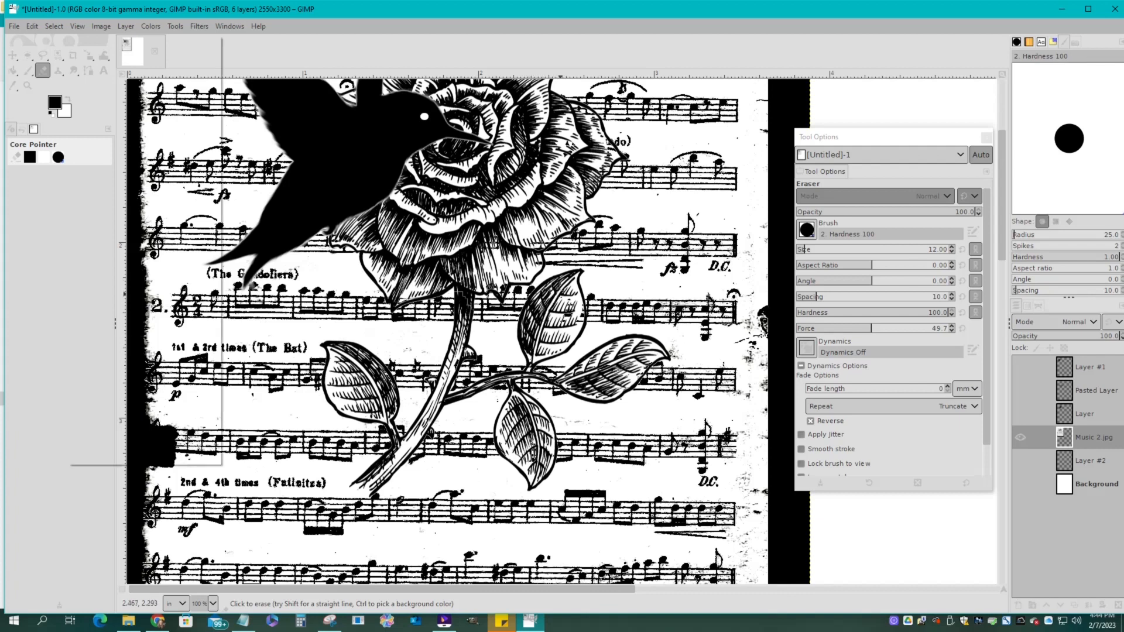
mouse_move(175, 86)
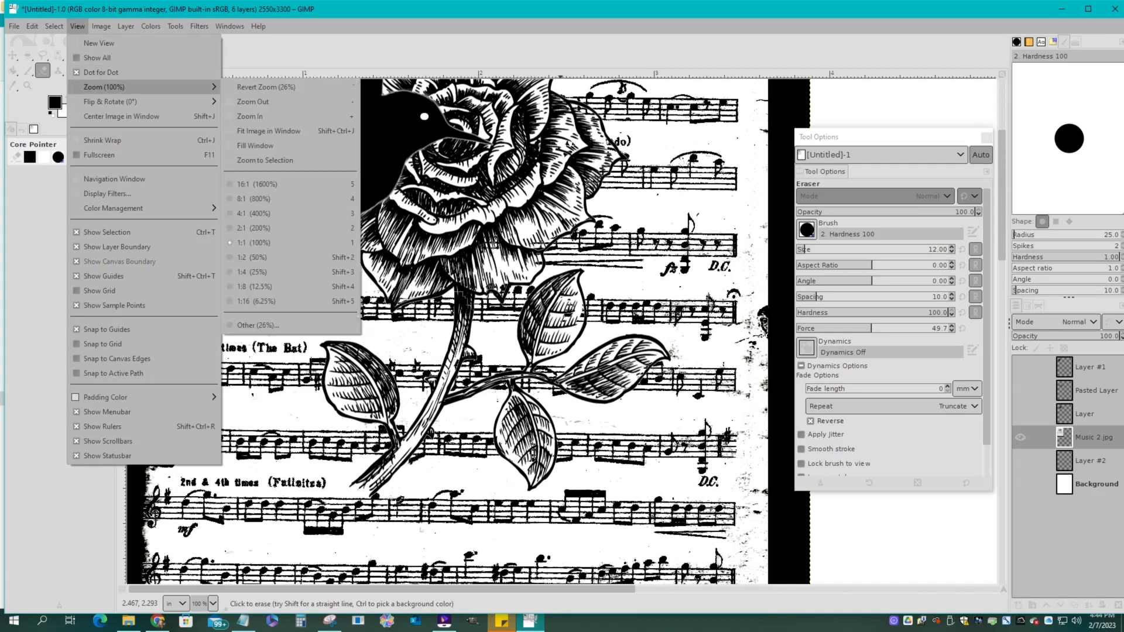
click(269, 131)
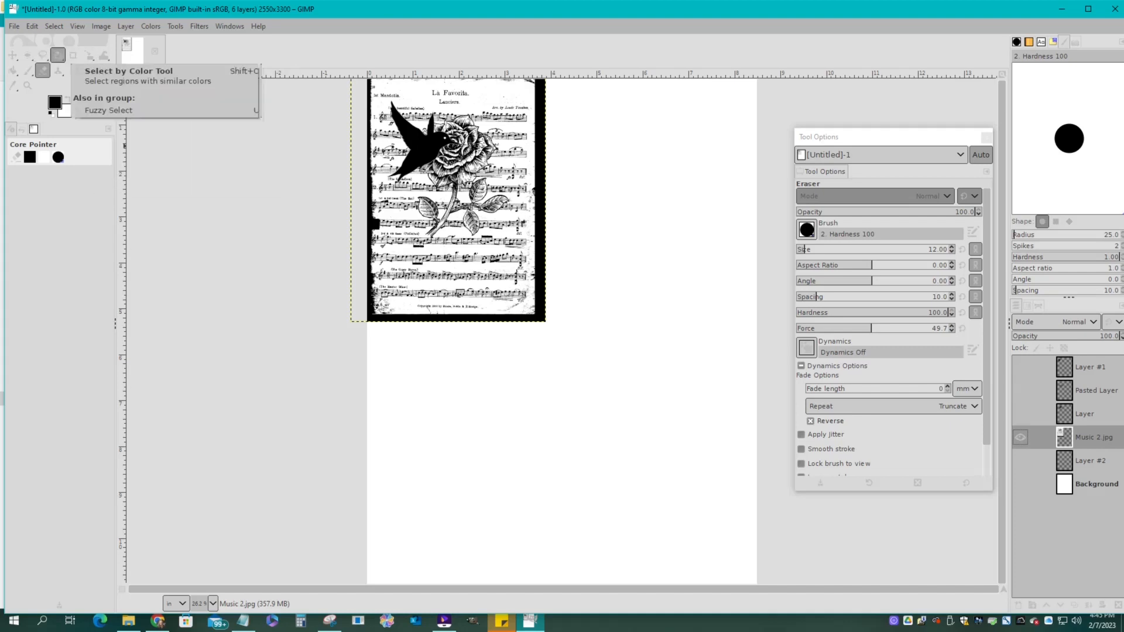
click(59, 56)
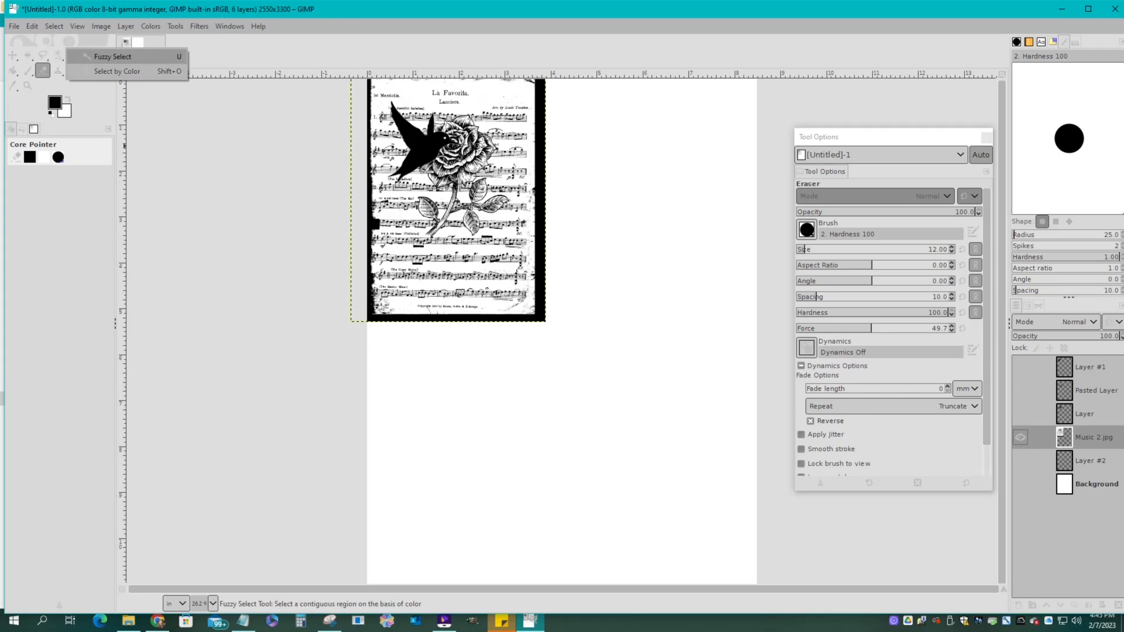
click(113, 56)
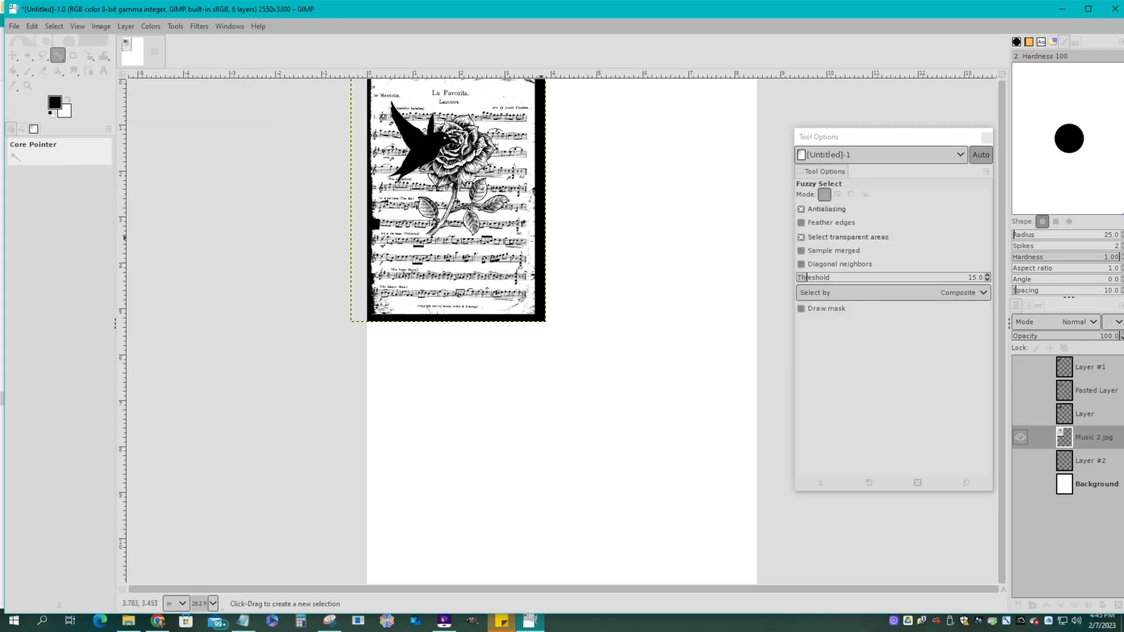
click(541, 240)
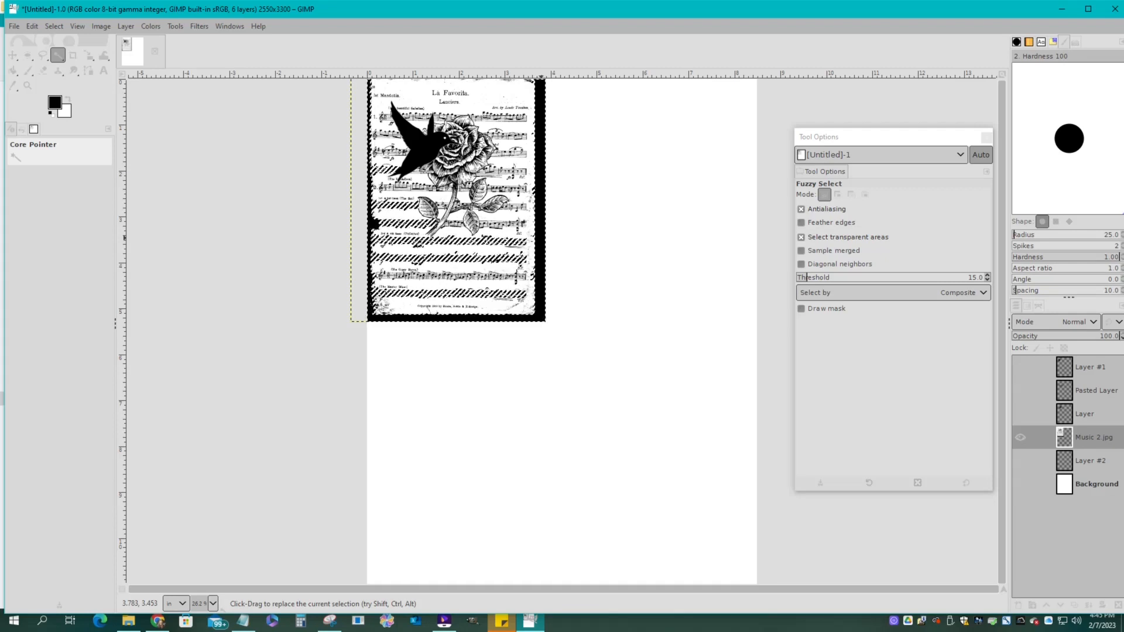
click(53, 27)
click(68, 56)
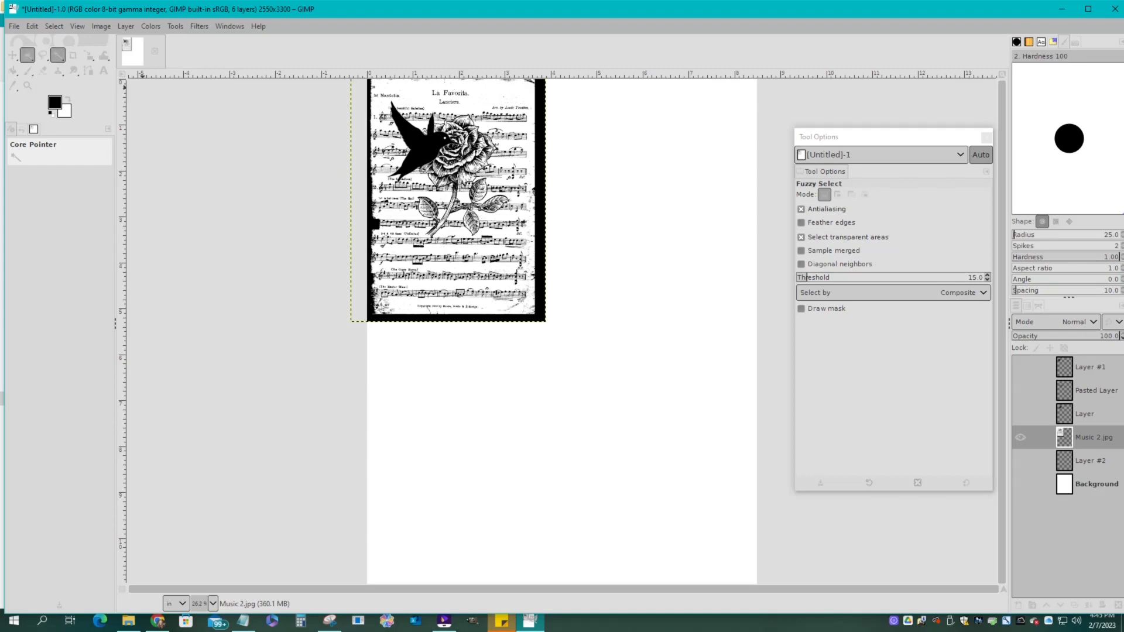
Select a rectangle of about 1048 × 1518 px inside the sheet music's black border, delete everything outside it from the Music 2.jpg layer, and deselect.
right_click(27, 55)
click(79, 57)
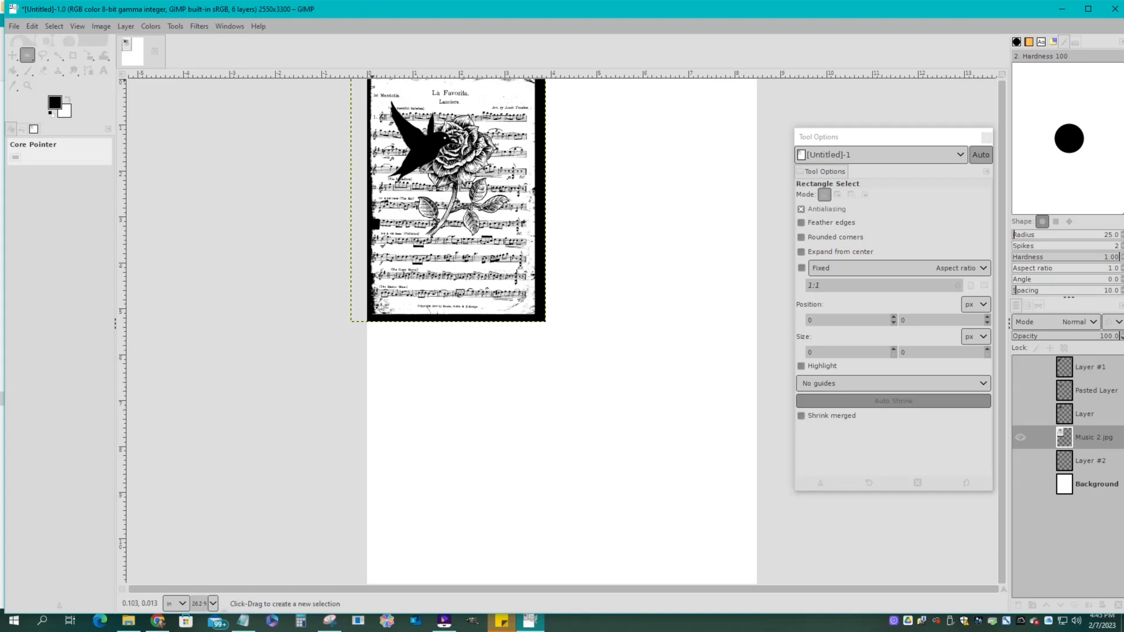
drag(375, 81, 535, 314)
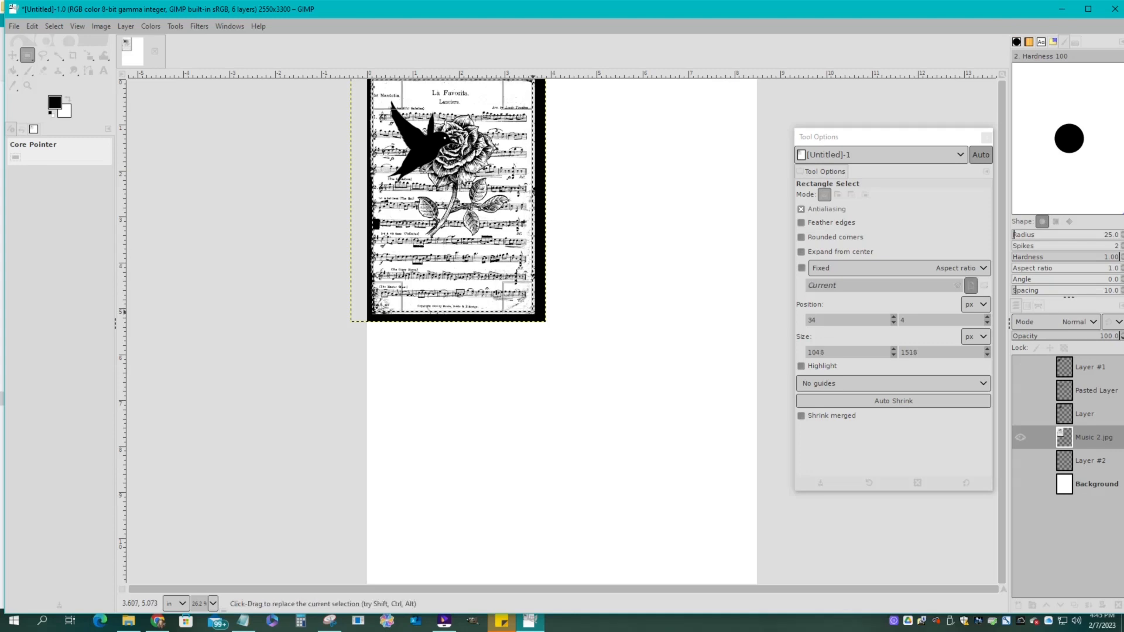
click(53, 26)
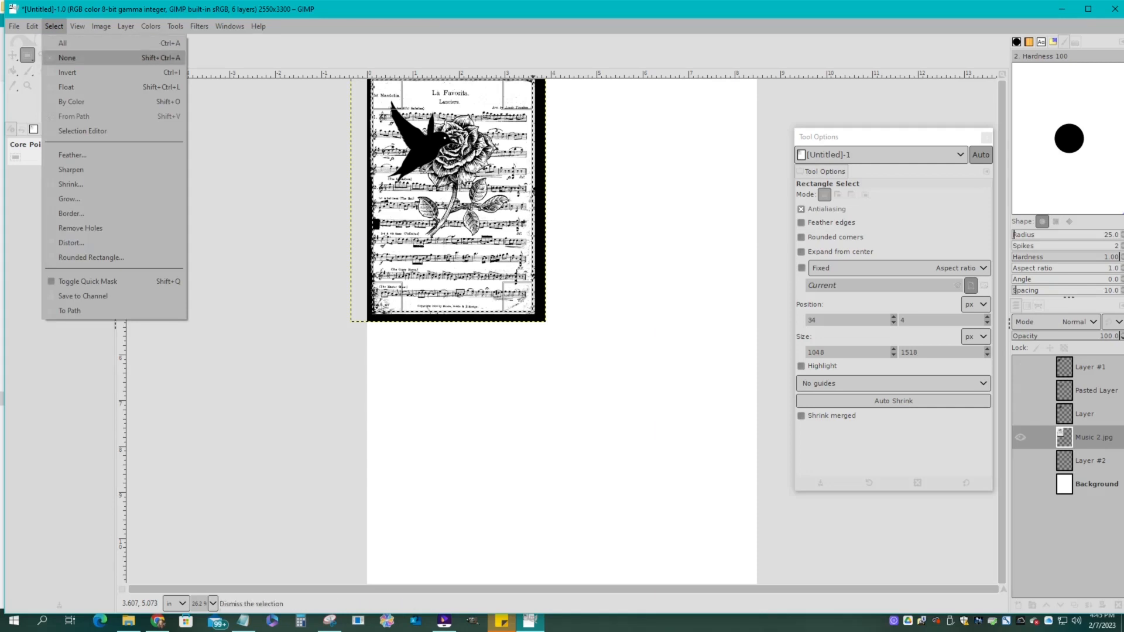
click(73, 72)
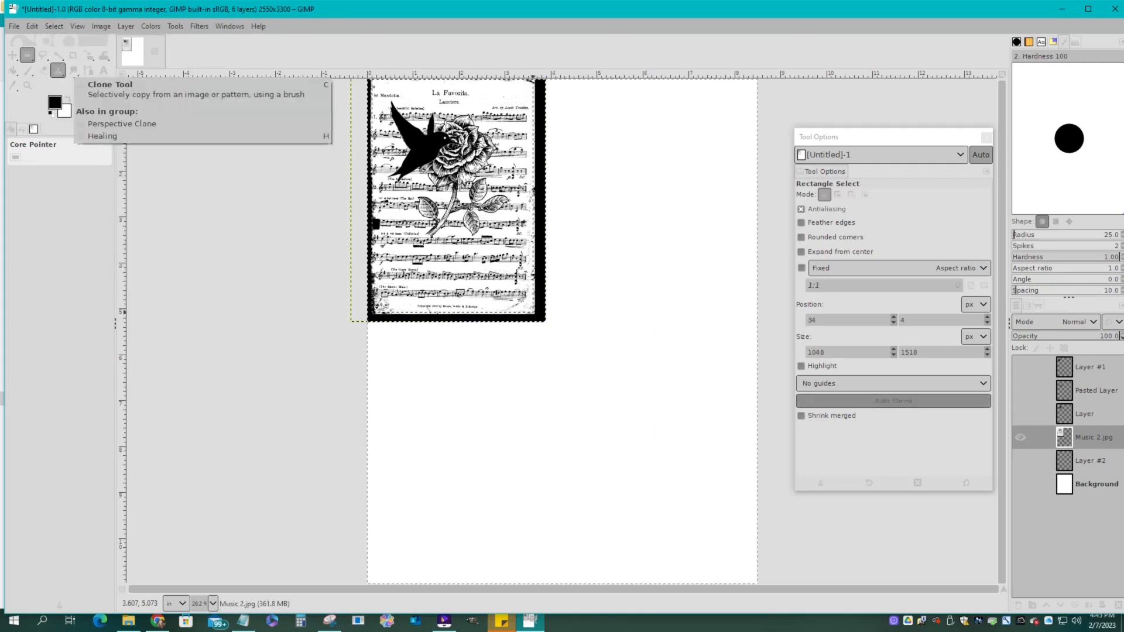
key(Delete)
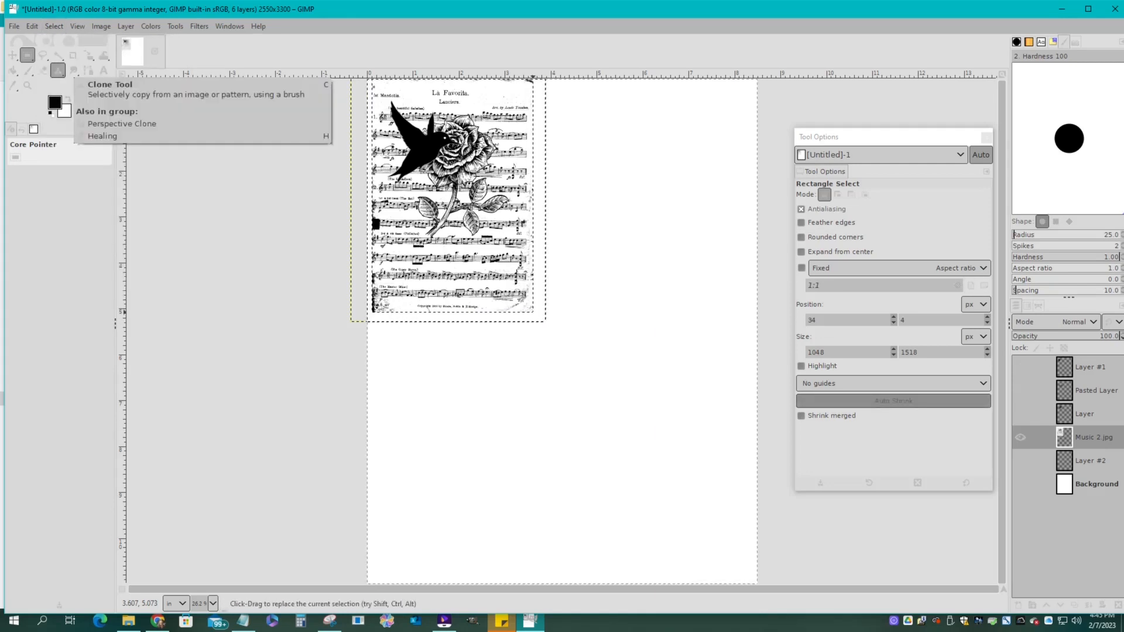
click(54, 26)
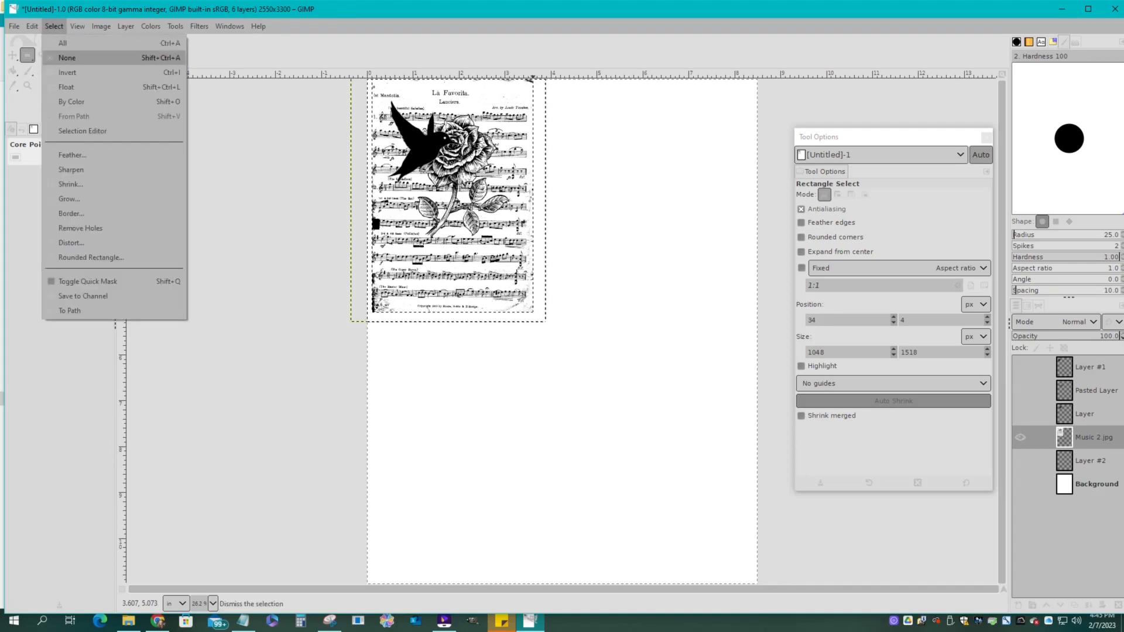
click(67, 57)
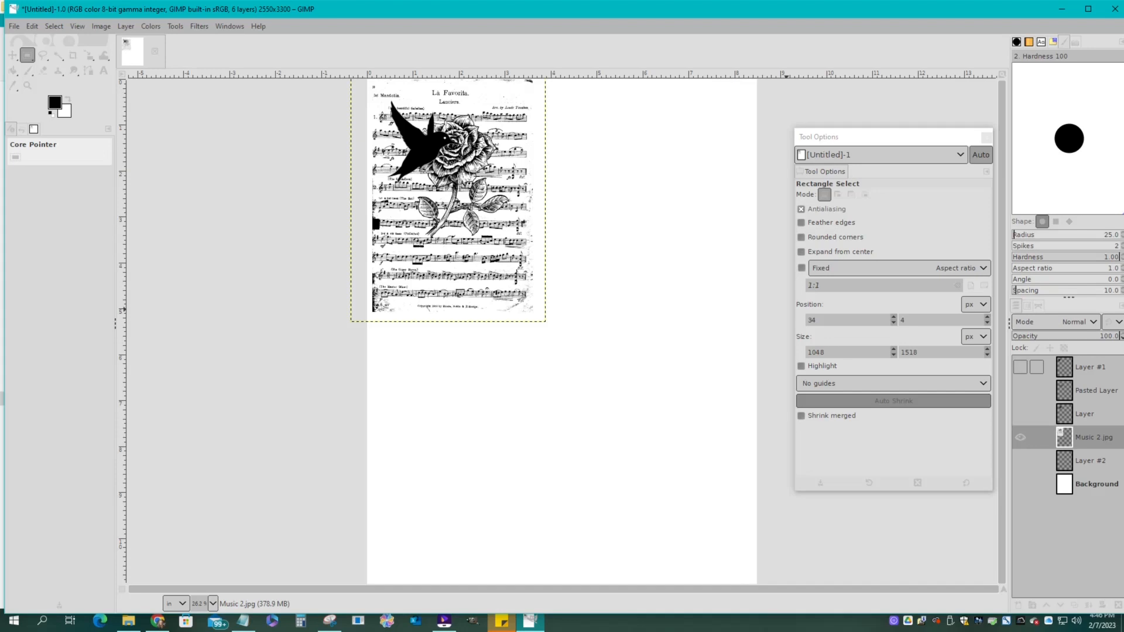
Hide Layer #1, Pasted Layer and Layer so only the sheet music shows over the white background.
click(1020, 367)
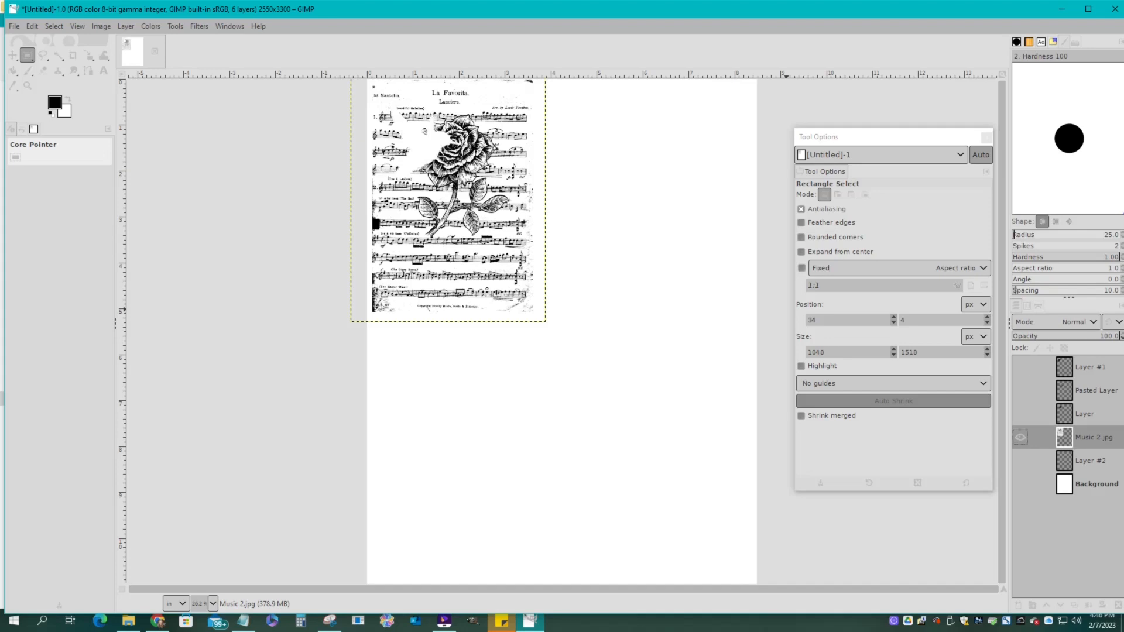
click(1020, 390)
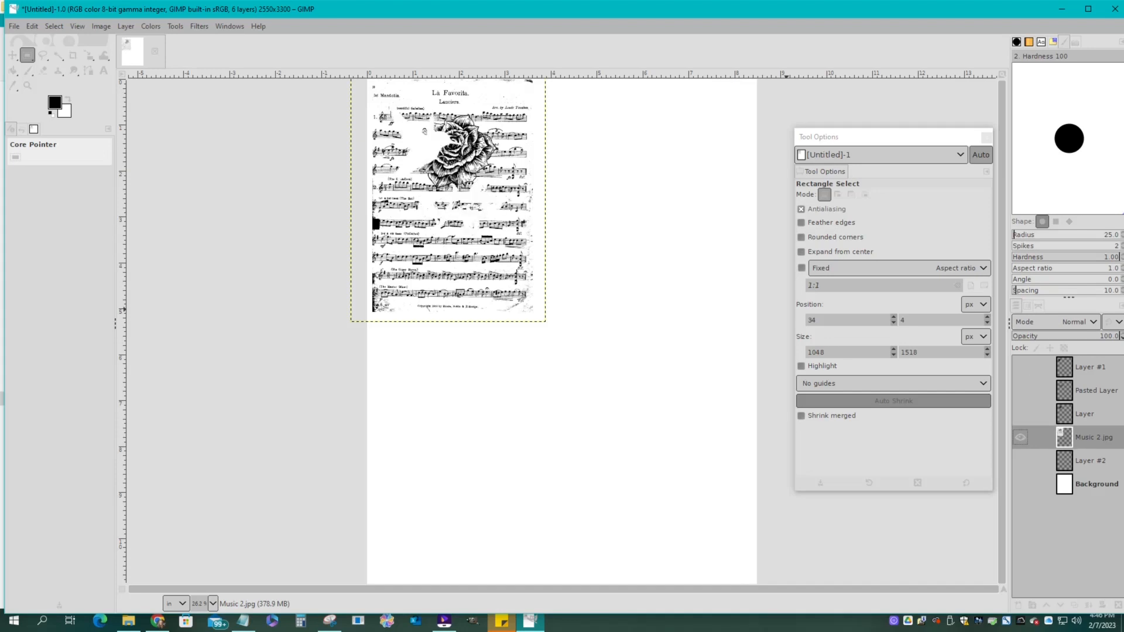
click(1020, 414)
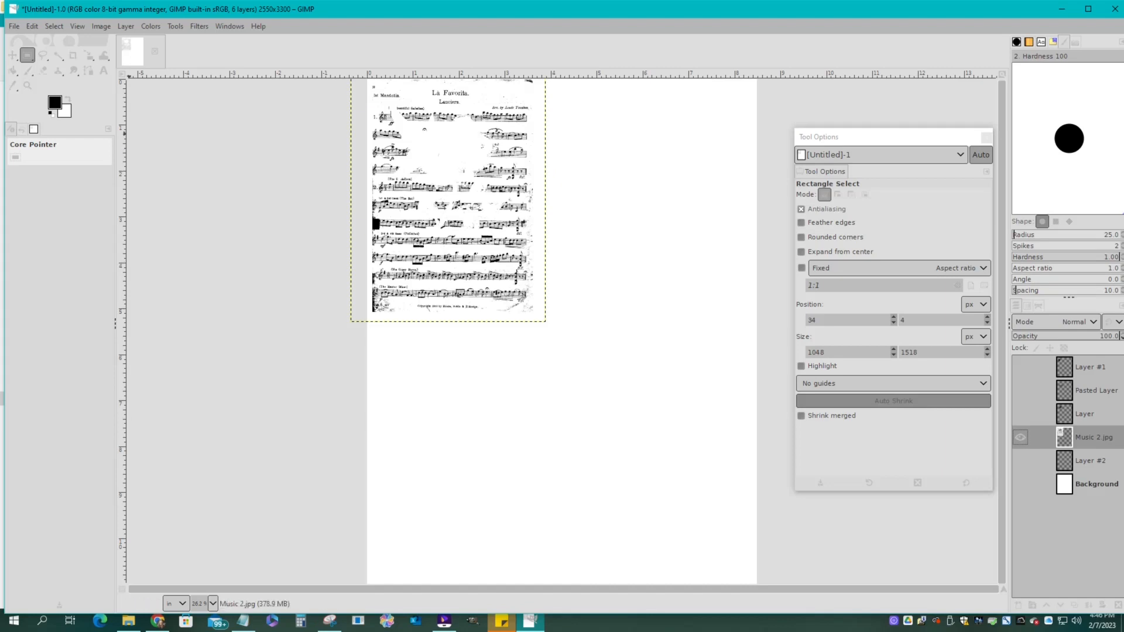
click(14, 26)
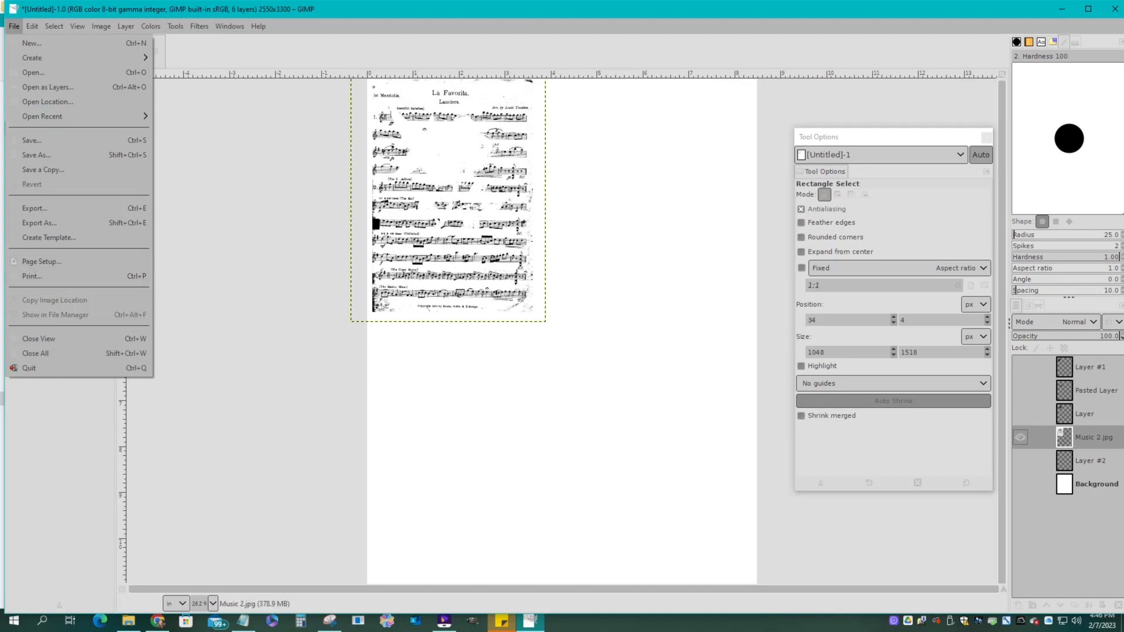
key(Escape)
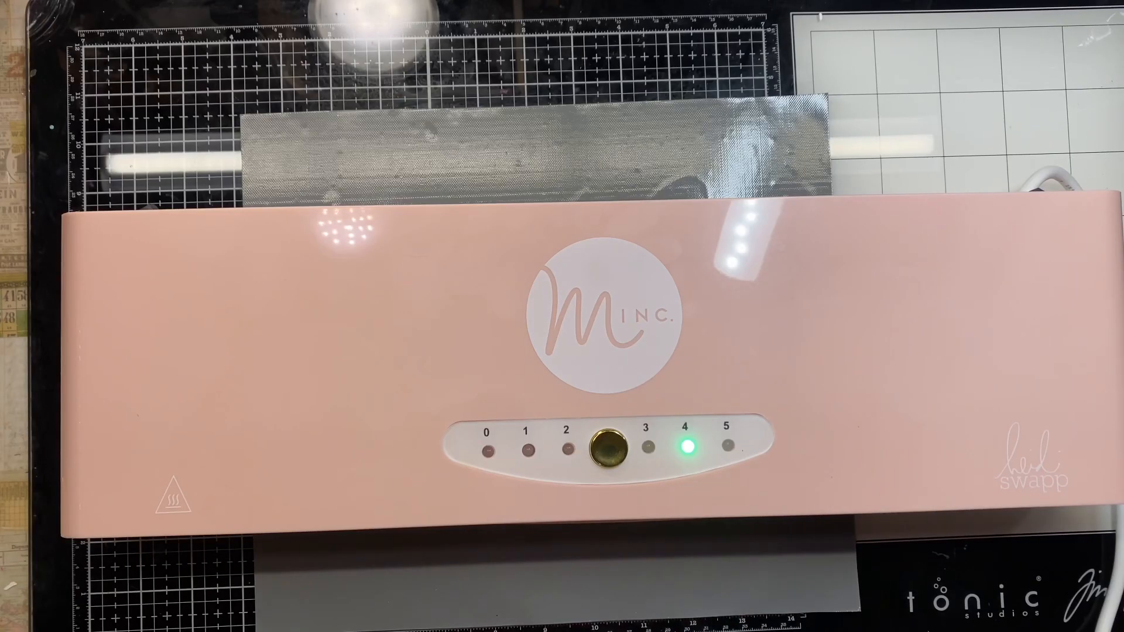